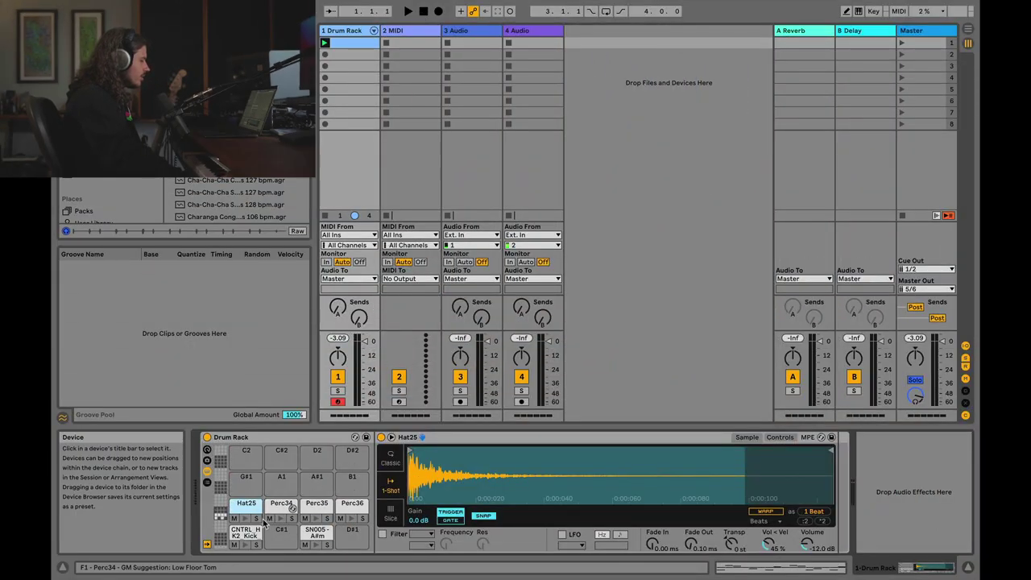
Play the drum loop and show its MIDI notes in an enlarged clip note editor
left_click(408, 11)
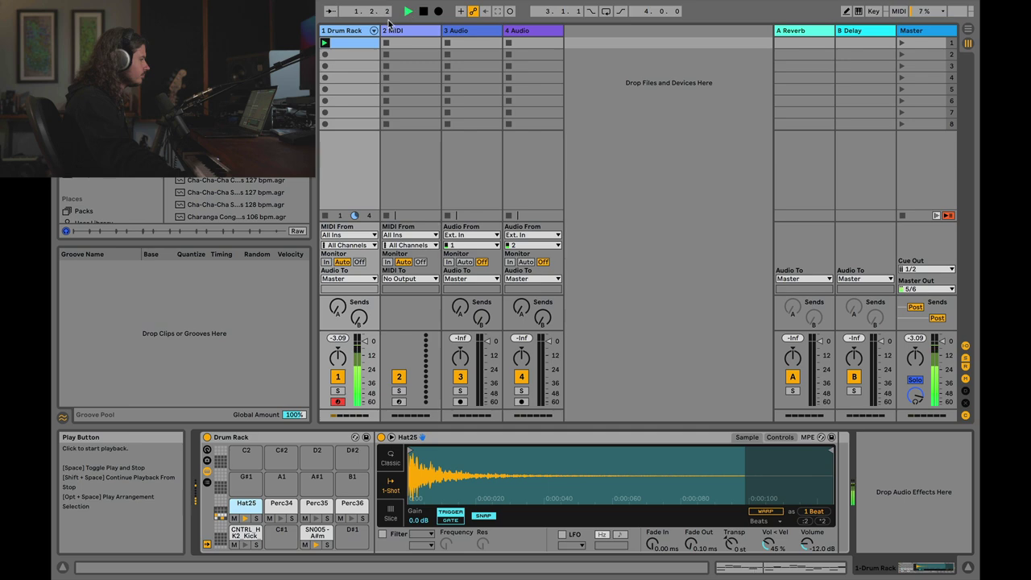
key("shift+Tab")
left_click_drag(583, 428, 583, 341)
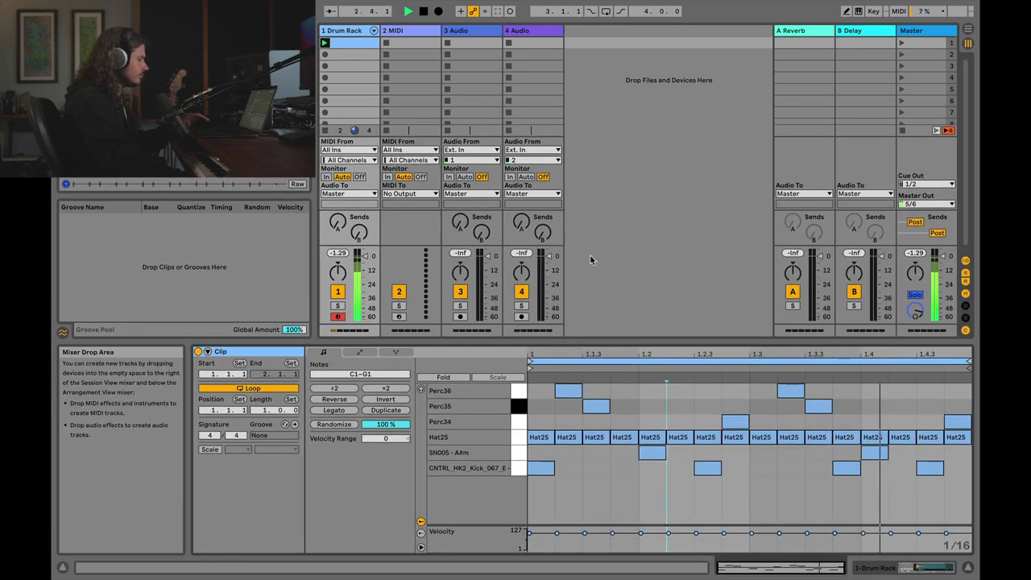
key("space")
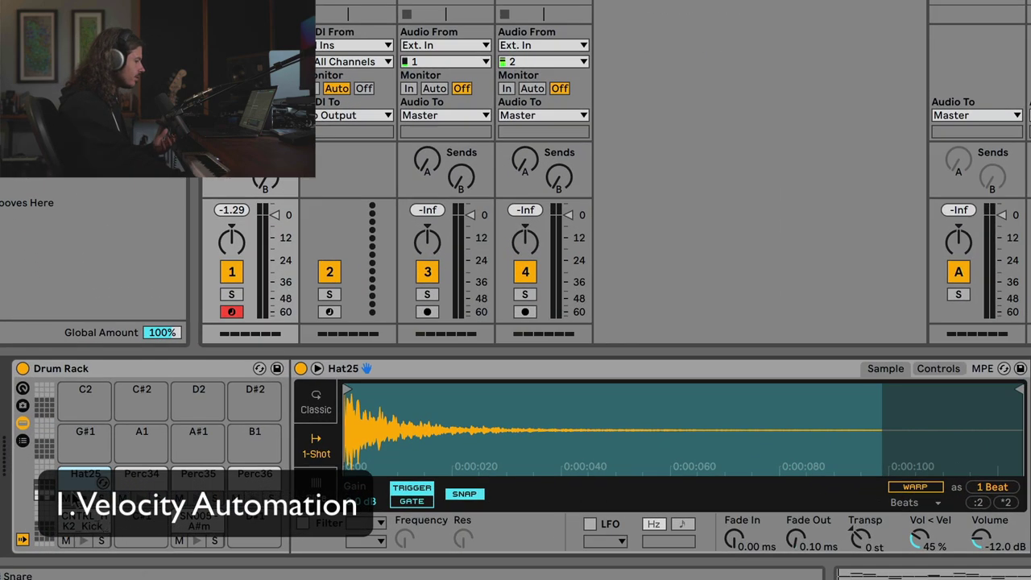
Go through the Perc34, Perc35 and Perc36 pads in the Drum Rack
left_click(142, 479)
left_click(198, 479)
left_click(255, 479)
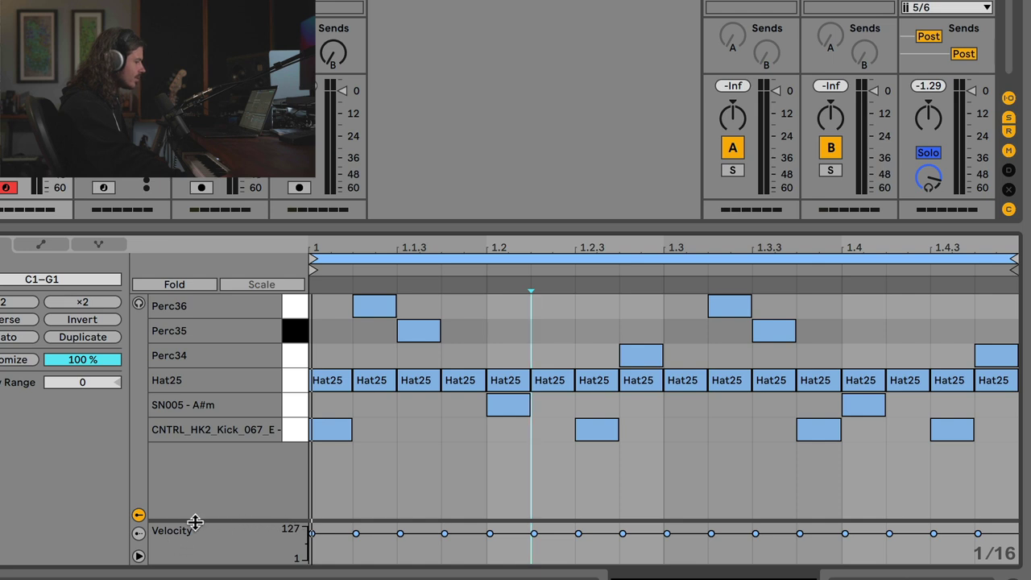
Enlarge the clip's velocity lane, select the first kick note and enable note preview in the editor
left_click_drag(228, 518, 228, 454)
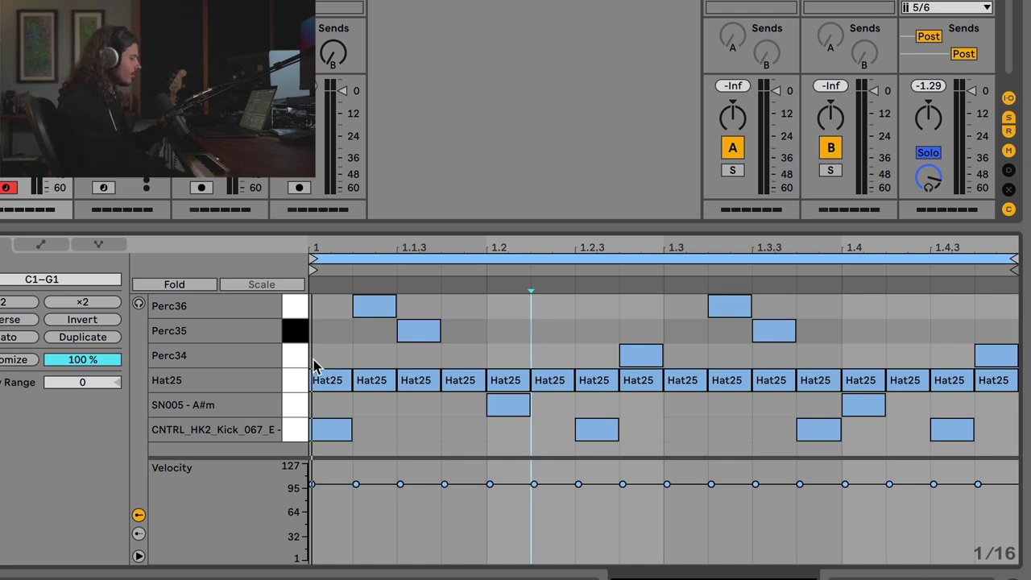
left_click(329, 435)
left_click(139, 306)
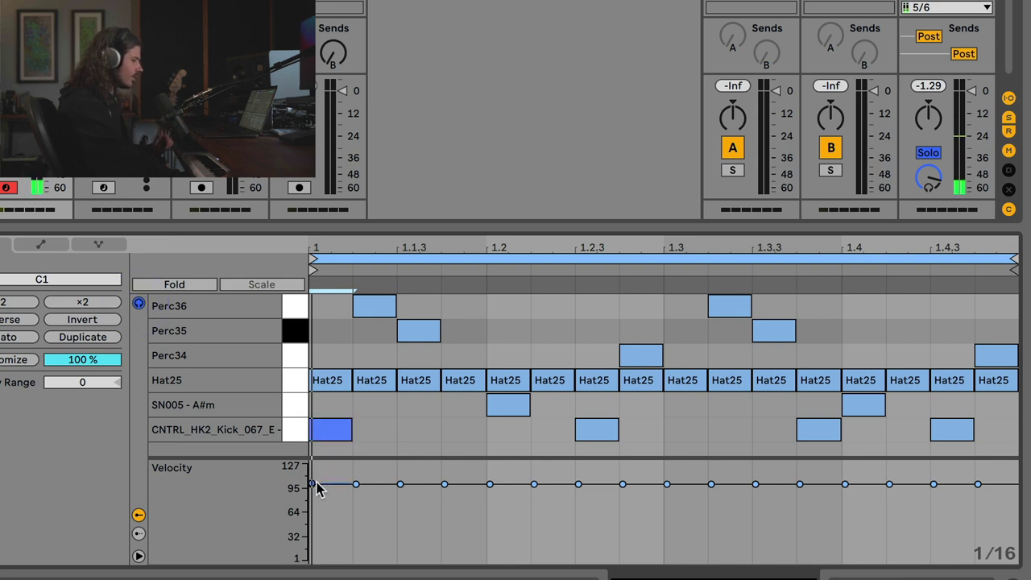
Try lower velocities on the first kick note and bring it back to about 100
left_click_drag(315, 484, 315, 482)
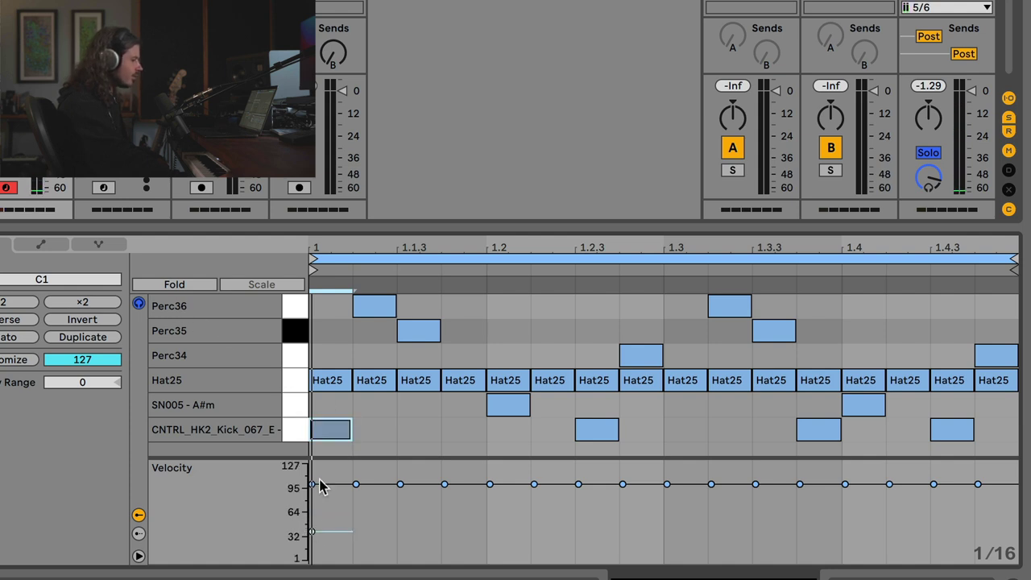
left_click_drag(312, 533, 312, 542)
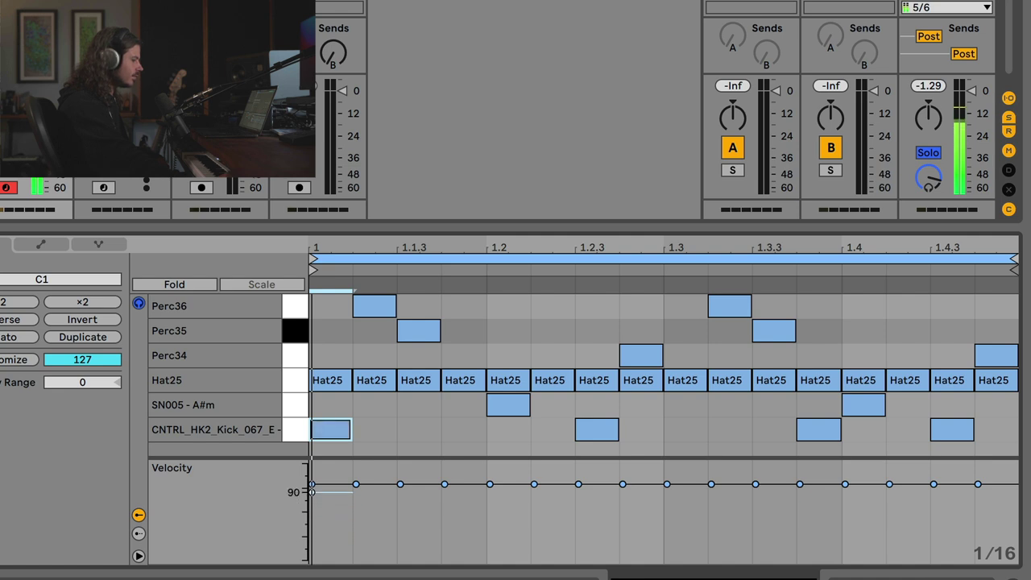
left_click_drag(312, 484, 312, 483)
Set the velocities of the second, third and fourth kick notes to about 74, 114 and 76
left_click(596, 436)
left_click_drag(578, 484, 578, 513)
left_click(822, 430)
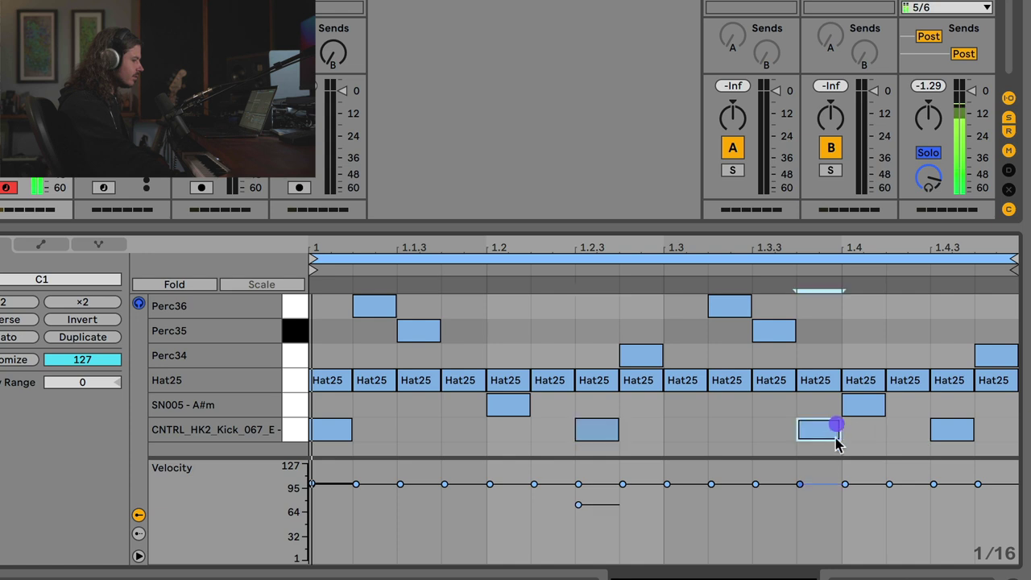
left_click_drag(801, 484, 802, 477)
left_click(953, 429)
left_click_drag(934, 484, 934, 503)
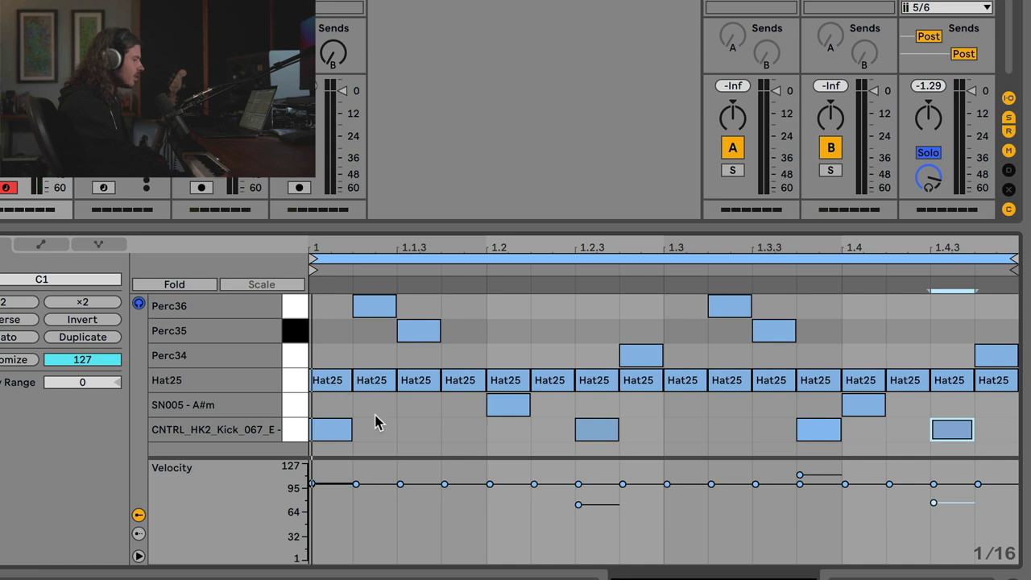
Lower the velocities of the second, third and fourth Hat25 notes to about 66
left_click(328, 384)
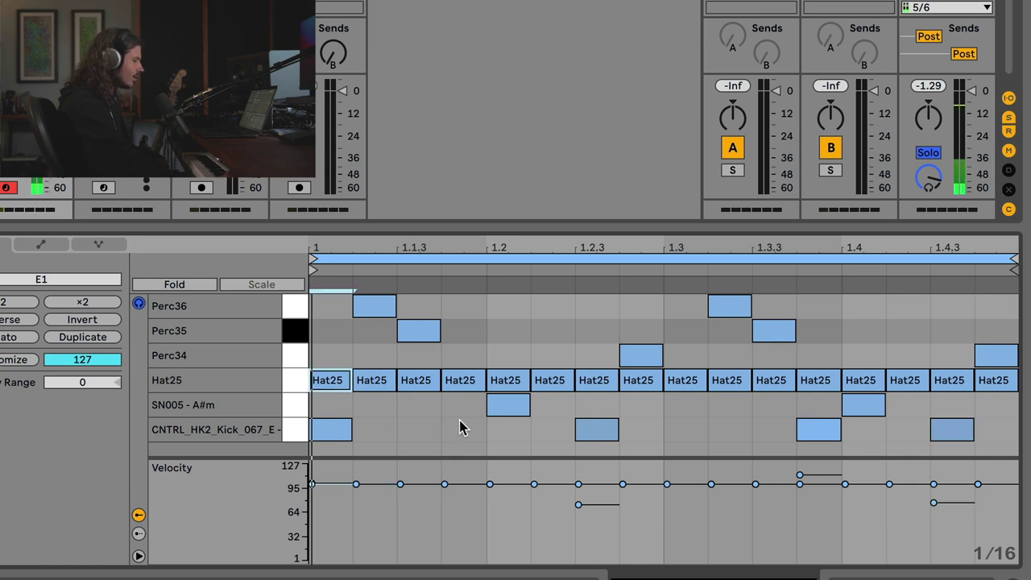
left_click_drag(463, 416, 373, 384)
left_click_drag(360, 486, 361, 511)
Set the velocities of the sixth, seventh and eighth Hat25 notes to about 39, 51 and 66
left_click_drag(635, 407, 555, 415)
mouse_move(534, 484)
left_mouse_down()
mouse_move(534, 532)
mouse_move(585, 520)
left_mouse_up()
left_click(555, 510)
left_click(579, 531)
left_click(624, 532)
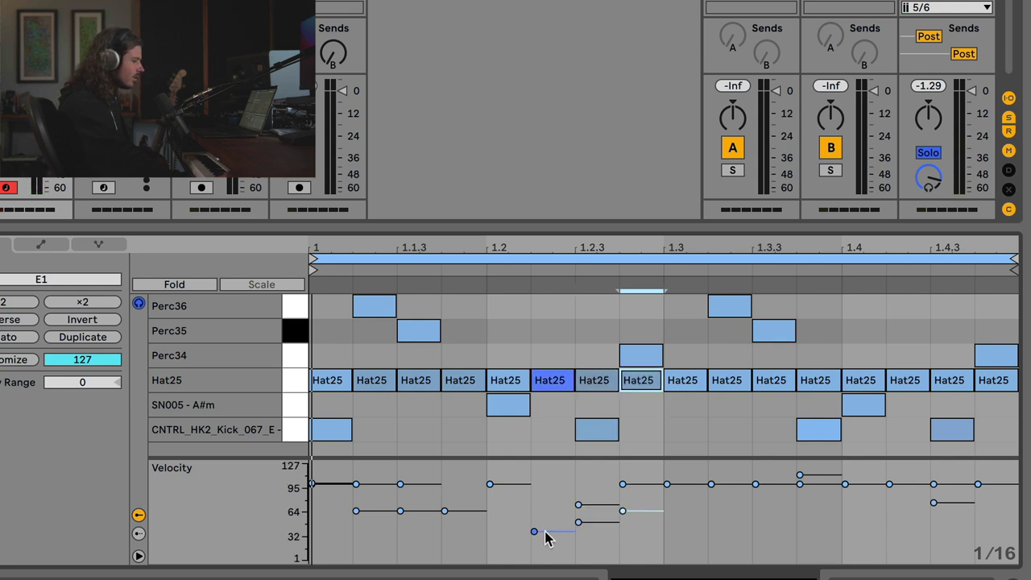
Set the last three Hat25 velocities of beat 3 to about 50, 66 and 83, and those of beat 4 to 46, about 72 and 117
left_click(733, 382)
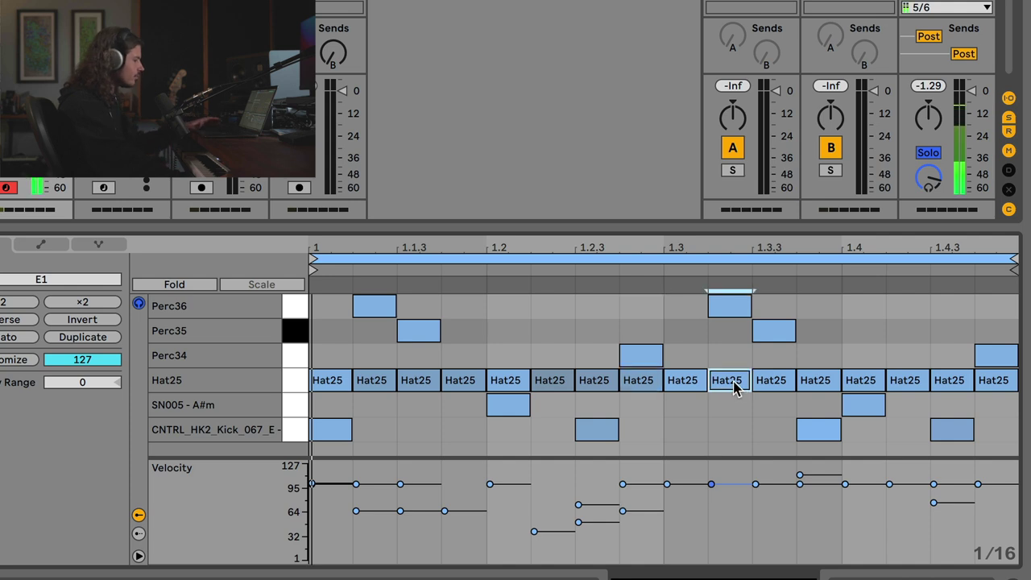
left_click_drag(733, 388, 734, 436)
left_click_drag(773, 382, 773, 410)
left_click_drag(815, 371, 815, 383)
left_click_drag(908, 379, 909, 422)
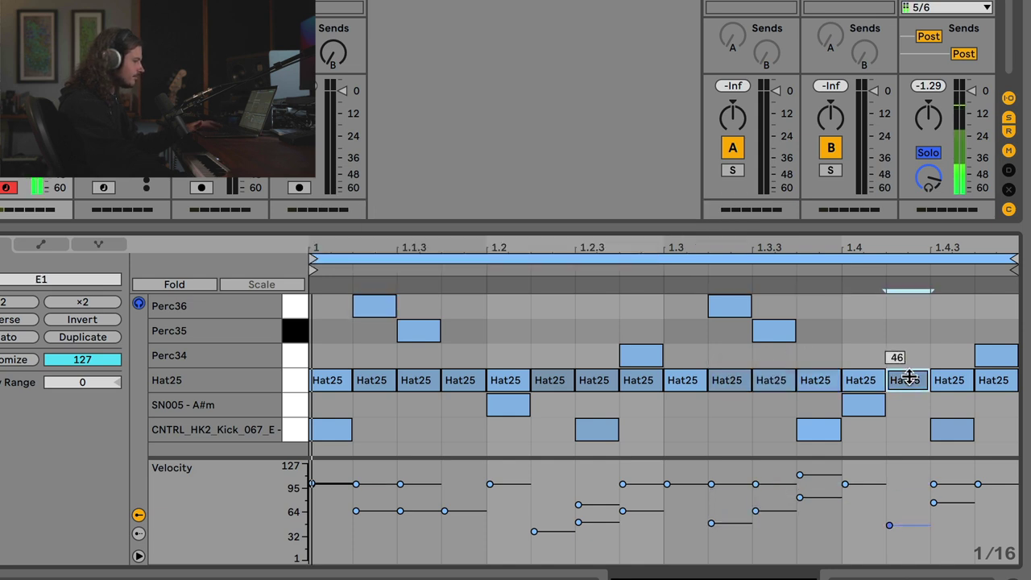
left_click_drag(947, 379, 996, 393)
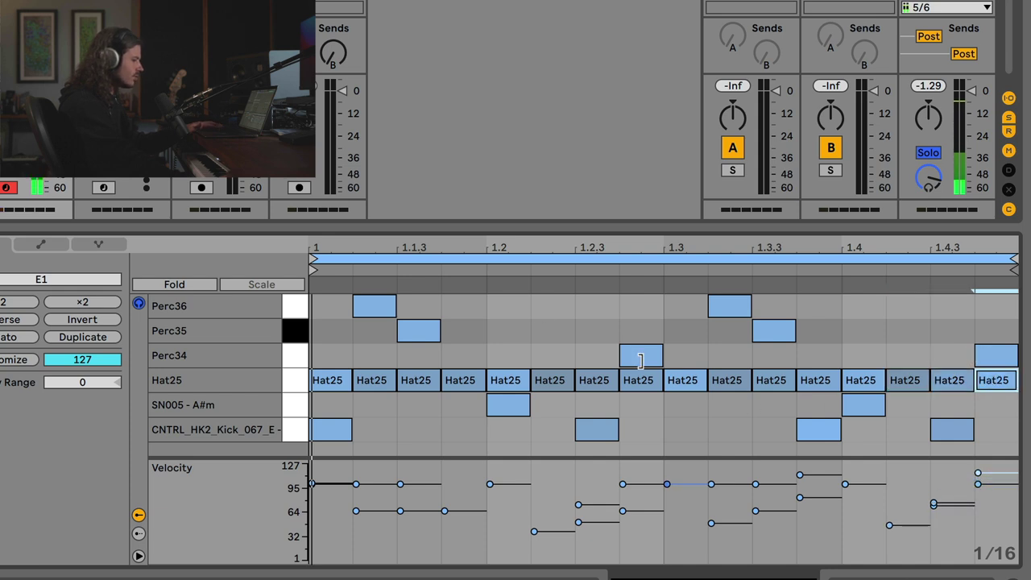
Play back the whole clip and lower the second Perc36 and Perc35 notes to velocities of about 72 and 50
left_click(473, 263)
key("space")
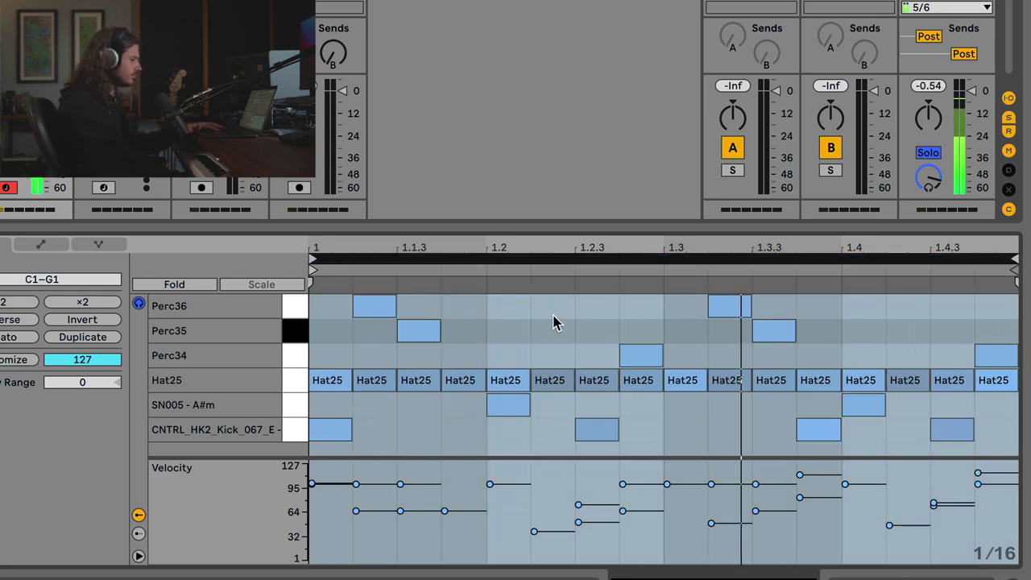
left_click_drag(735, 310, 772, 328)
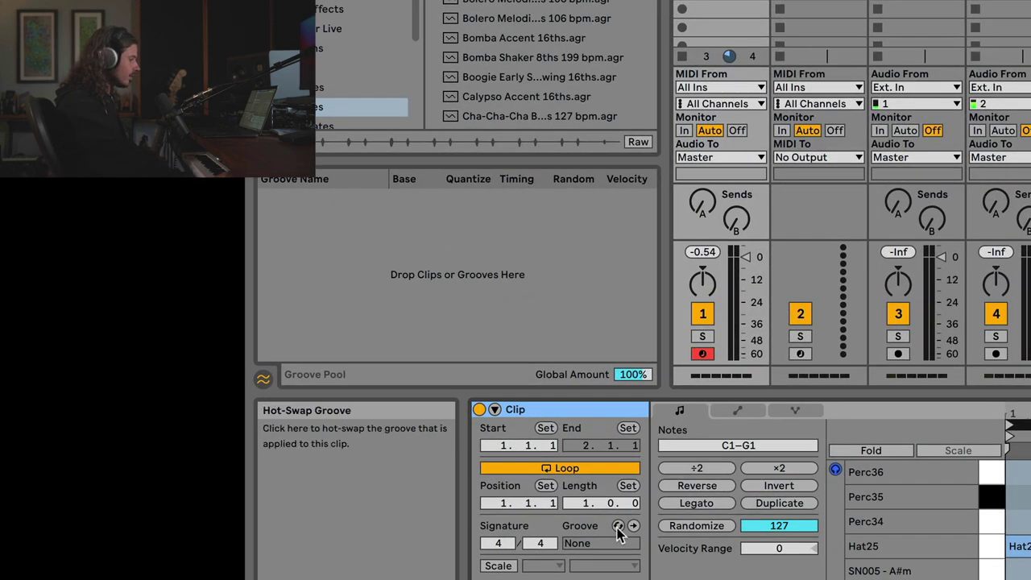
Start hot-swapping the clip's groove, find the Swing 16ths grooves and preview Swing 16ths 61
left_click(618, 527)
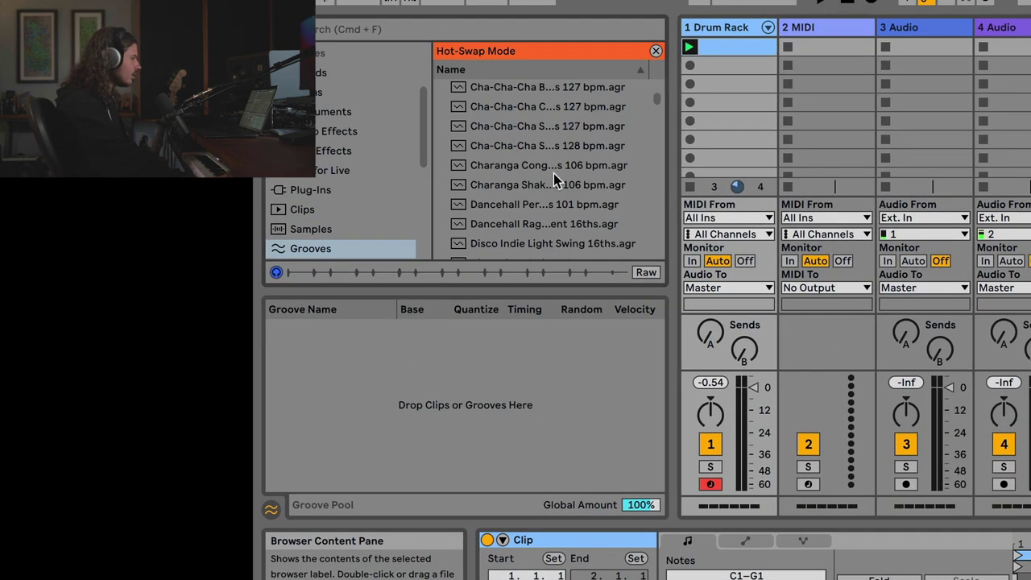
scroll(554, 50, "down", 8)
scroll(561, 182, "down", 10)
left_click(558, 200)
scroll(556, 205, "down", 3)
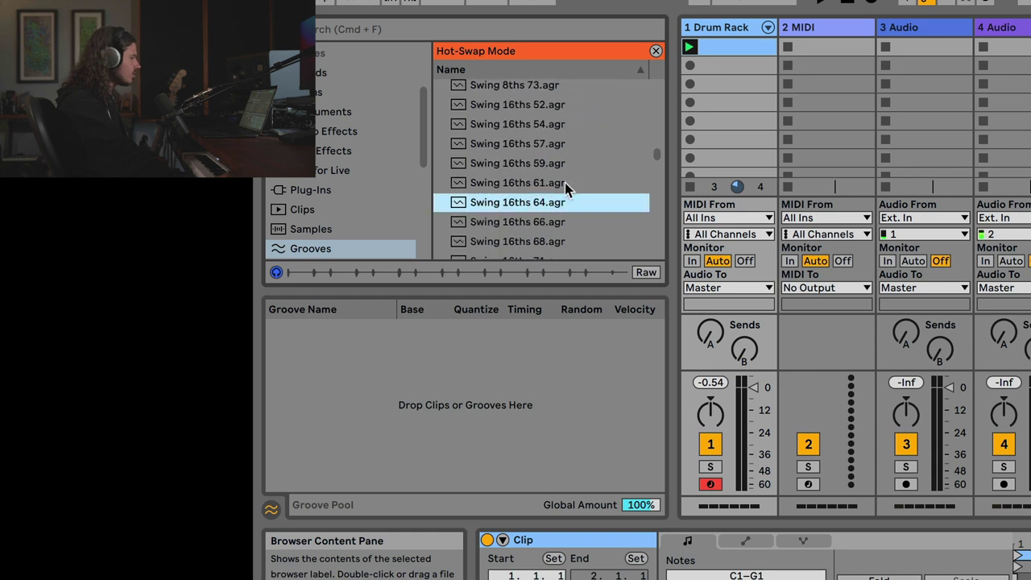
scroll(558, 177, "up", 4)
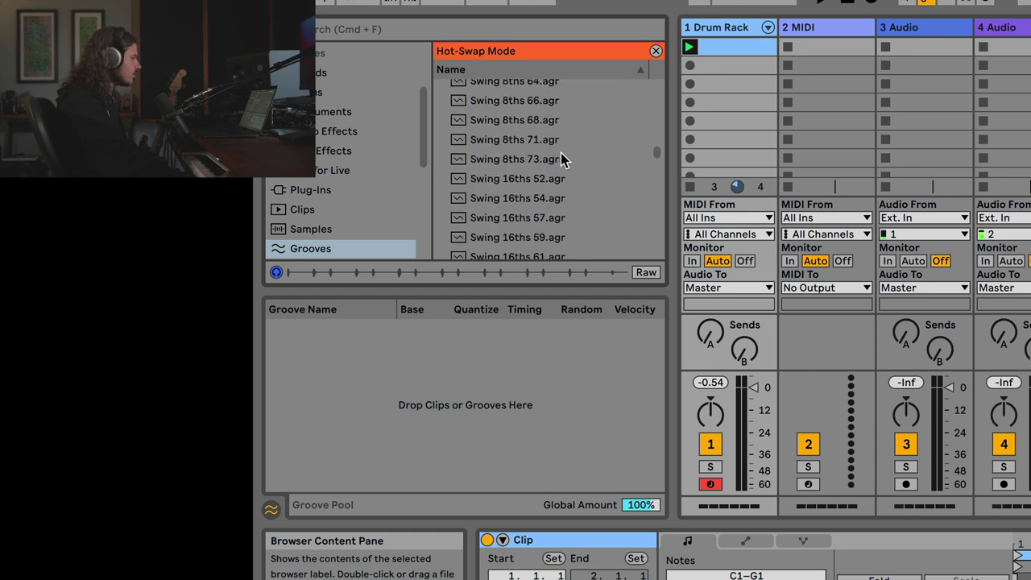
left_click(556, 236)
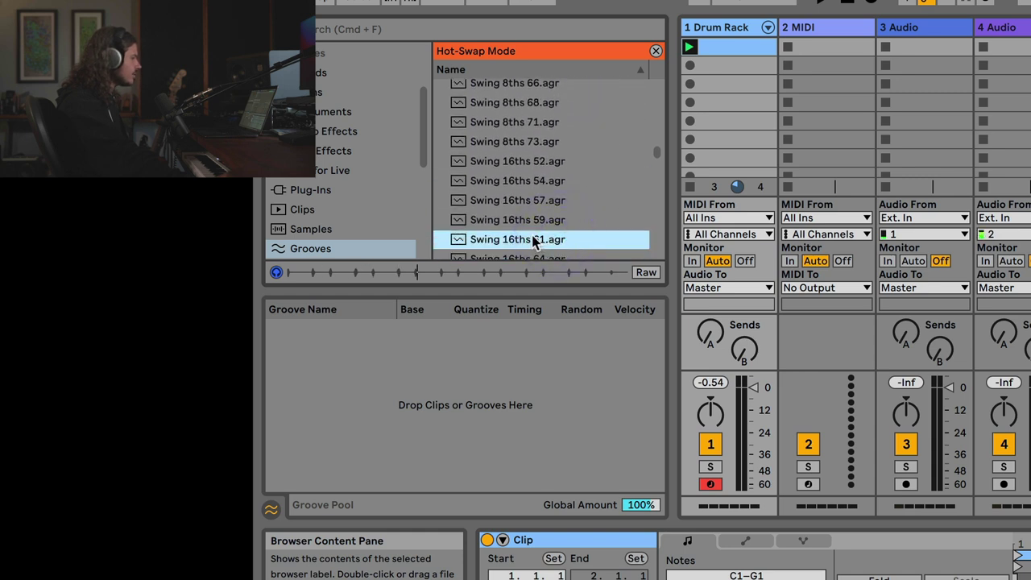
left_click(276, 272)
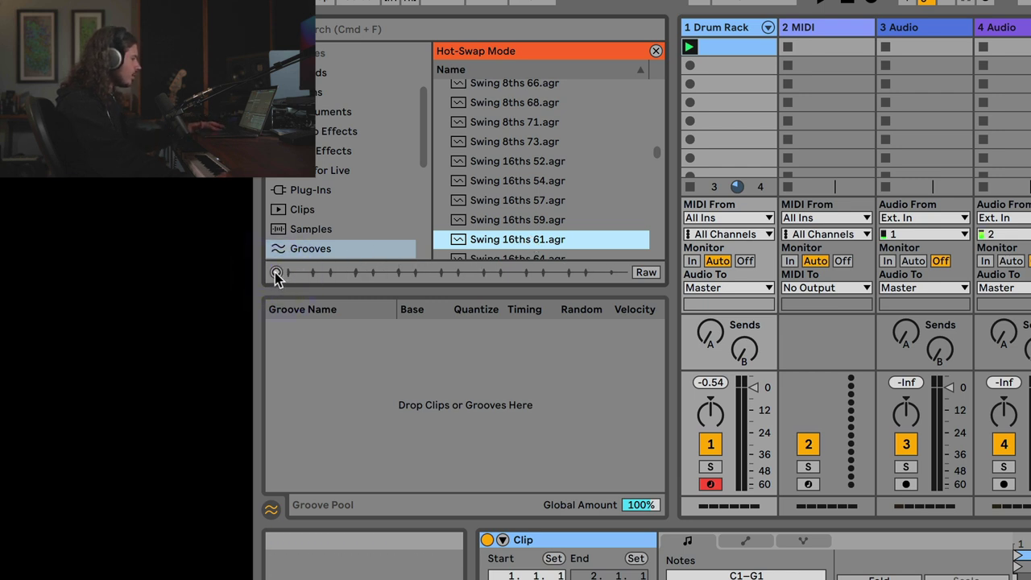
Preview the Swing 16ths 66 groove and look through the neighbouring swing amounts
scroll(545, 207, "down", 2)
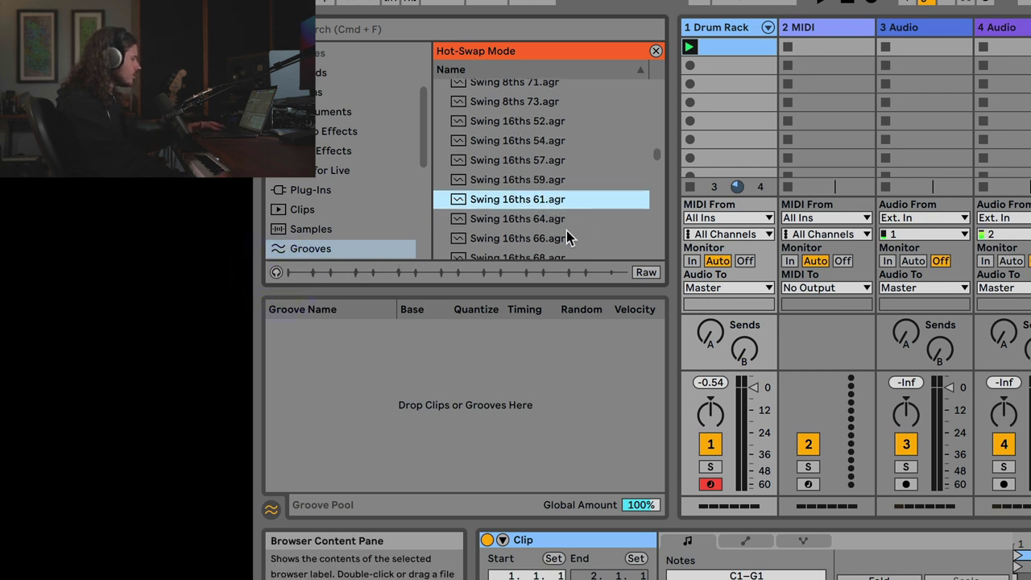
left_click(529, 239)
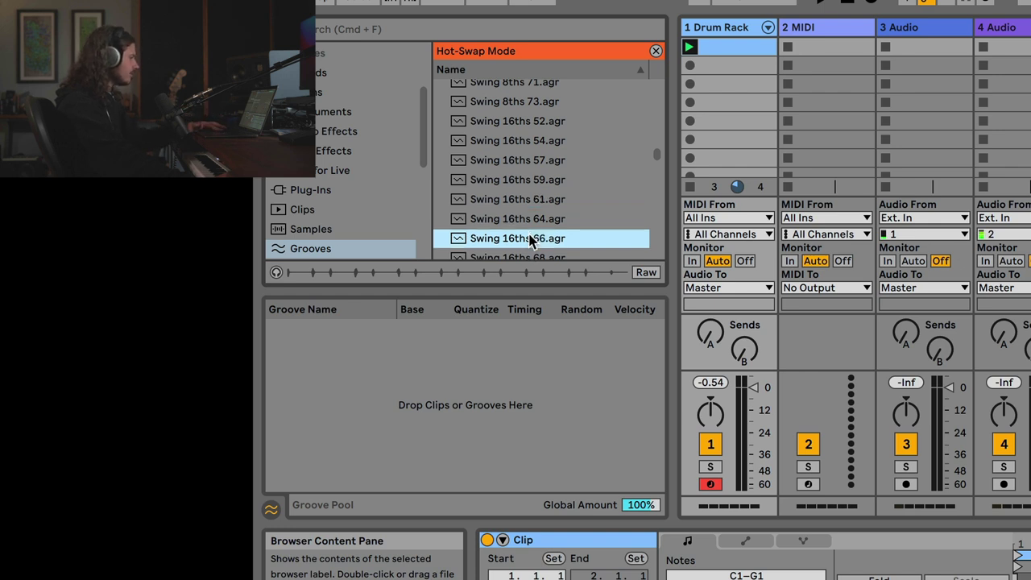
left_click(276, 273)
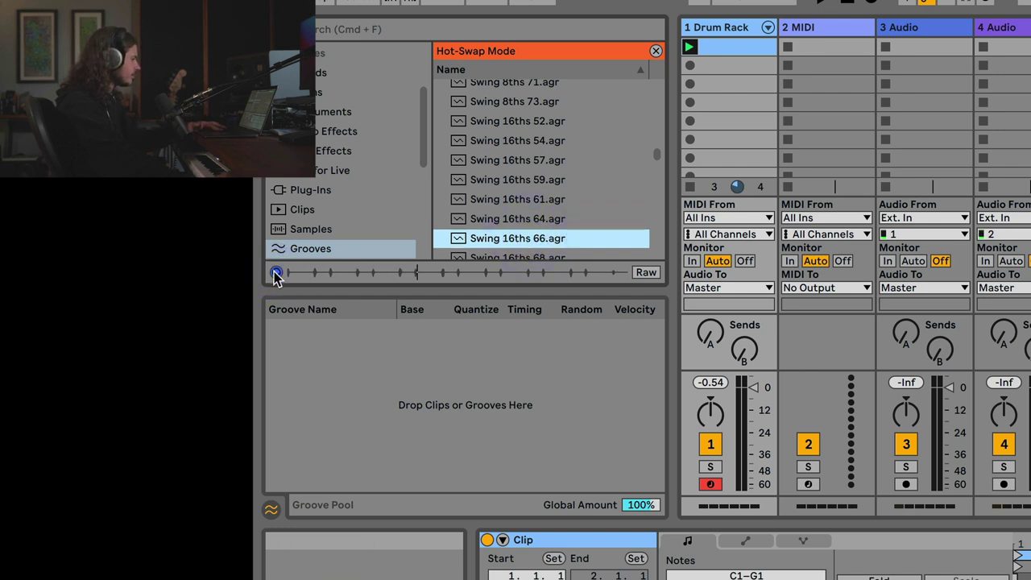
scroll(561, 186, "up", 4)
scroll(560, 185, "down", 2)
scroll(560, 186, "down", 5)
scroll(580, 202, "up", 2)
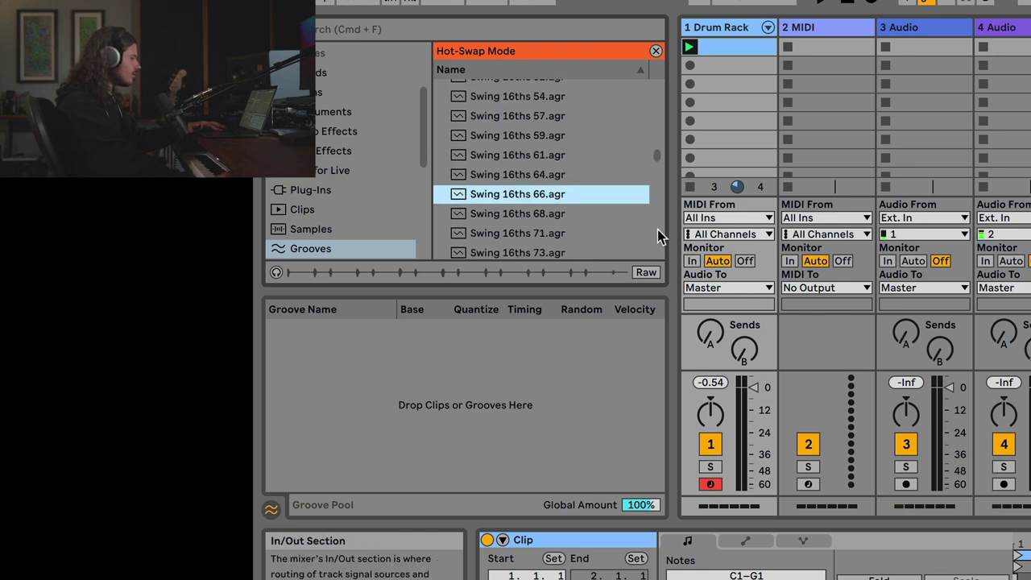
Apply the Swing 16ths 64 groove to the clip and set its Timing to 59% and Random to 31% during playback
left_click(508, 176)
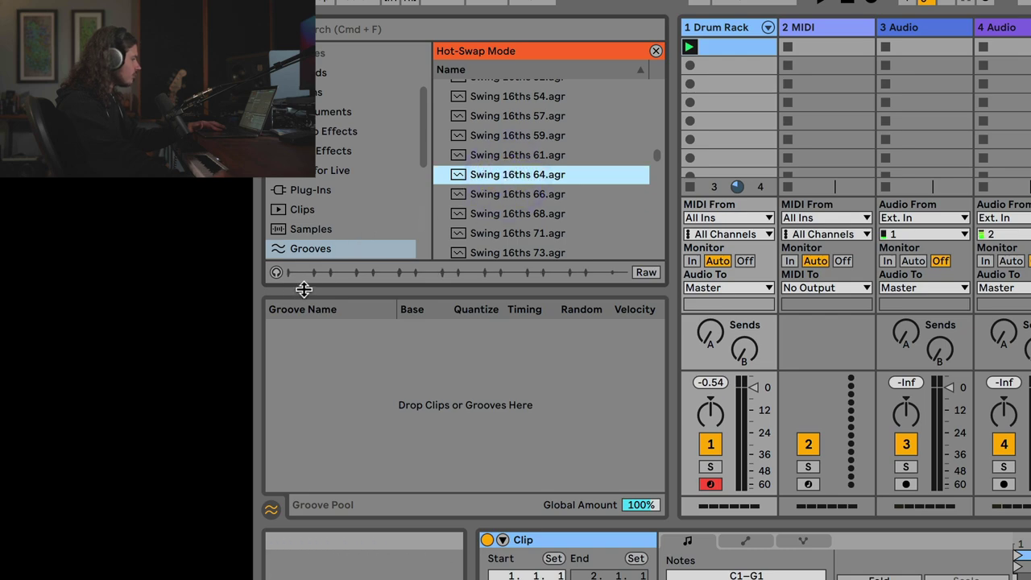
left_click_drag(530, 174, 250, 435)
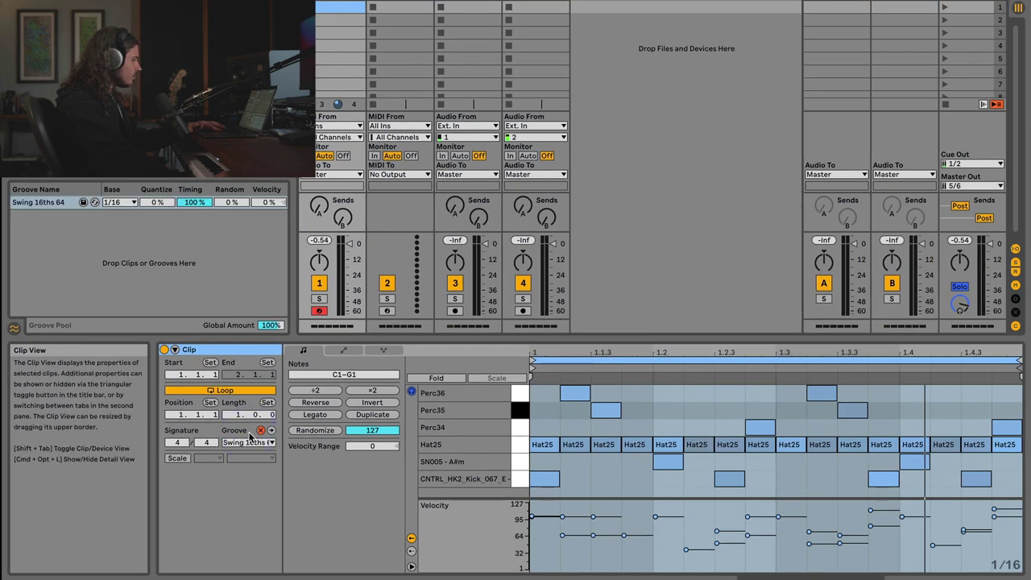
key("space")
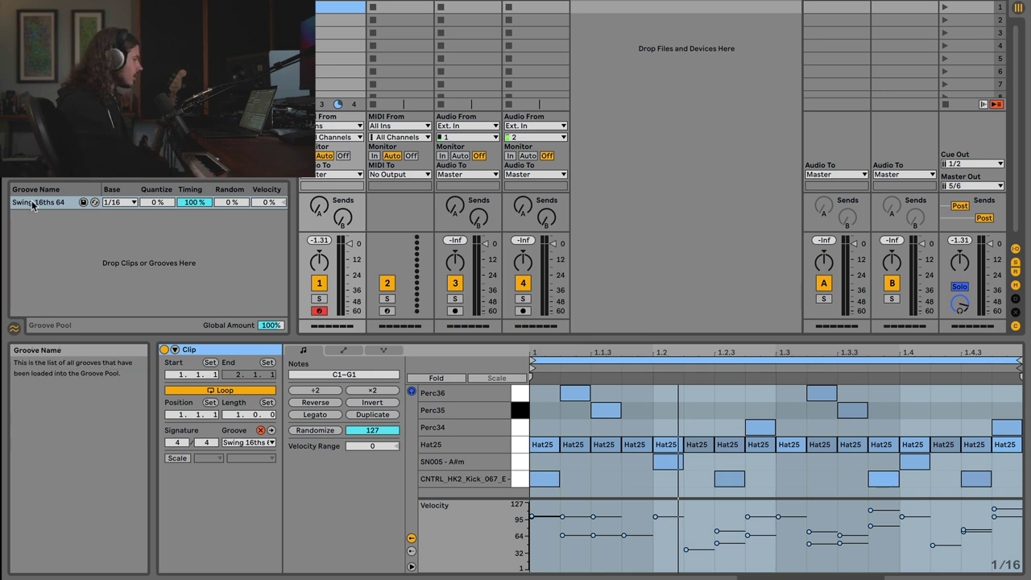
mouse_move(194, 202)
left_mouse_down()
mouse_move(231, 192)
mouse_move(194, 206)
left_mouse_up()
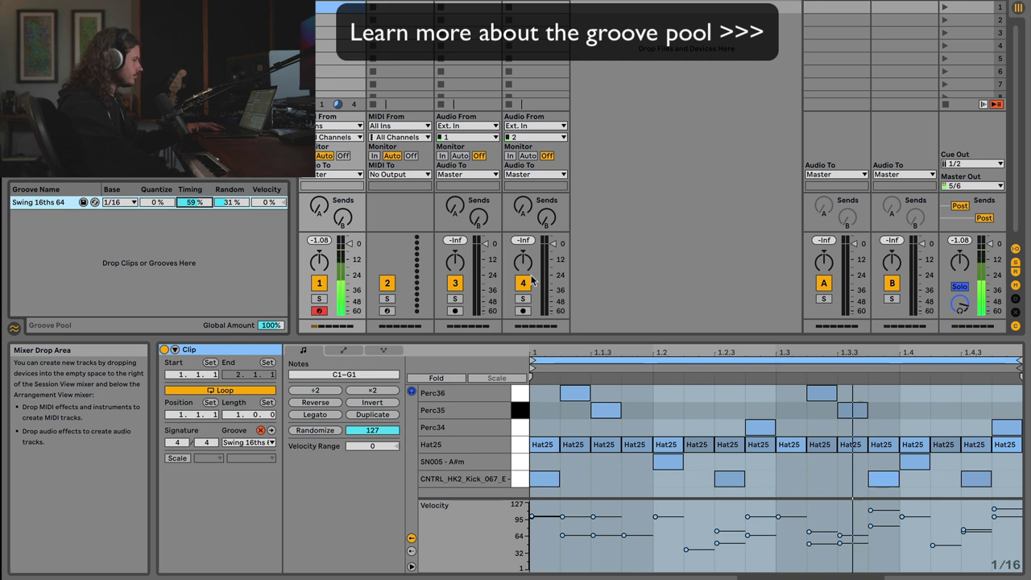
left_click_drag(232, 203, 231, 211)
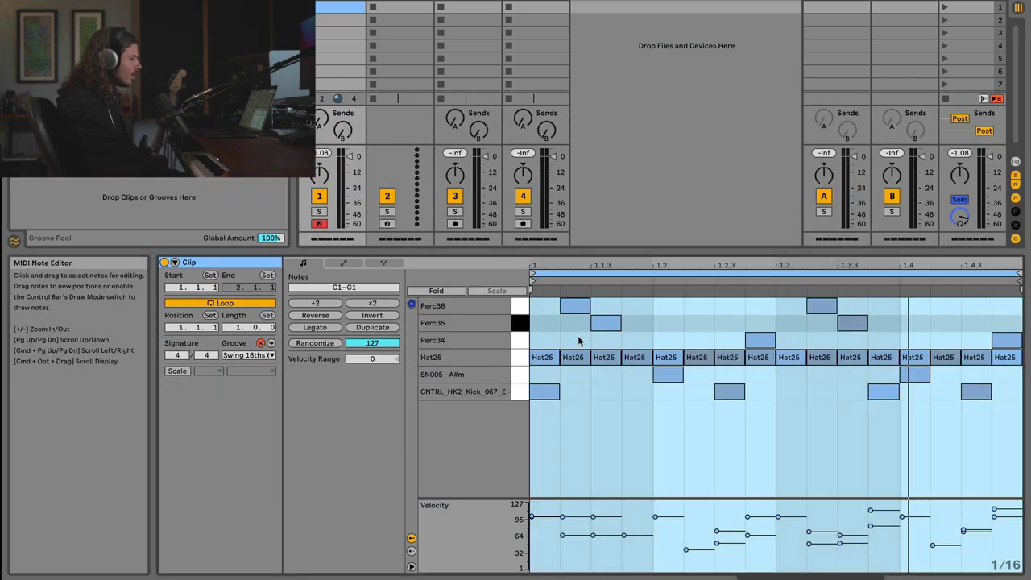
Select all the Hat25 notes without the Perc34 notes and shift them slightly later, off the 1/16 grid
left_click(568, 344)
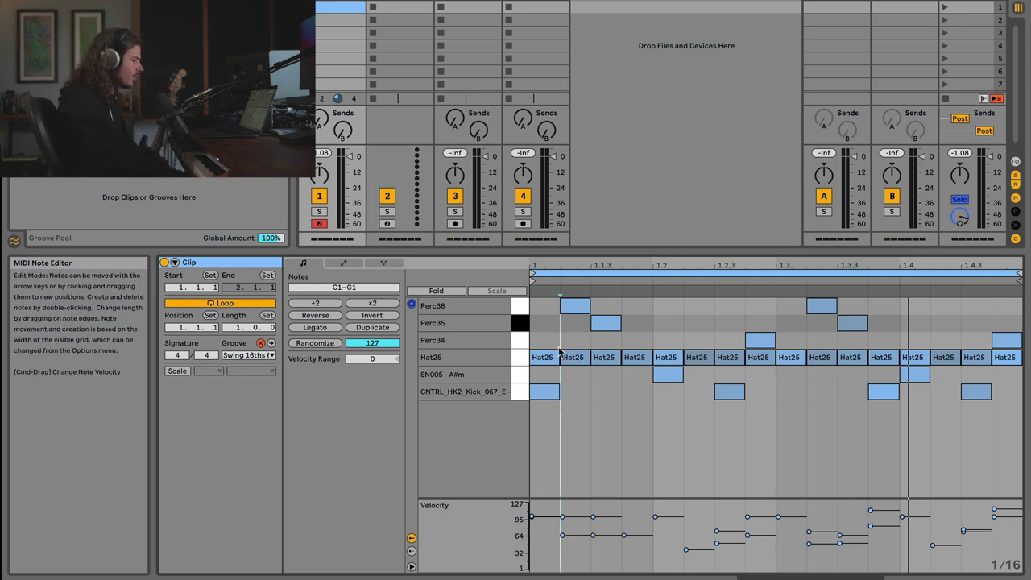
left_click_drag(547, 352, 1007, 349)
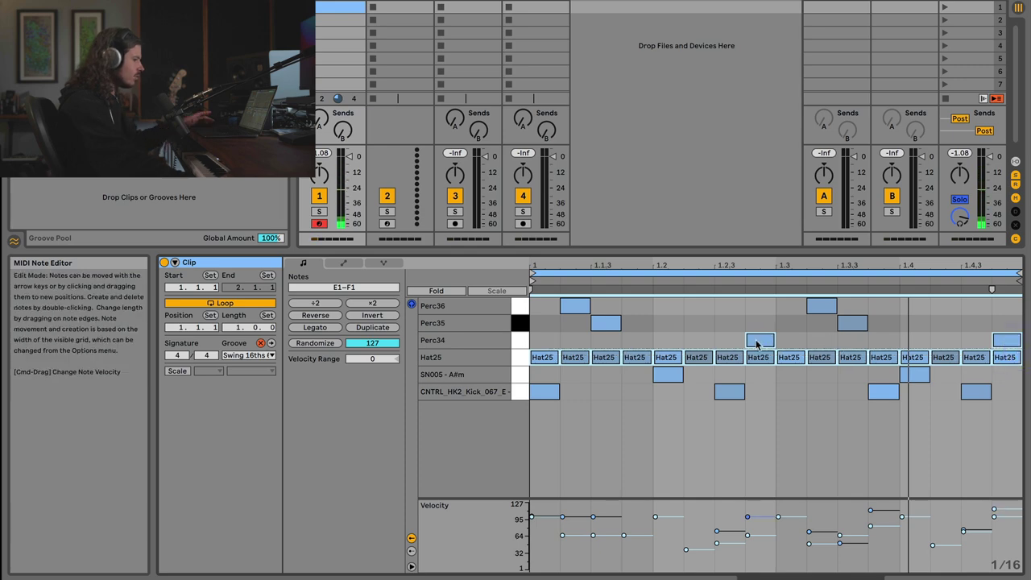
left_click(1000, 340, "shift")
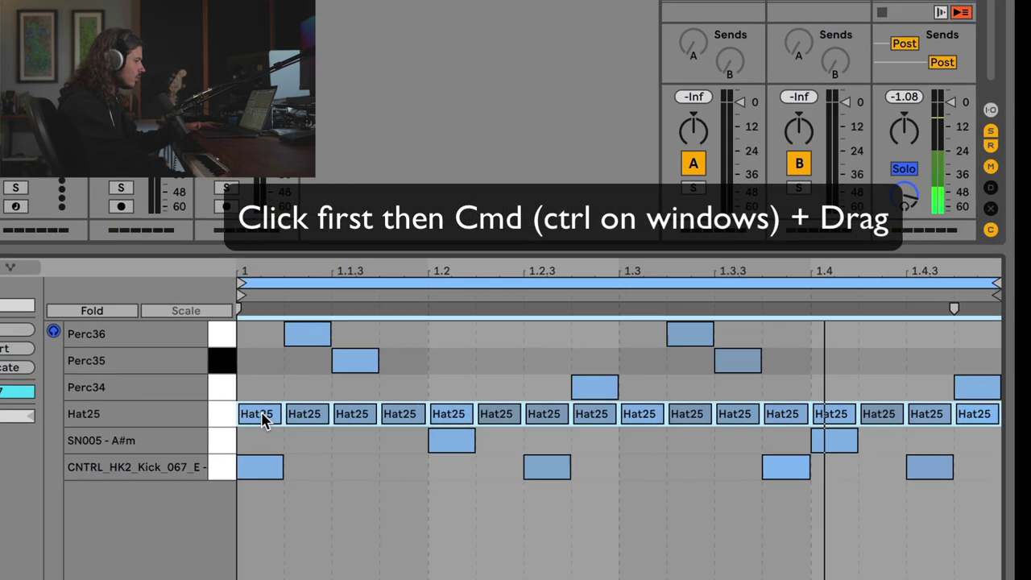
left_click(546, 357)
left_click_drag(199, 428, 199, 426)
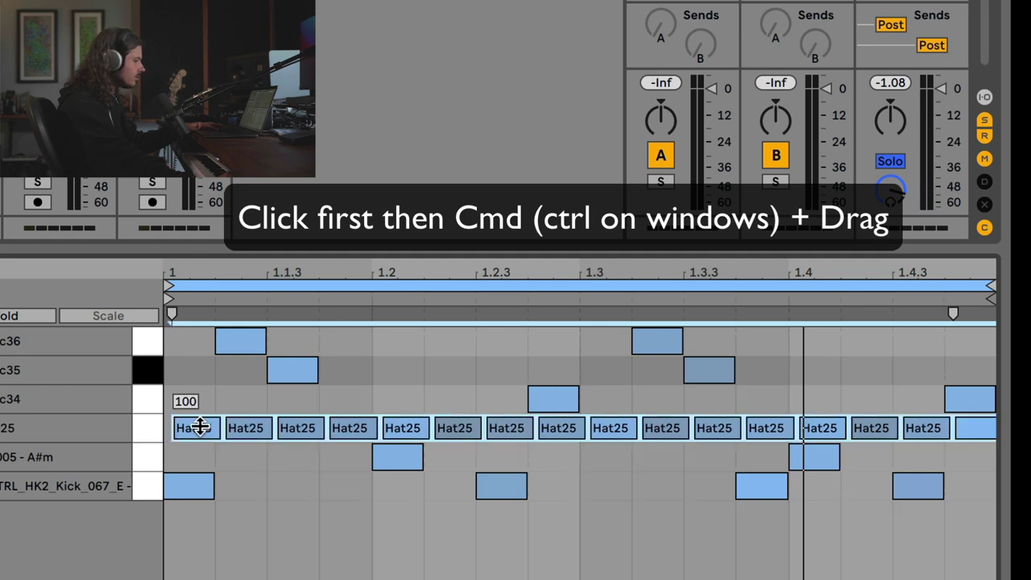
Play the loop, reselect all the Hat25 notes and nudge them slightly earlier so they sit just behind the 1/16 grid
left_click(219, 288)
key("space")
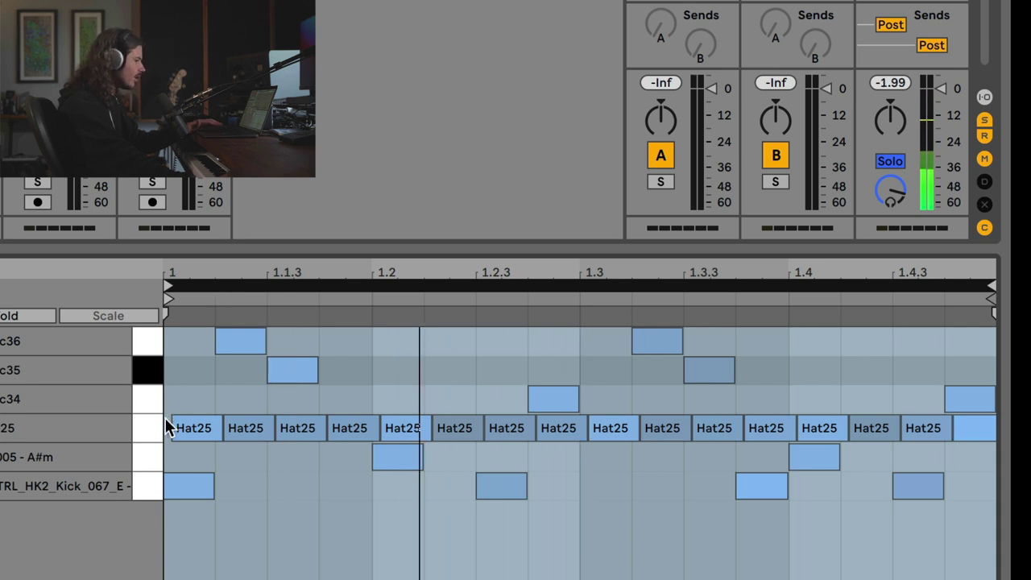
left_click_drag(166, 420, 967, 436)
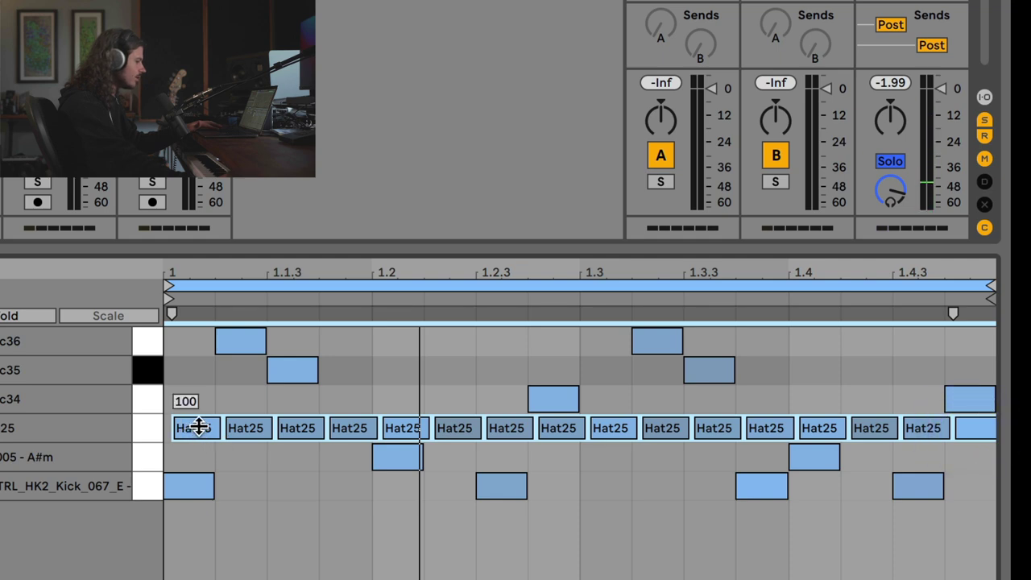
left_click_drag(200, 427, 194, 428)
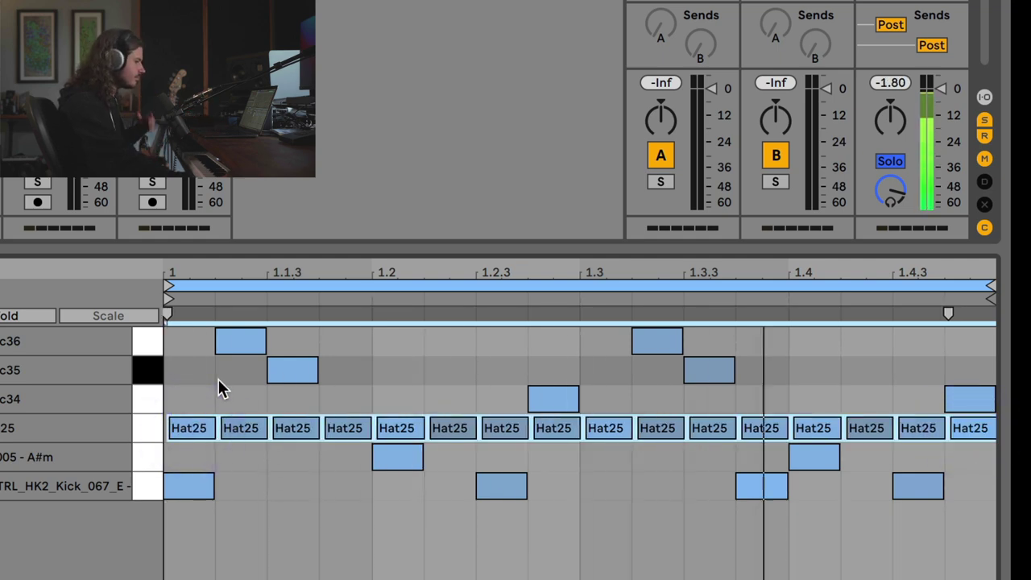
key("space")
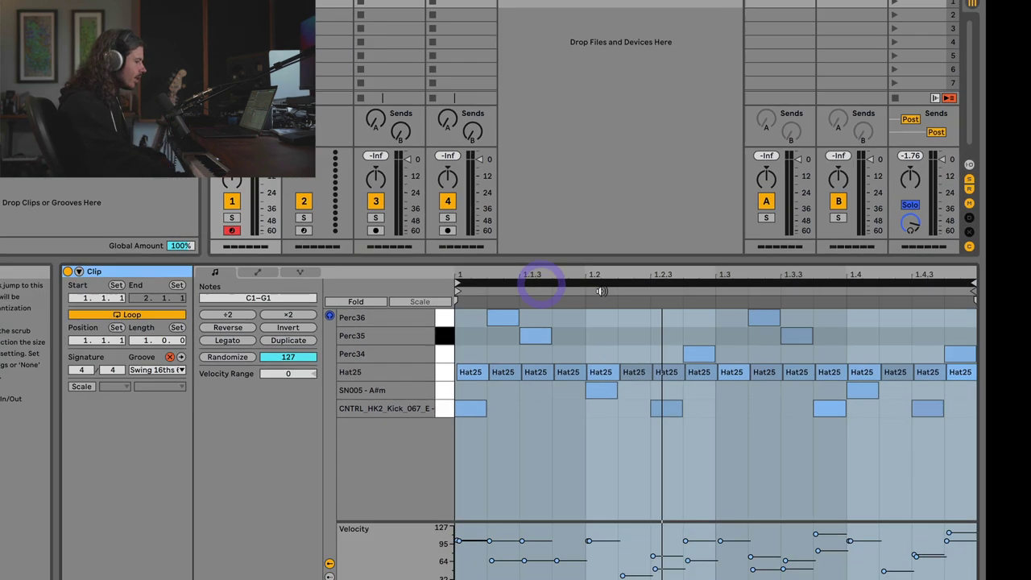
Duplicate the whole one-bar loop with its notes to make a two-bar clip and play it
left_click(300, 286)
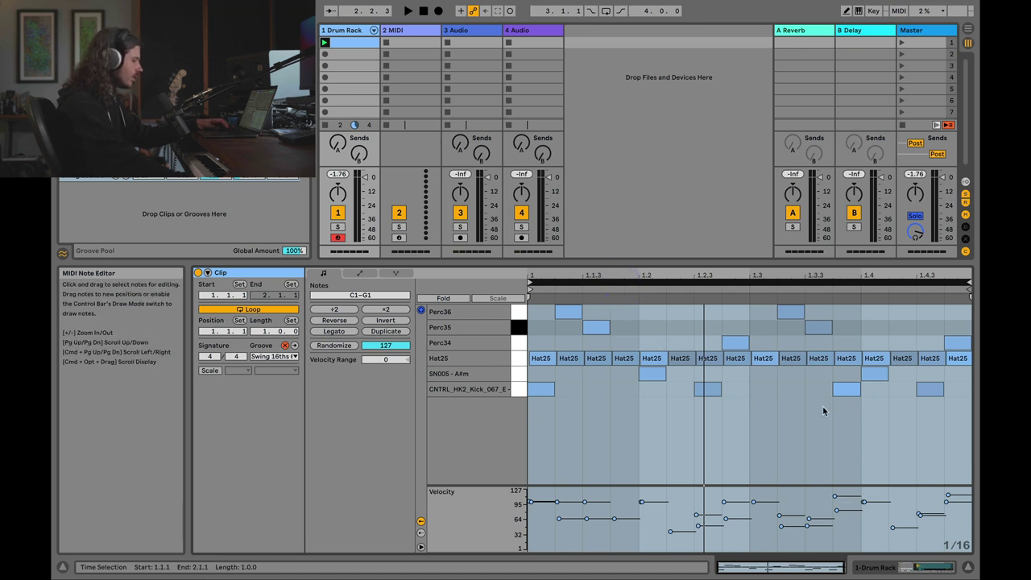
key("super+d")
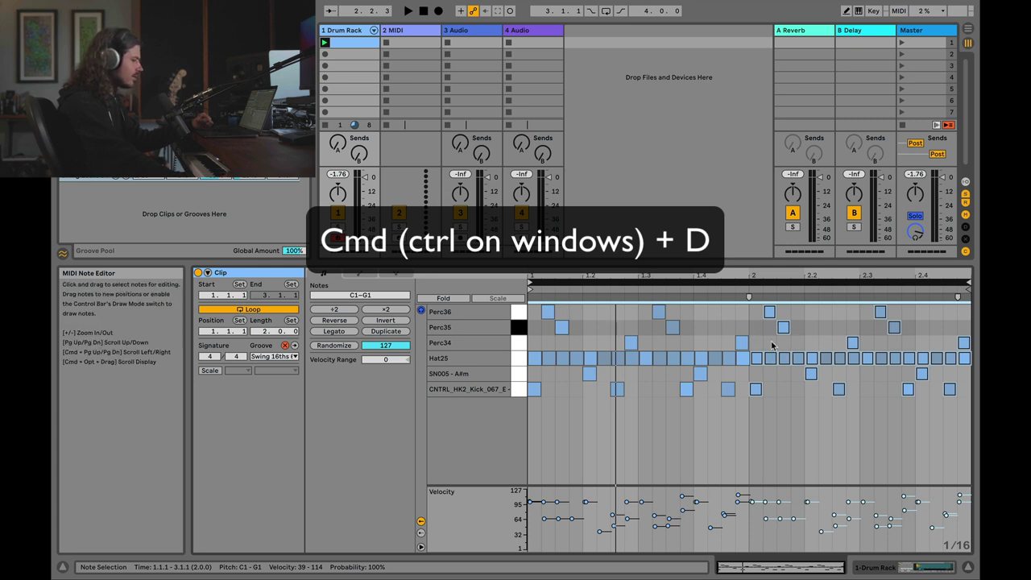
key("space")
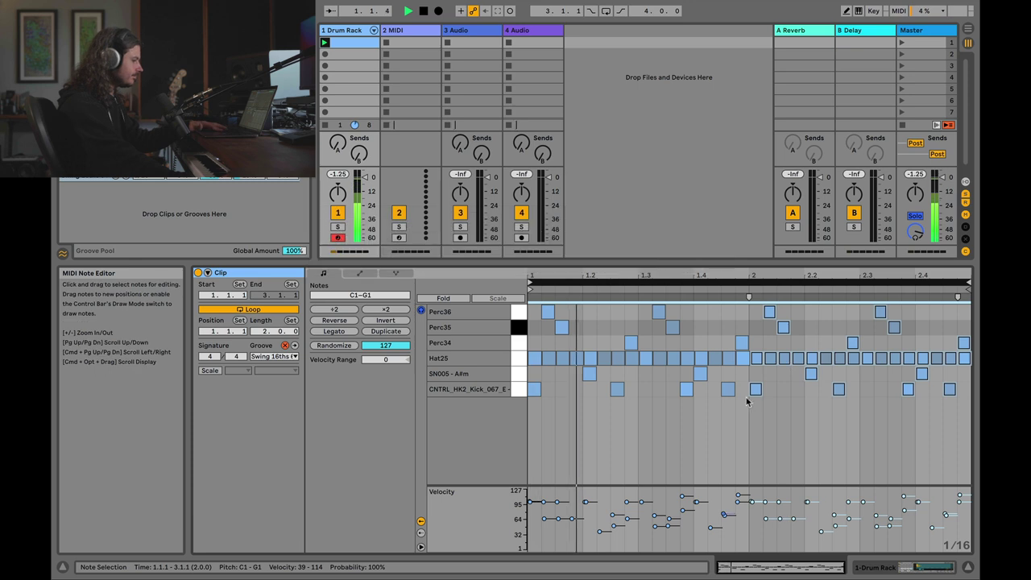
Add kick notes at 2.1.4 and 2.3 in the second bar and listen to the variation
double_click(796, 389)
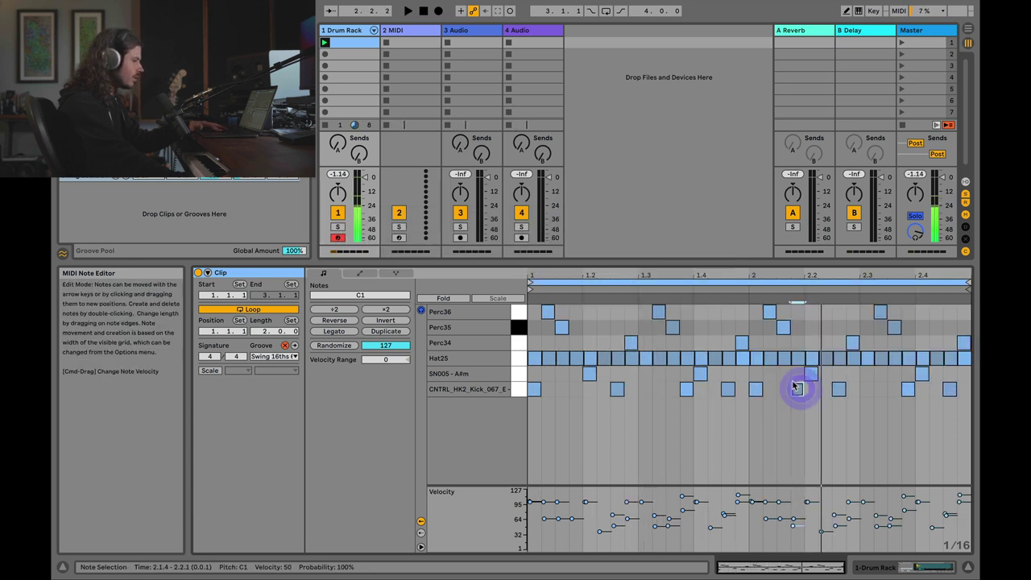
double_click(865, 391)
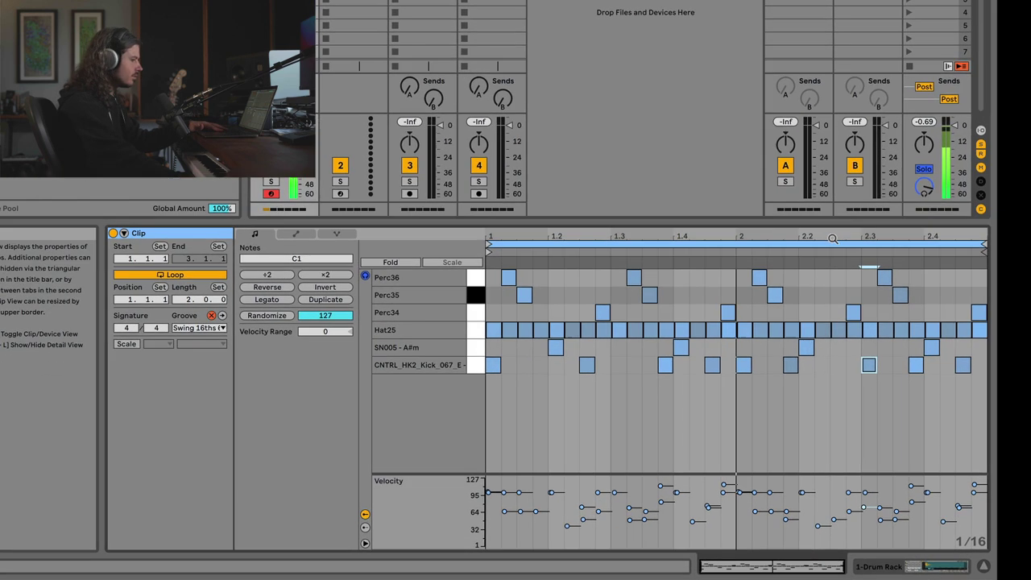
key("space")
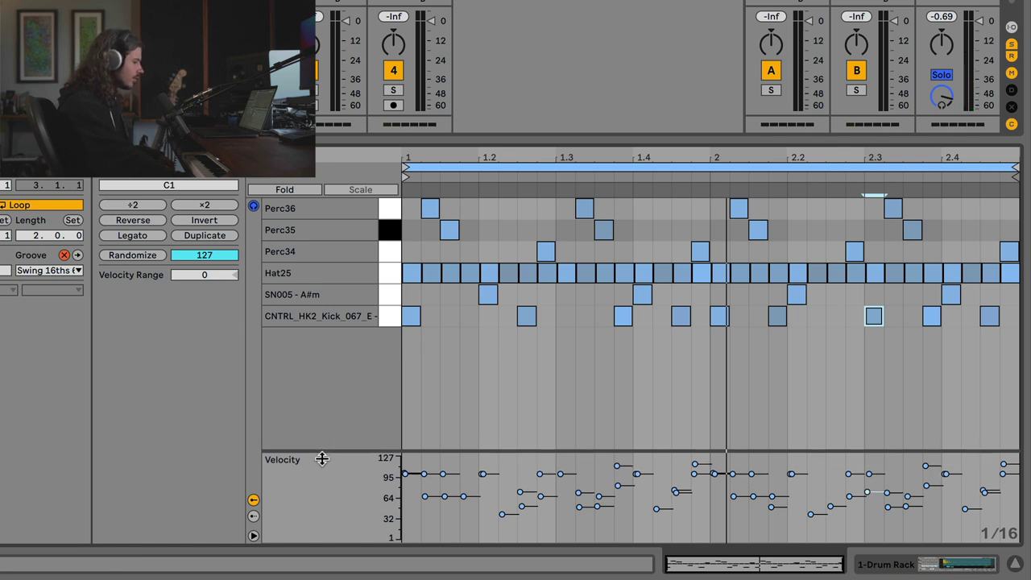
Show the note Chance lane below the velocities and enlarge it while shrinking the Velocity lane
left_click_drag(322, 453, 321, 475)
left_click(253, 516)
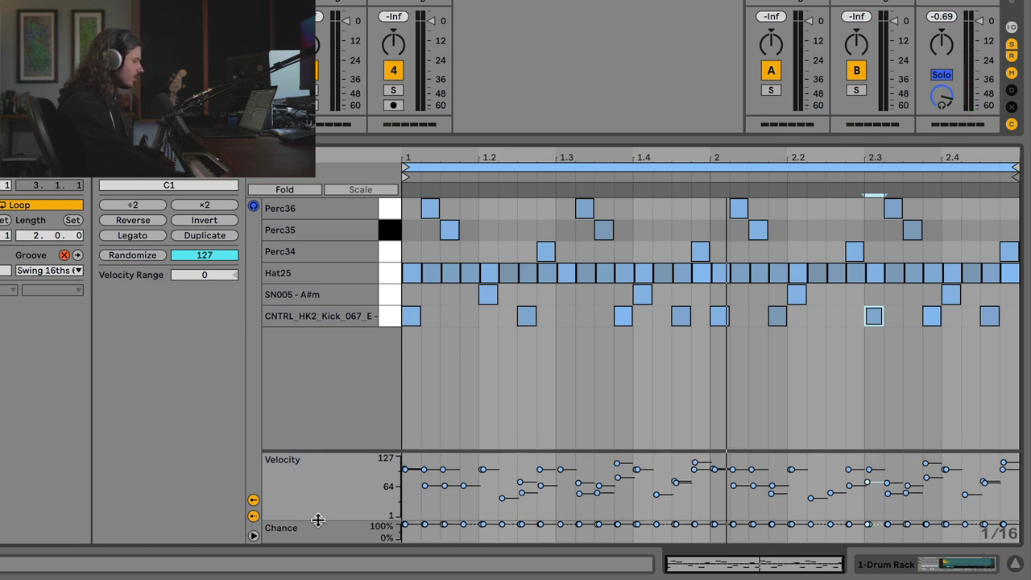
left_click_drag(318, 518, 317, 470)
left_click_drag(316, 400, 324, 462)
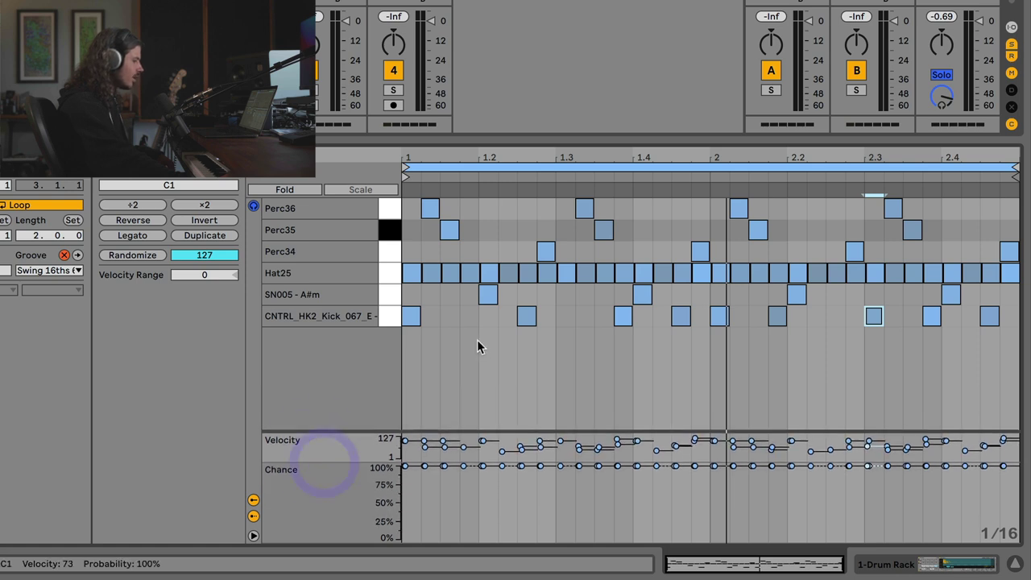
Add a kick note at 1.3 with 43% Chance and an SN005 snare note at 2.2.4 with about 28% Chance
double_click(567, 316)
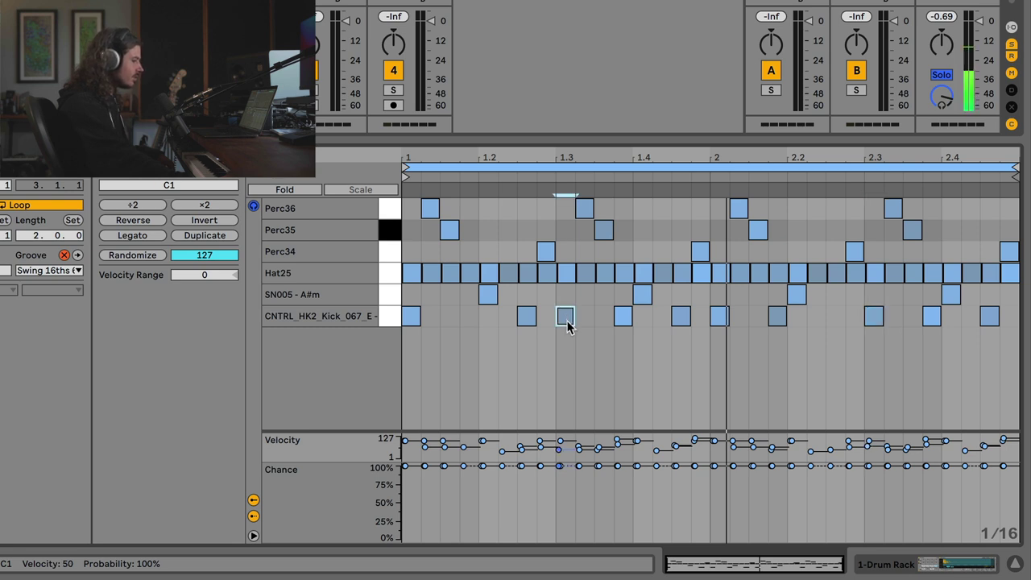
left_click_drag(561, 466, 561, 469)
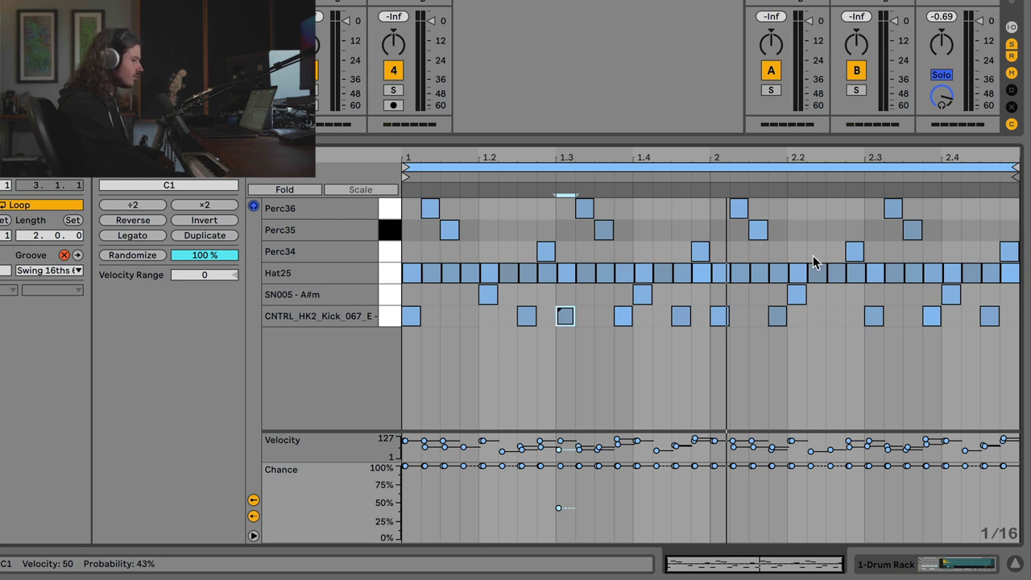
left_click(798, 295)
double_click(852, 296)
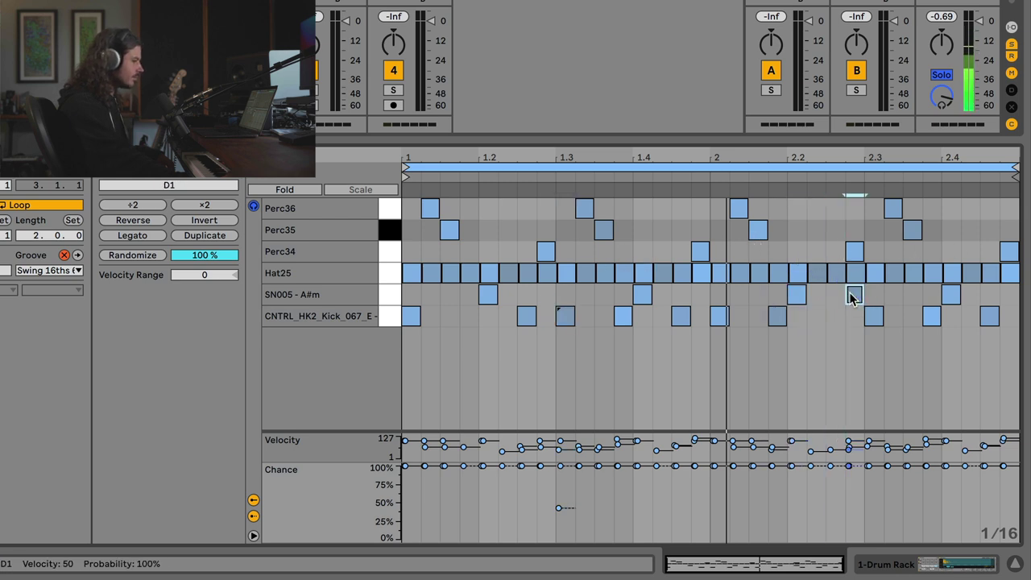
left_click(852, 273)
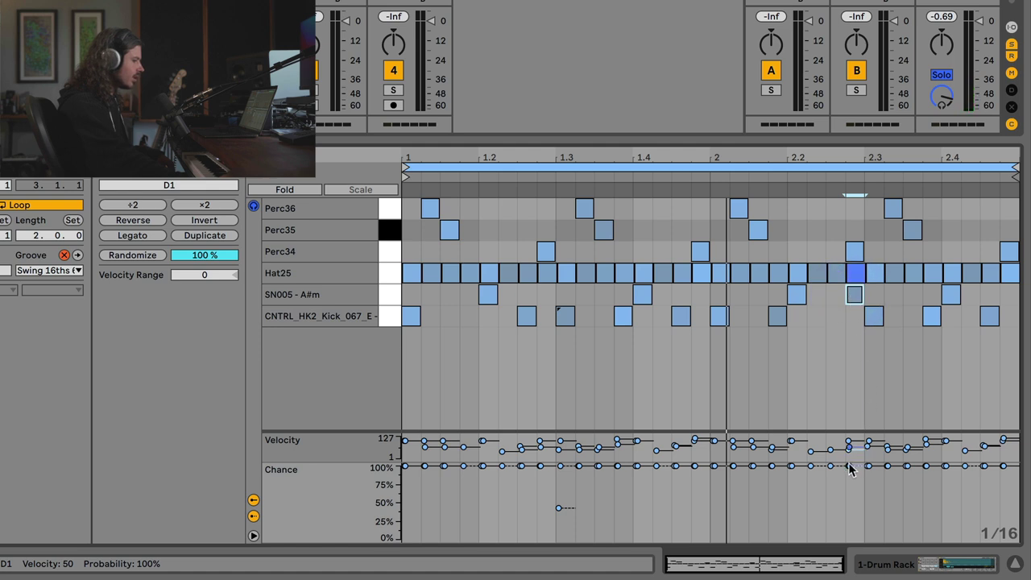
left_click_drag(848, 466, 849, 481)
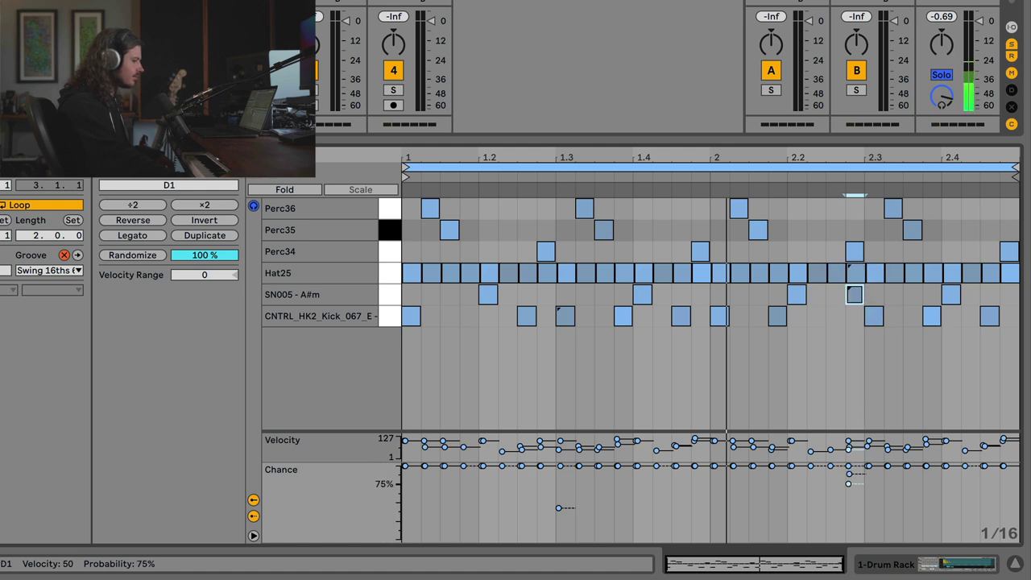
left_click(854, 274)
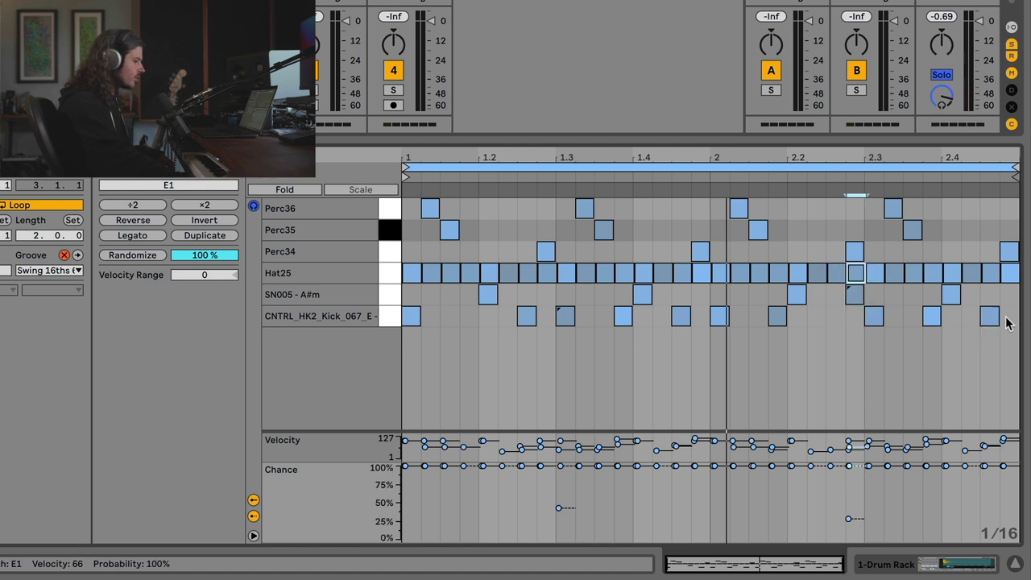
Add a kick note at 2.4.4 and lower the Chance of the Hat25 note on that step to about 65%
left_click(1007, 316)
left_click(1010, 273)
left_click_drag(1003, 466, 1004, 489)
Add kick notes at 1.4.4 with about 52% Chance and at 1.1.4 with 42% Chance, and play the loop
left_click(700, 316)
left_click_drag(696, 466, 696, 502)
left_click(469, 316)
left_click_drag(464, 468, 465, 509)
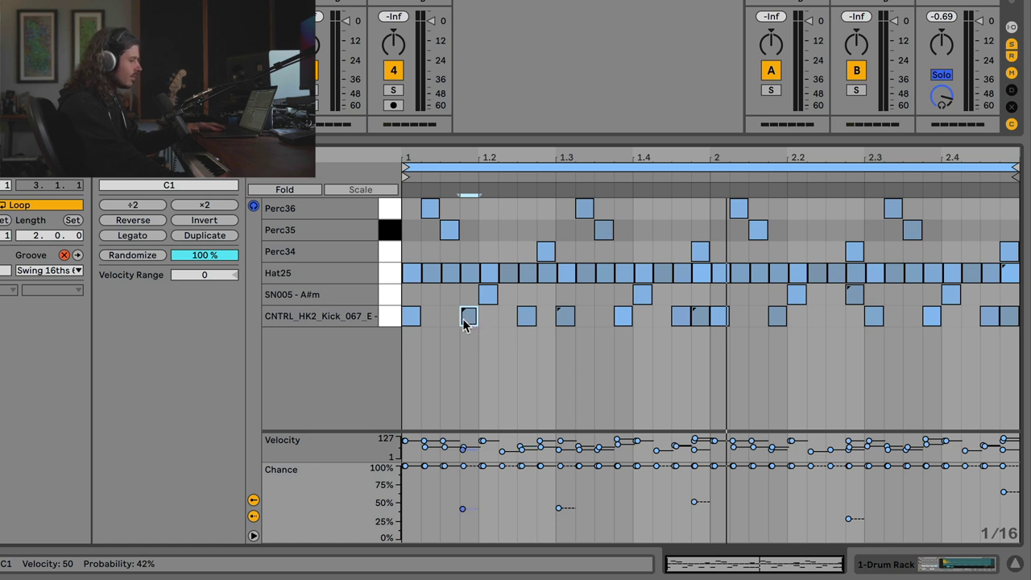
key("space")
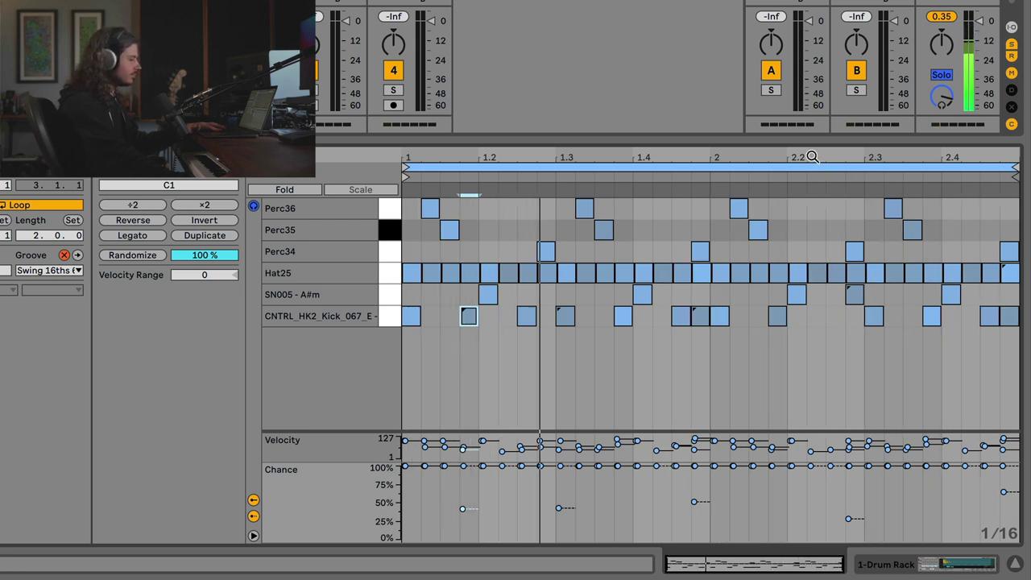
left_click(792, 208)
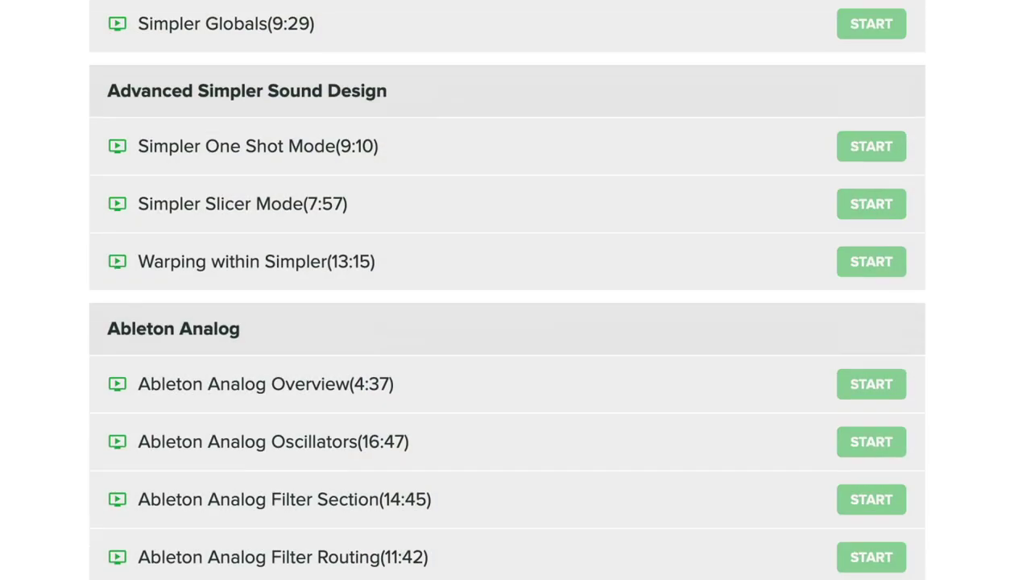
Look through the online course's lesson list, from Advanced Simpler Sound Design to the layering and granular synthesis sections
scroll(508, 290, "down", 15)
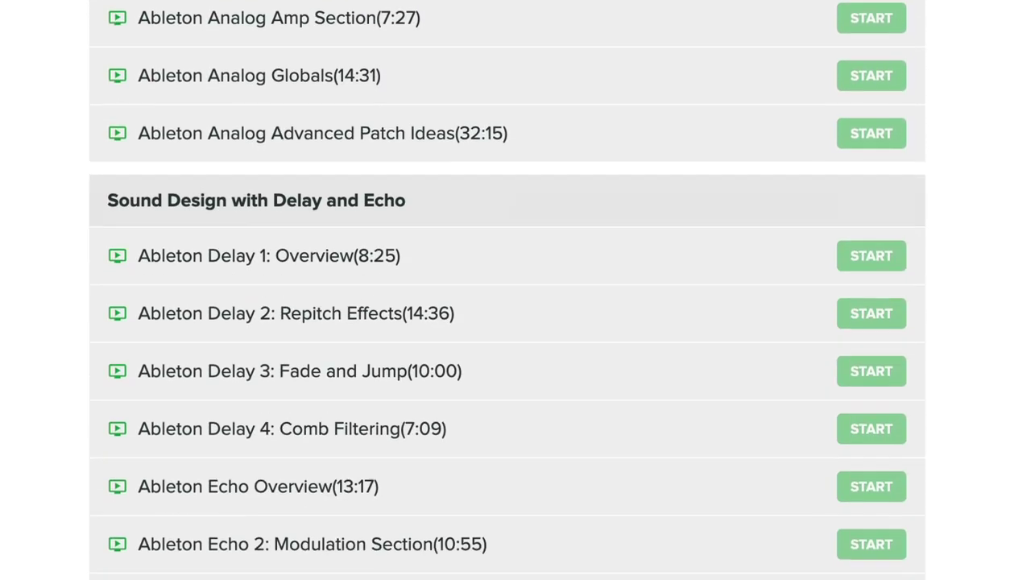
scroll(508, 290, "down", 18)
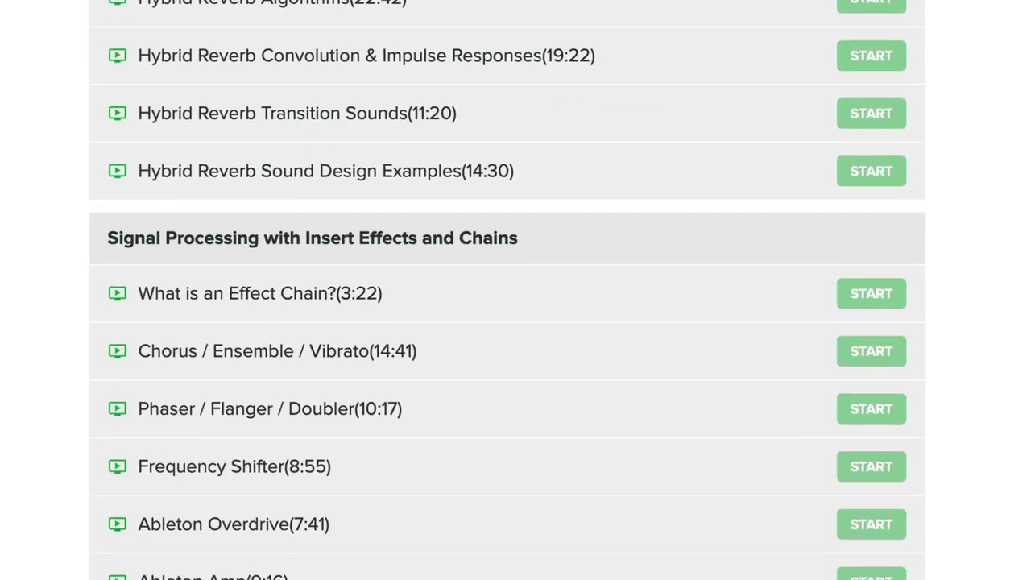
scroll(508, 290, "down", 19)
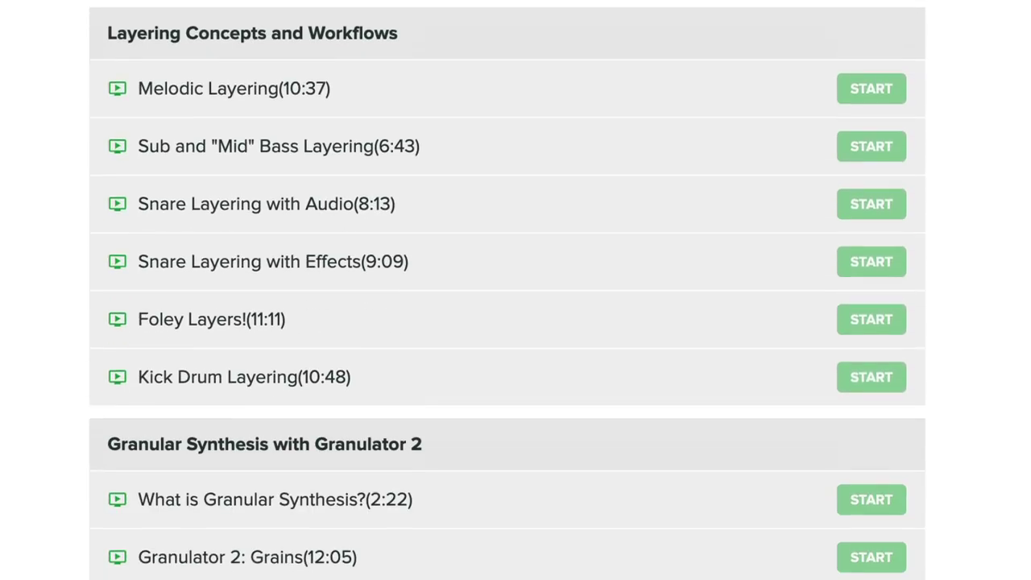
scroll(508, 290, "down", 14)
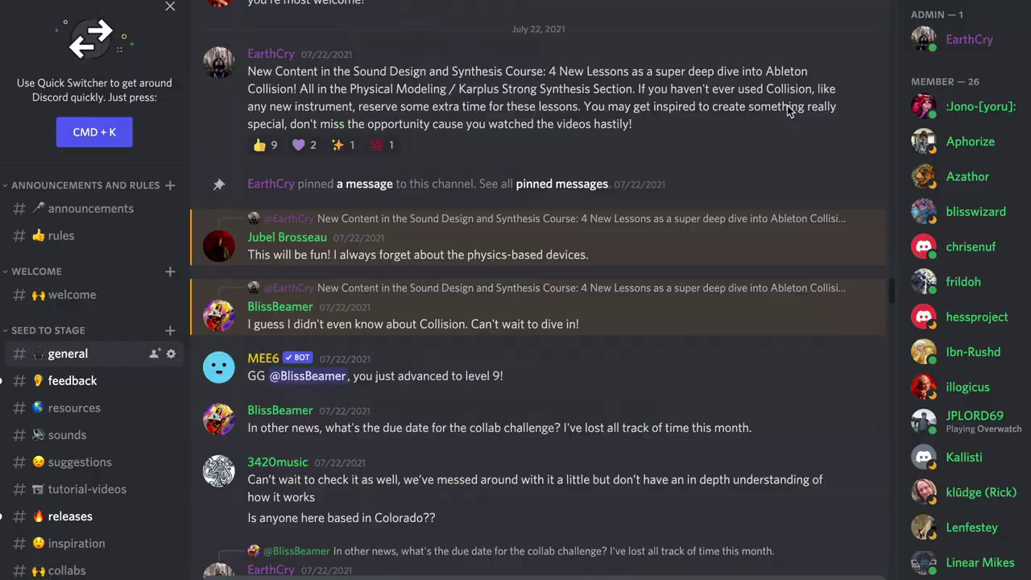
Switch to Discord, look through the general channel's messages and open the feedback channel
scroll(790, 111, "down", 20)
scroll(838, 153, "down", 15)
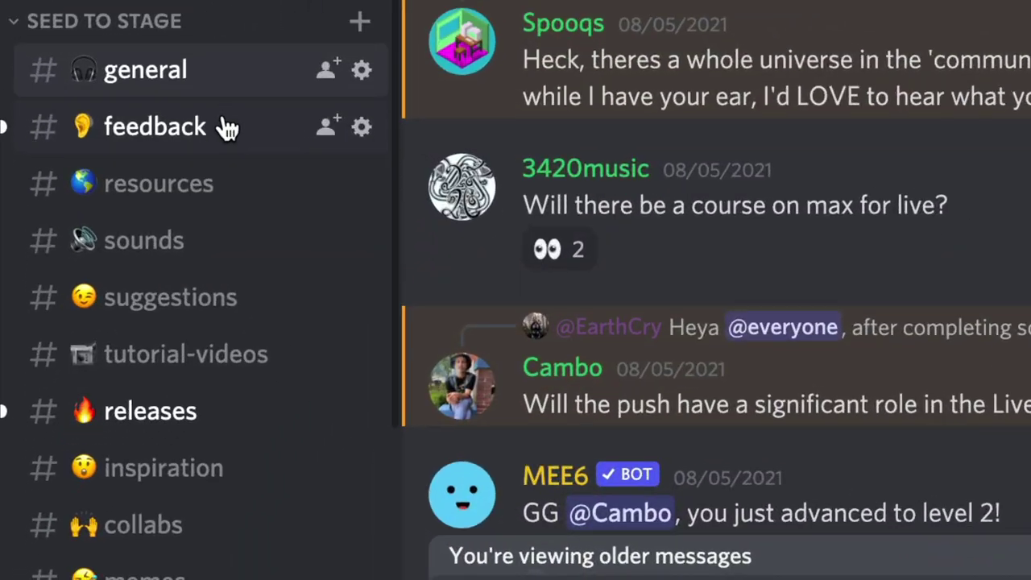
left_click(226, 127)
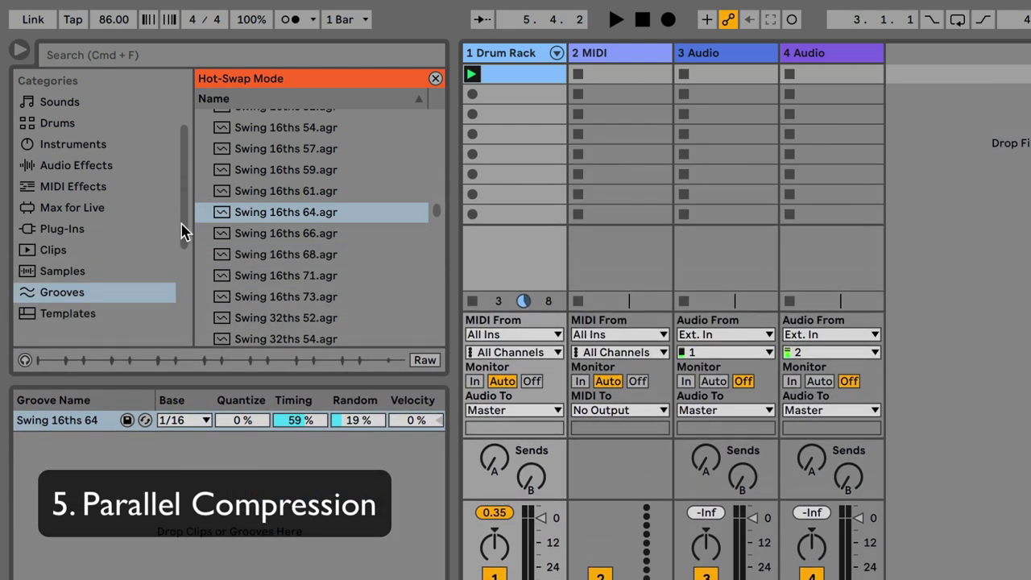
Switch to Ableton Live, end groove hot-swapping and add a Glue Compressor from the Dynamics audio effects to the Drum Rack track
left_click(111, 188)
left_click(121, 166)
left_click(435, 78)
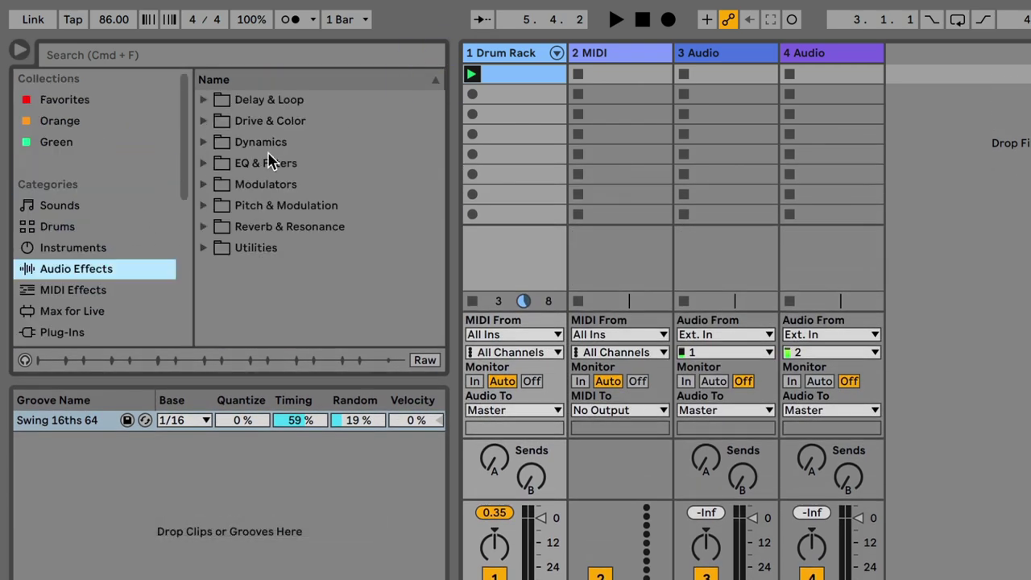
left_click(207, 142)
left_click_drag(294, 206, 527, 100)
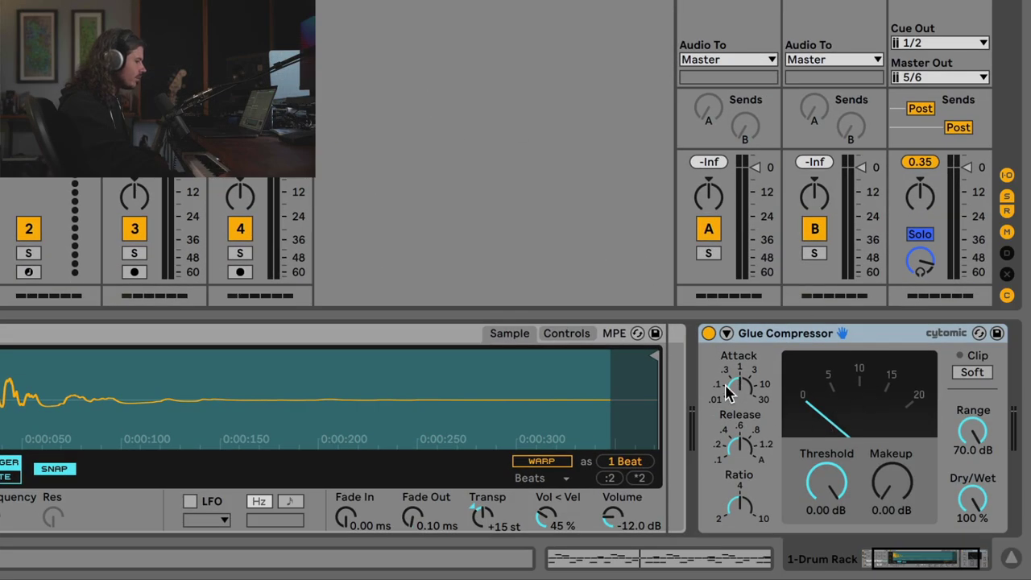
Set the Glue Compressor's Attack to .3, Release to .4, Threshold to -28.9 dB and Makeup to 11.7 dB
mouse_move(878, 576)
left_mouse_down()
mouse_move(914, 557)
mouse_move(870, 559)
mouse_move(914, 558)
mouse_move(896, 568)
left_mouse_up()
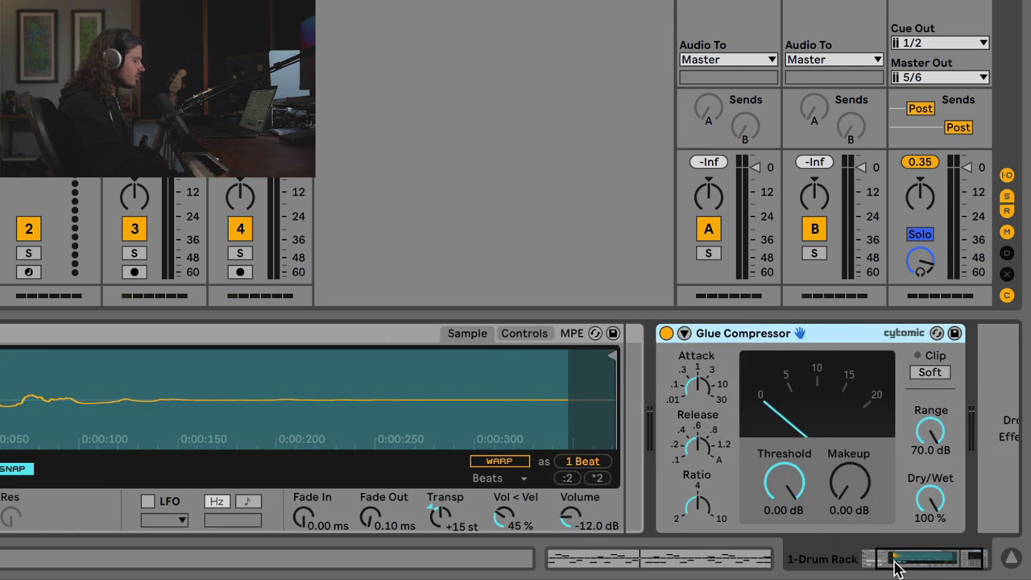
left_click(695, 395)
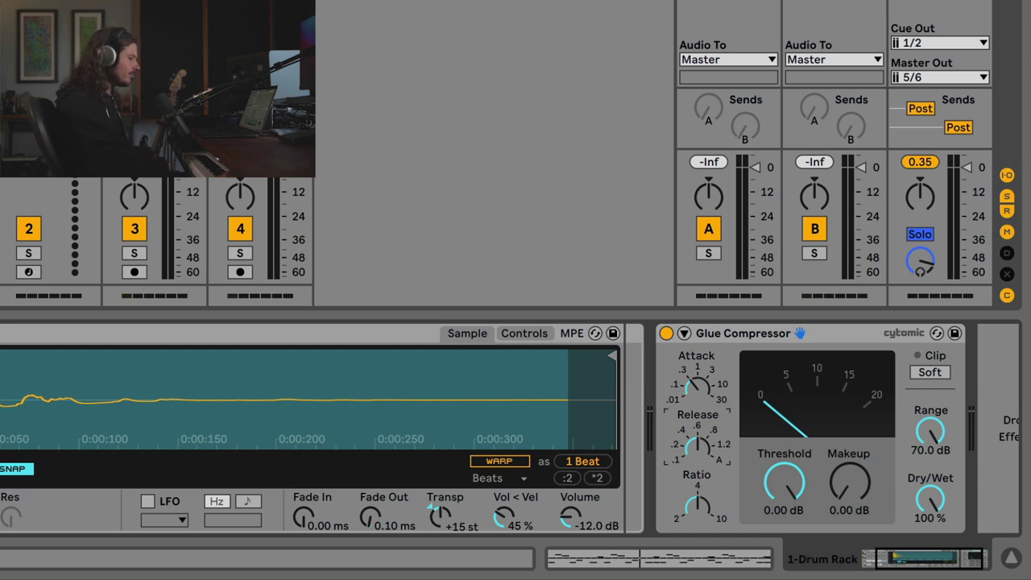
left_click_drag(784, 484, 784, 520)
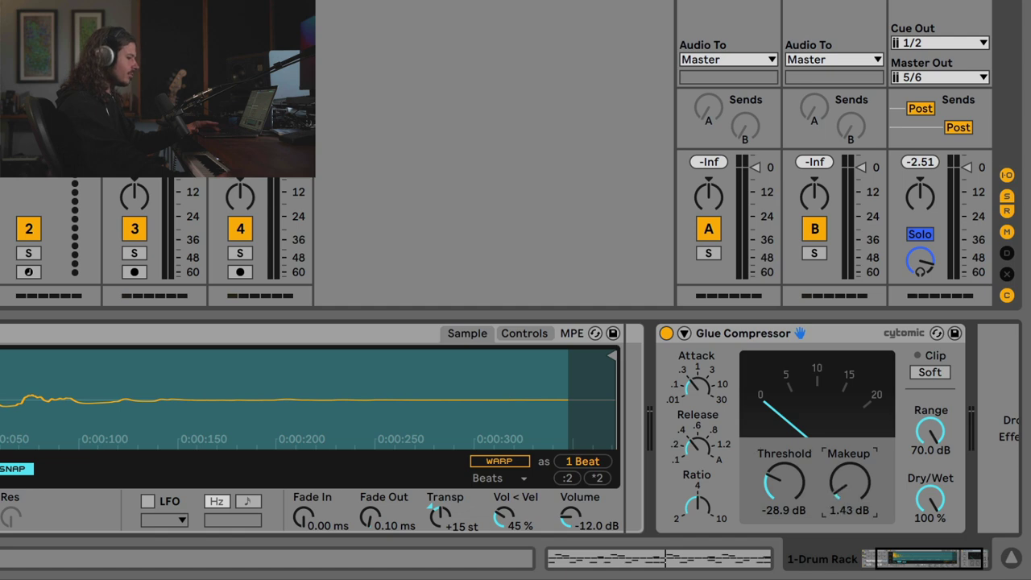
left_click_drag(850, 484, 850, 437)
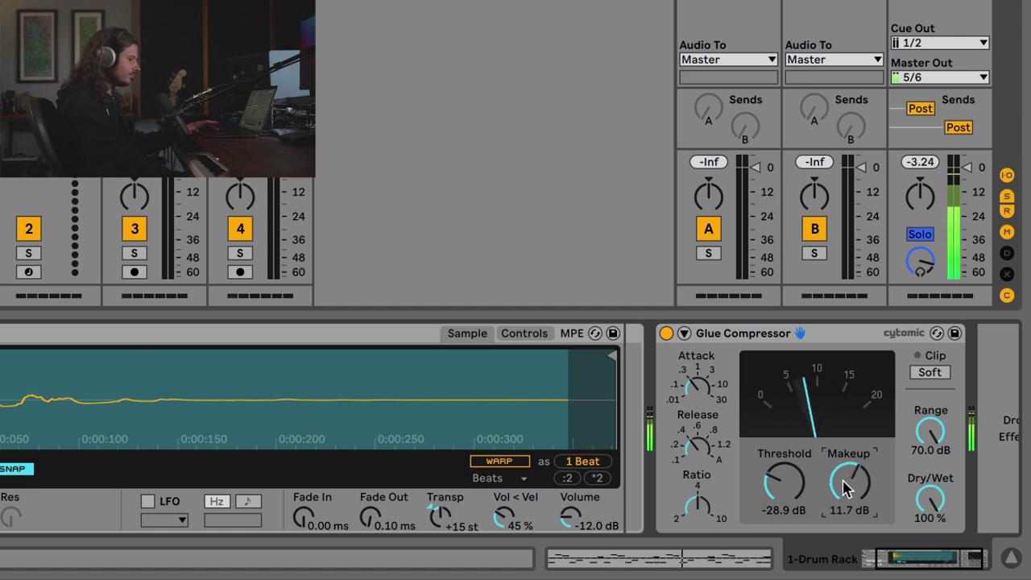
Bypass and re-enable the Glue Compressor to compare the sound, and lower its Threshold to -30.5 dB
left_click(666, 334)
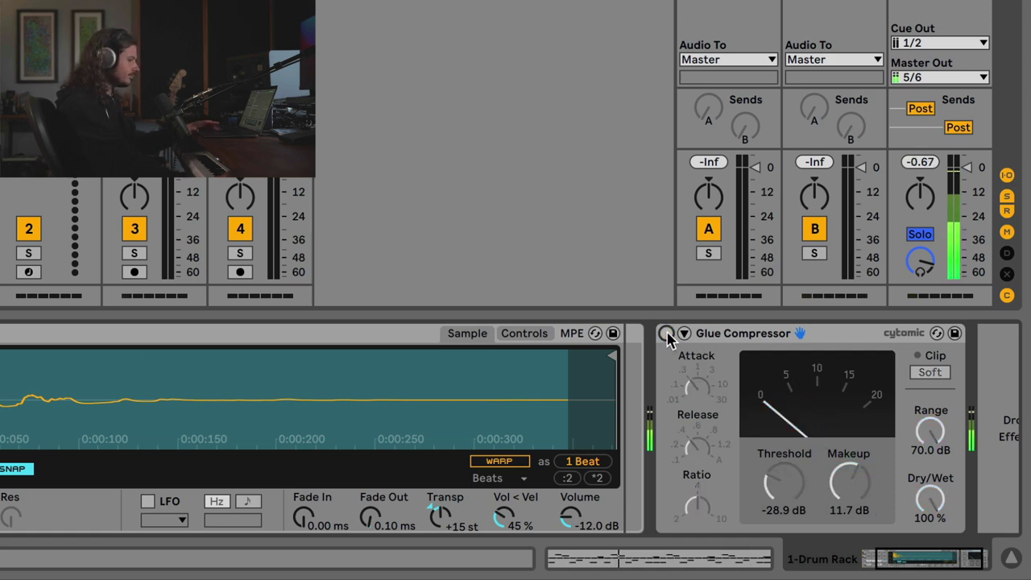
left_click(666, 334)
left_click_drag(783, 482, 800, 497)
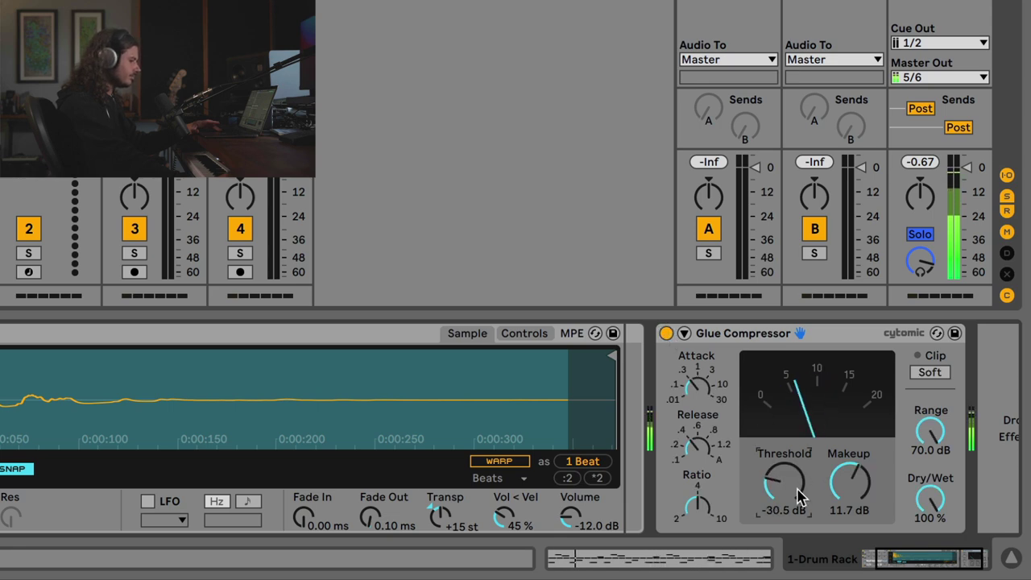
Compare the Glue Compressor switched on and off at 0% Dry/Wet, and set its Dry/Wet to 60%
left_click(746, 333)
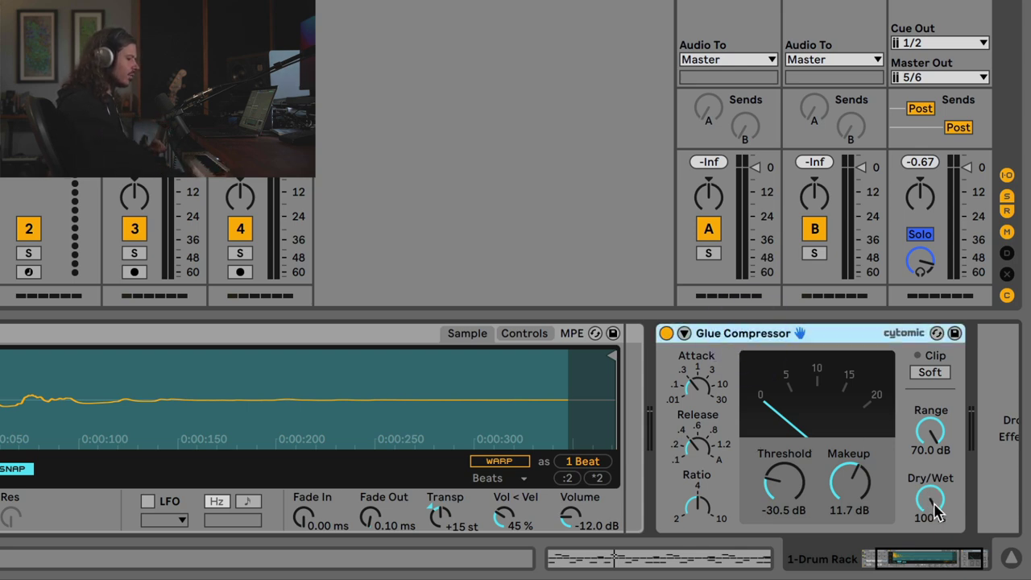
left_click_drag(934, 508, 934, 511)
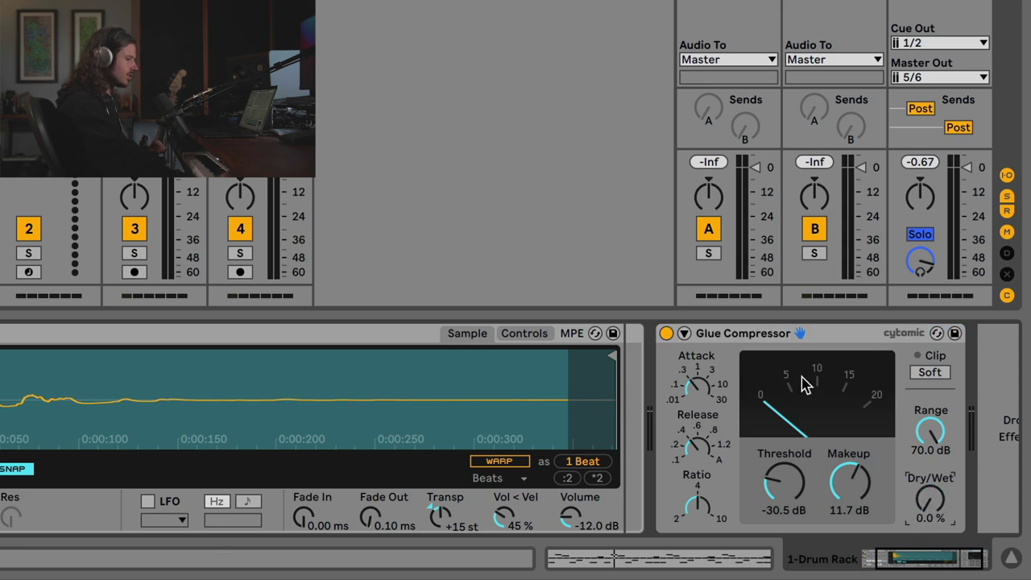
left_click(666, 334)
left_click(667, 333)
left_click(666, 334)
left_click(667, 334)
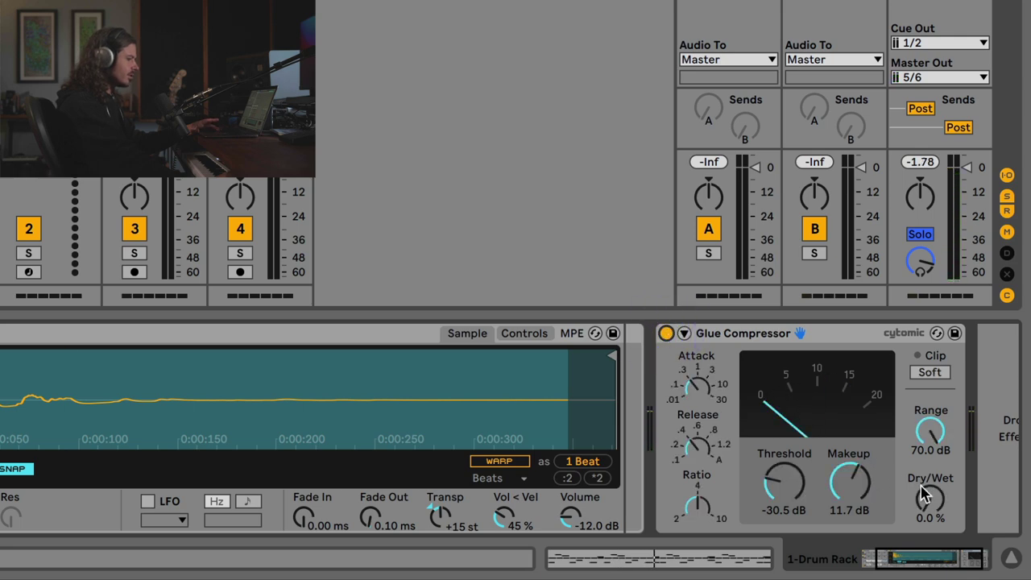
left_click_drag(930, 500, 930, 454)
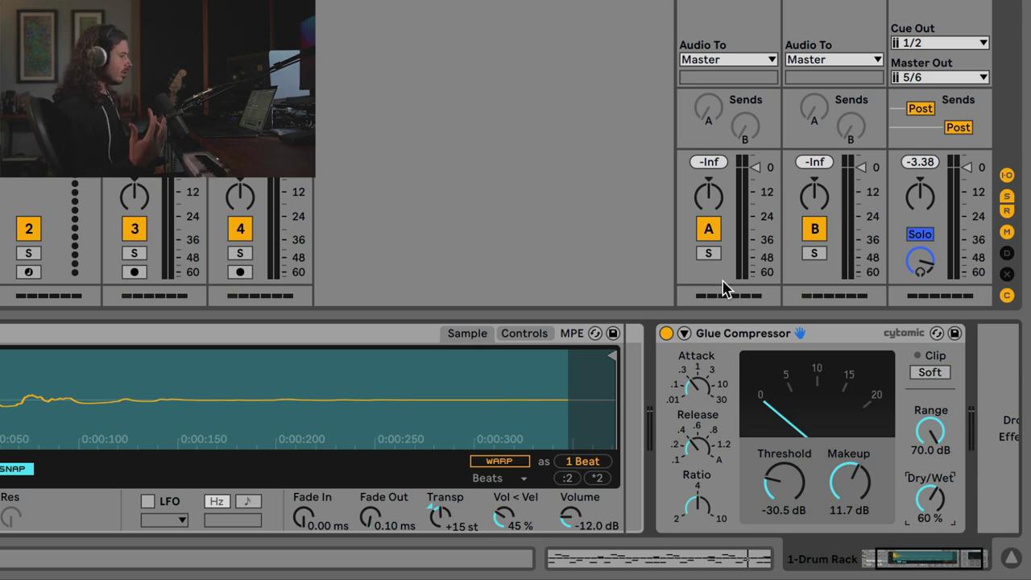
Add a Reverb after the Glue Compressor with Predelay 5.08 ms, High quality, diffusion high filter 796 Hz, Size 2.28, Decay Time 517 ms and Dry/Wet 20%
left_click_drag(723, 288, 925, 448)
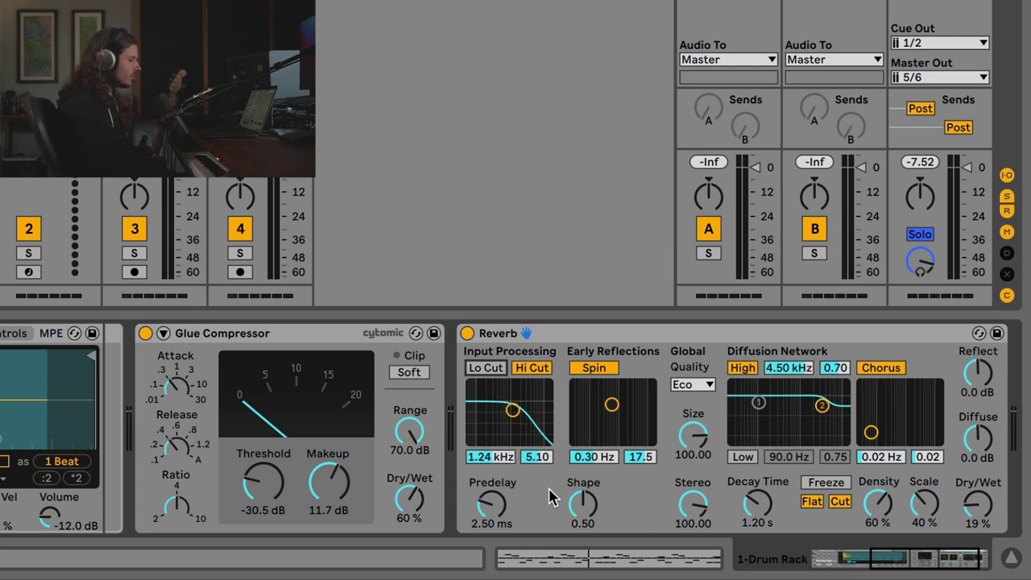
left_click_drag(491, 514, 491, 501)
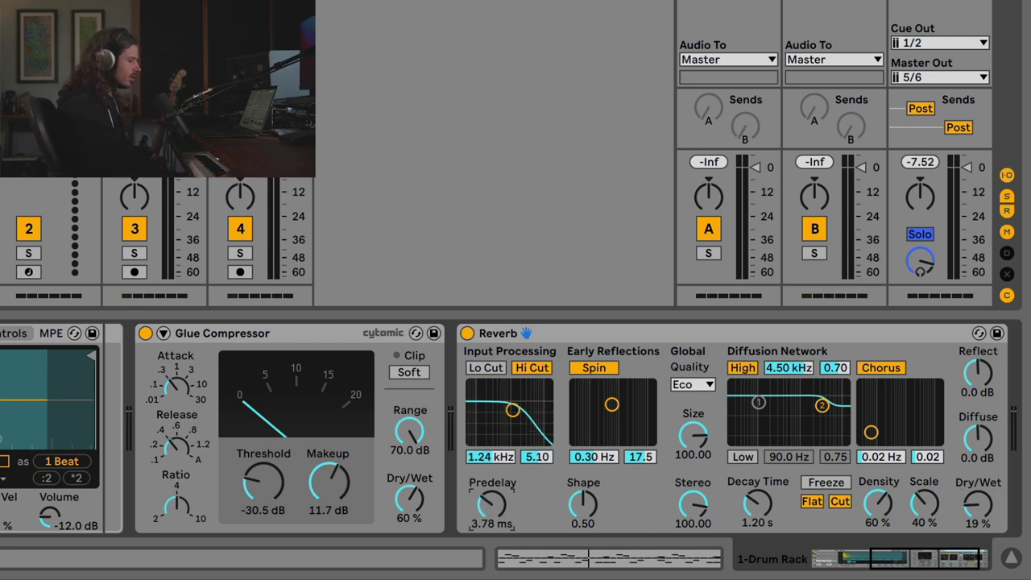
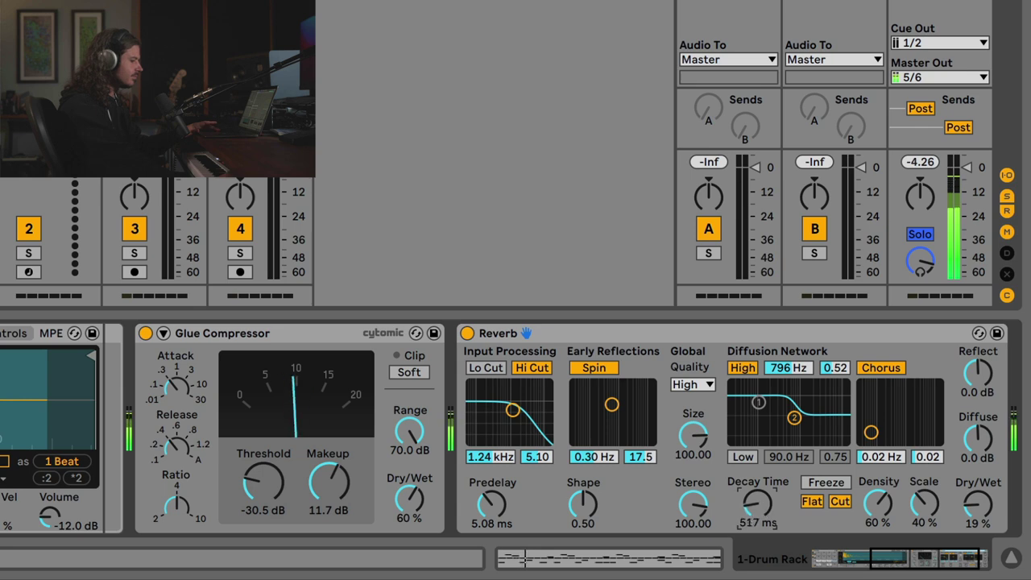
left_click_drag(978, 506, 977, 493)
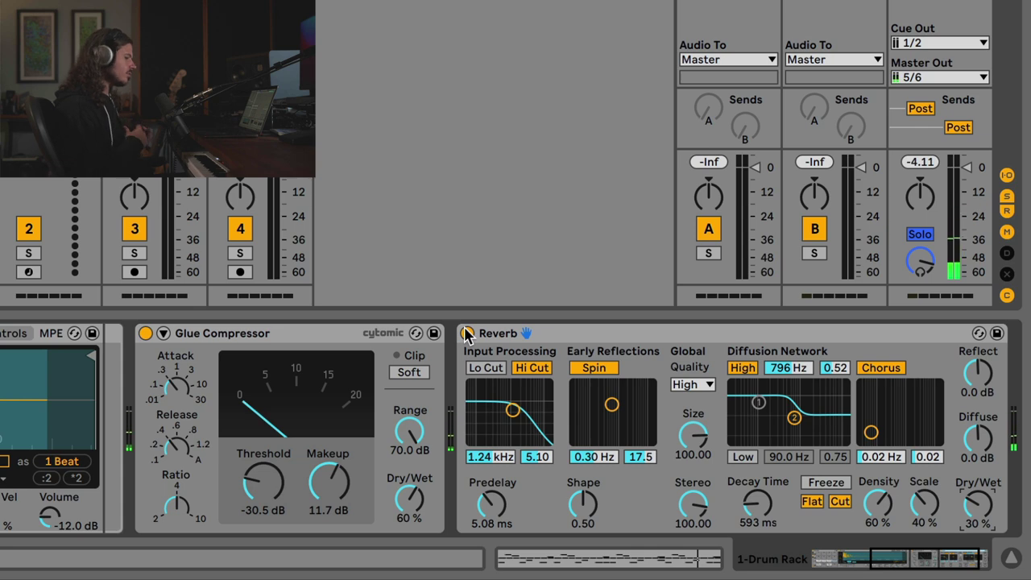
left_click_drag(693, 435, 685, 509)
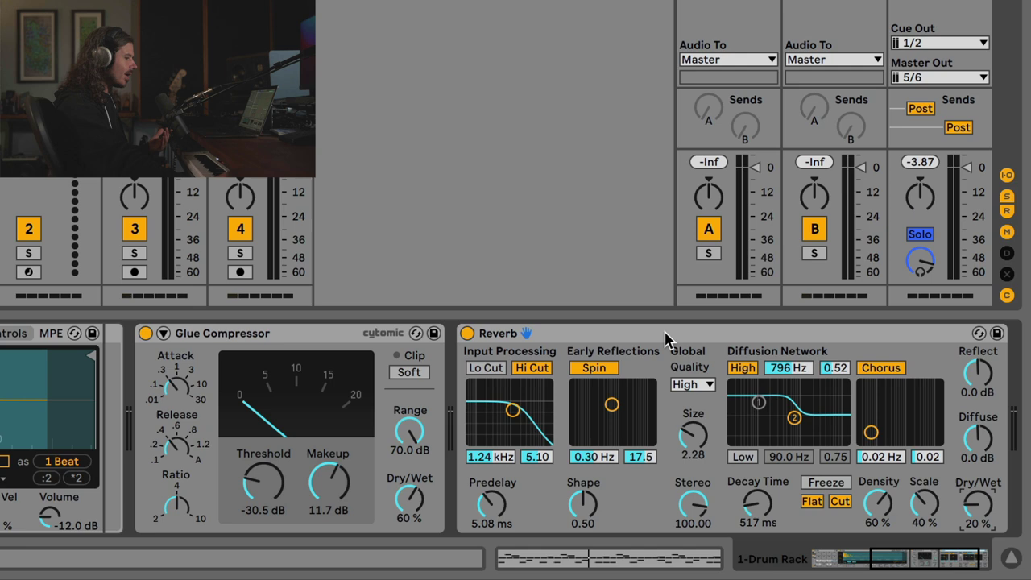
Move the Reverb ahead of the Glue Compressor, turn on its Lo Cut, and set Dry/Wet to 15% and Shape to 0.23
left_click_drag(665, 338, 136, 352)
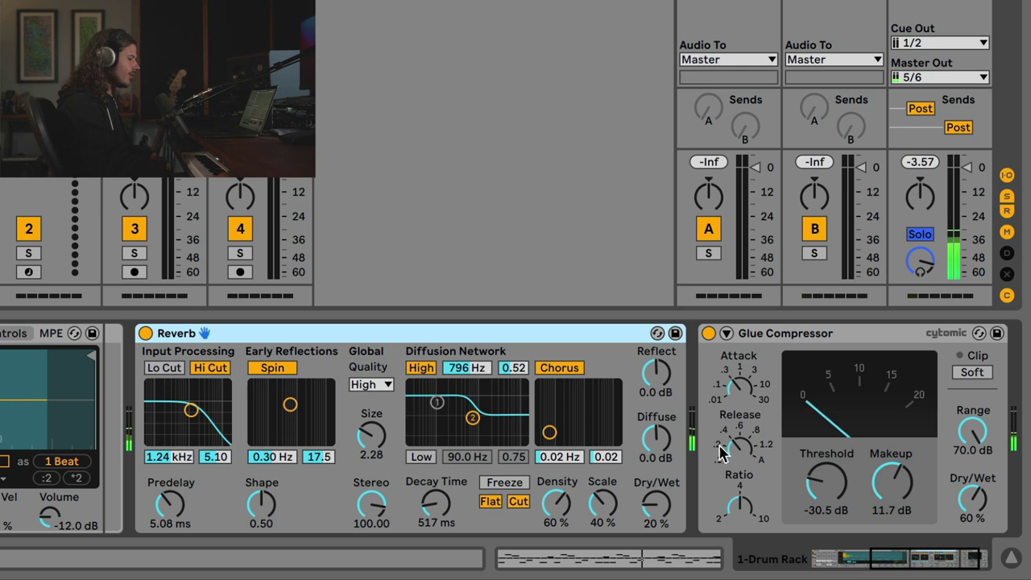
left_click_drag(648, 518, 649, 552)
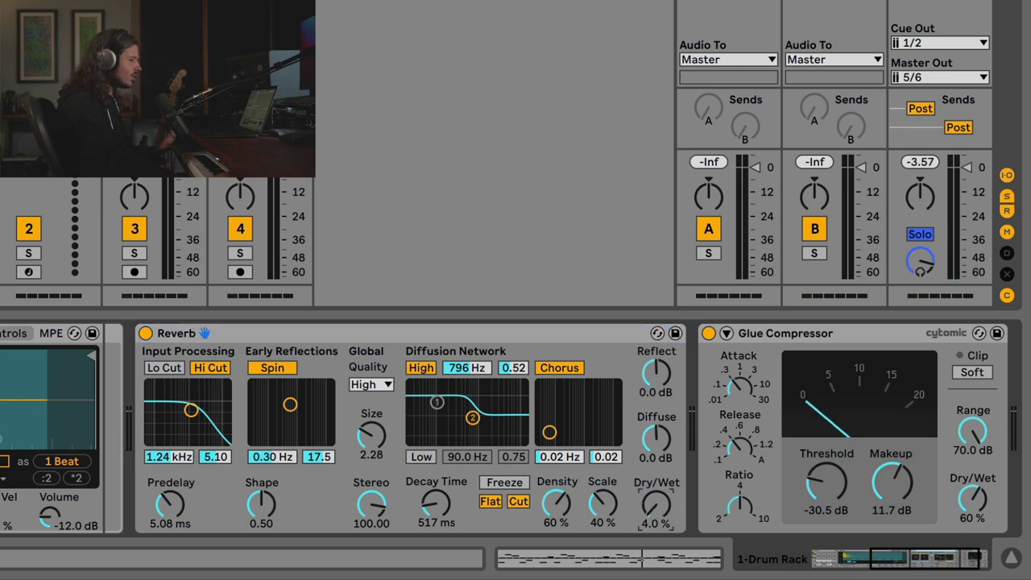
left_click_drag(649, 552, 648, 564)
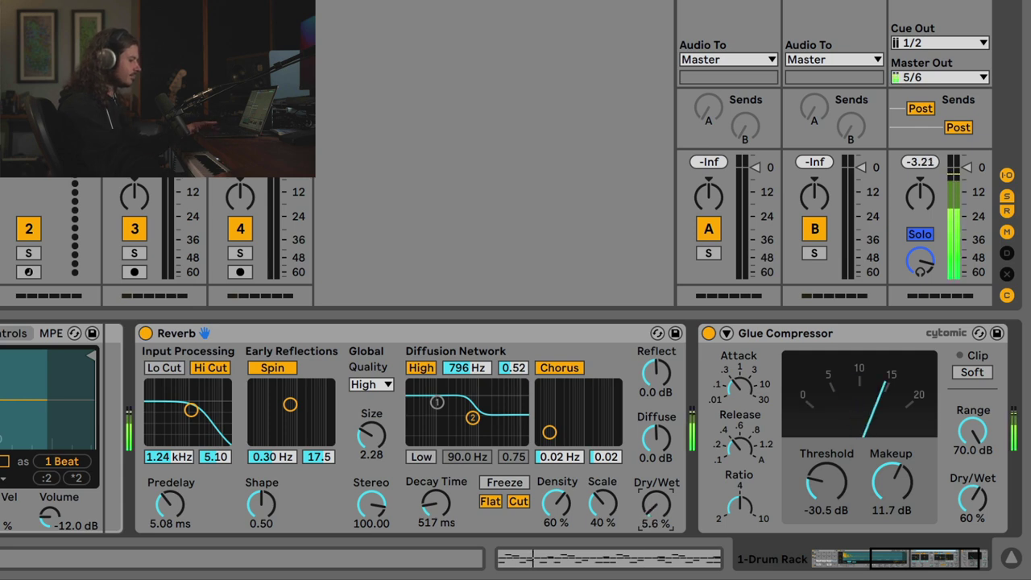
left_click_drag(649, 564, 649, 559)
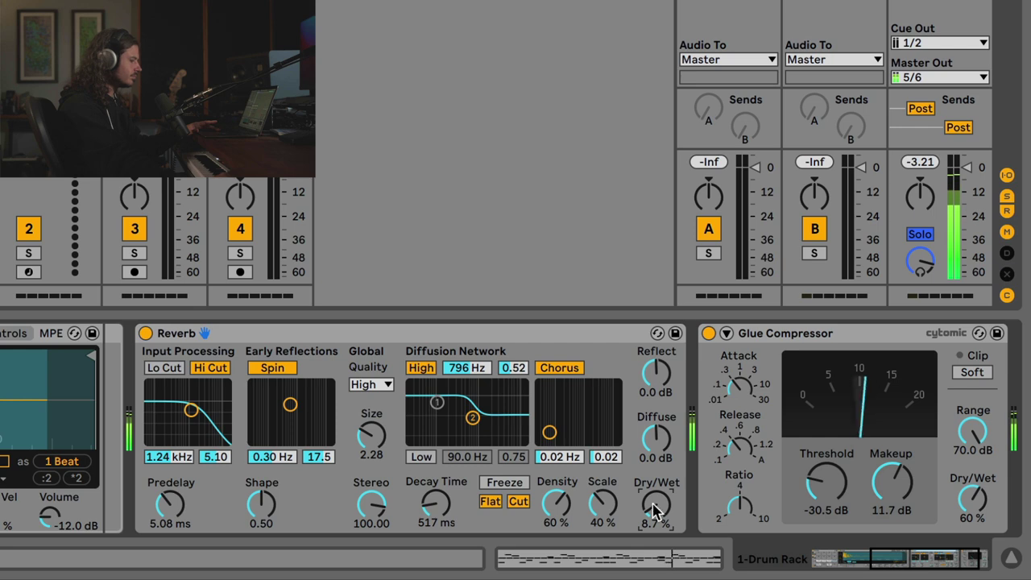
left_click(165, 368)
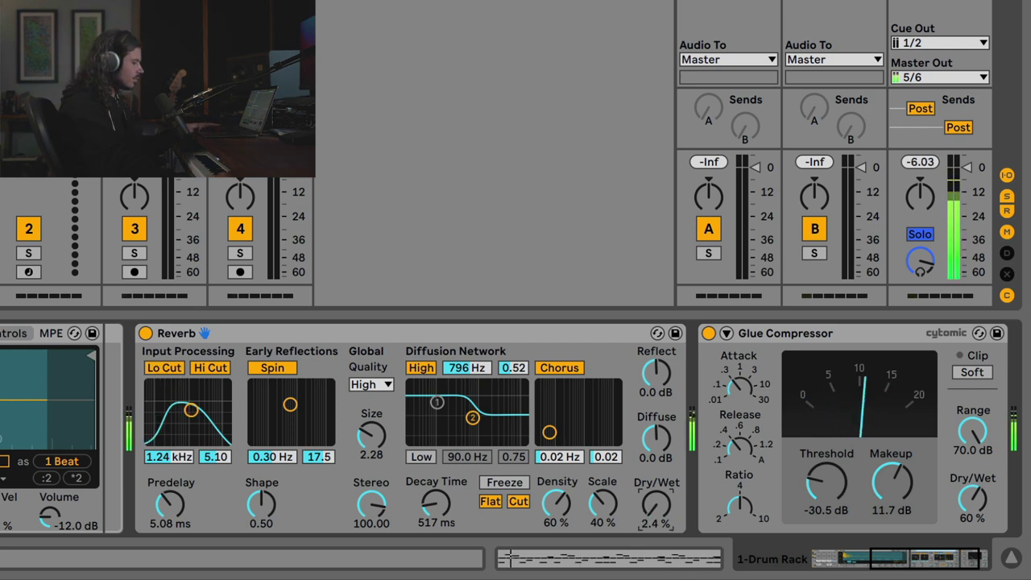
mouse_move(657, 505)
left_mouse_down()
mouse_move(656, 492)
mouse_move(657, 532)
mouse_move(658, 493)
left_mouse_up()
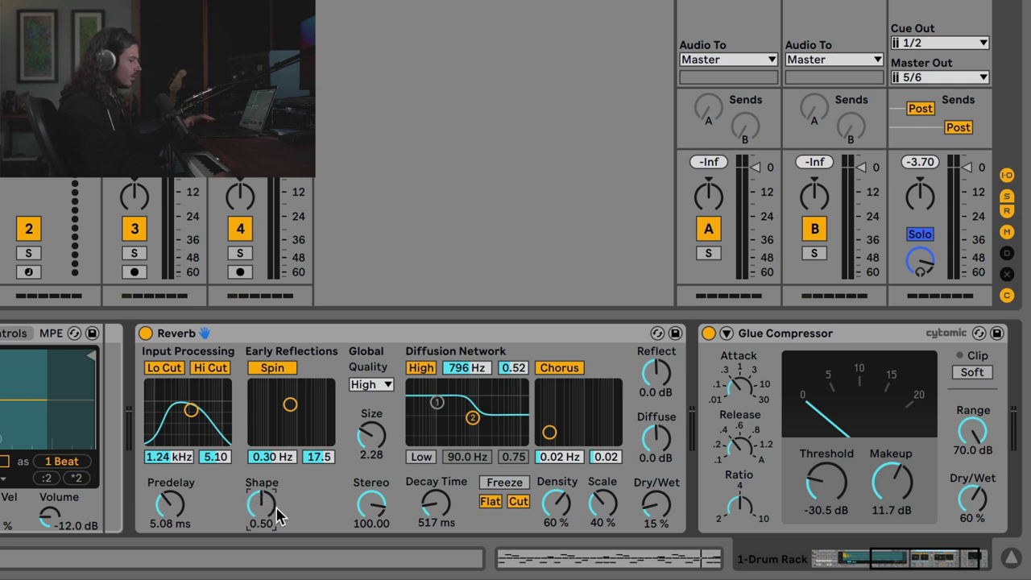
left_click_drag(266, 507, 266, 545)
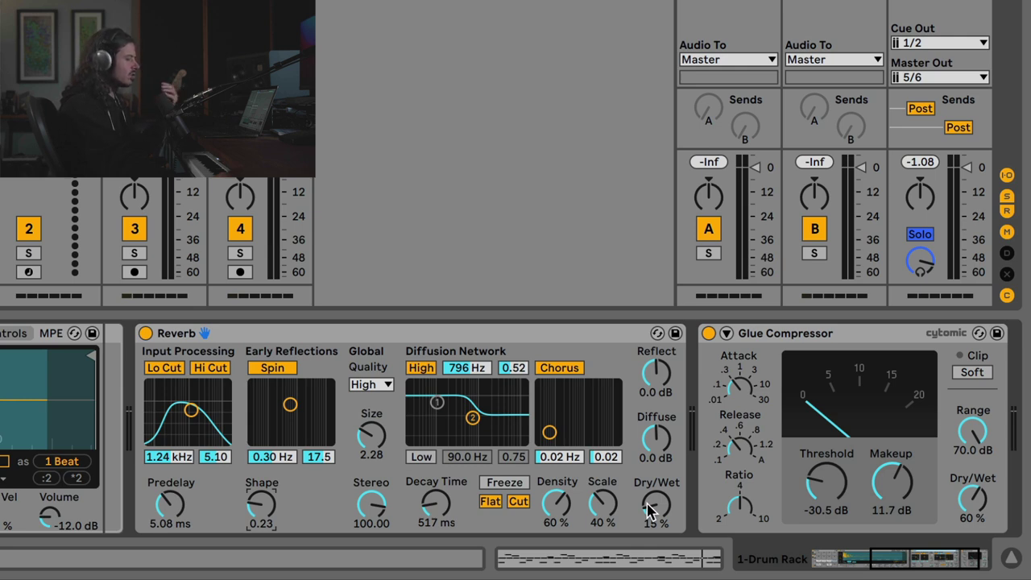
Bypass and re-enable the Reverb several times to compare the drum loop with and without it
left_click(145, 333)
left_click(145, 333)
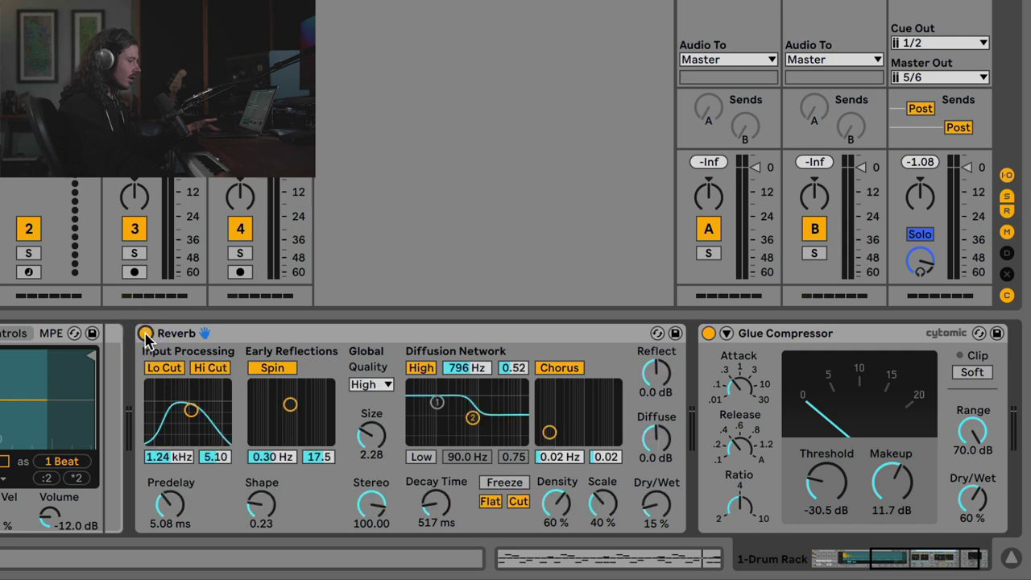
left_click(145, 333)
left_click(145, 333)
left_click(145, 333)
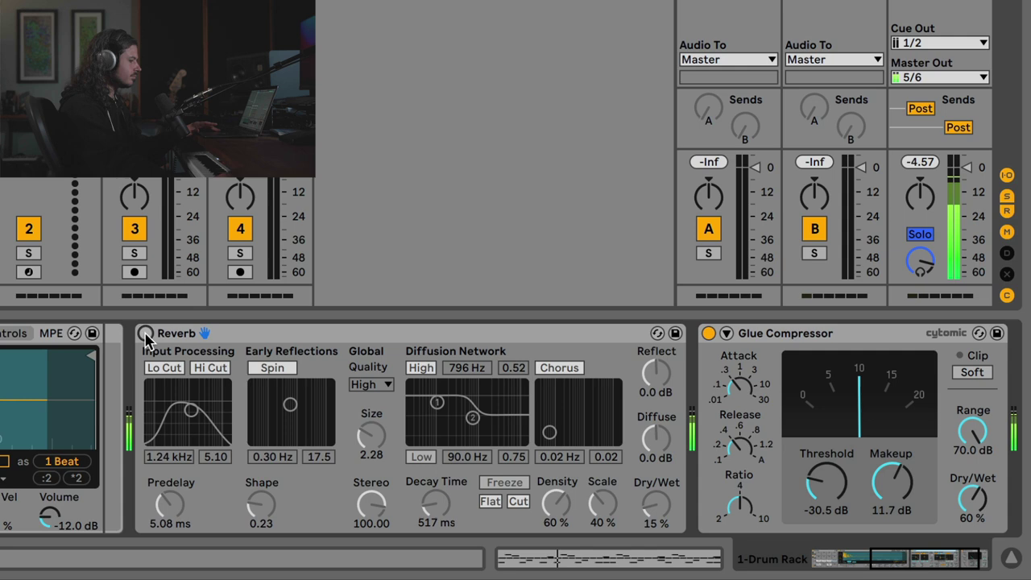
left_click(145, 333)
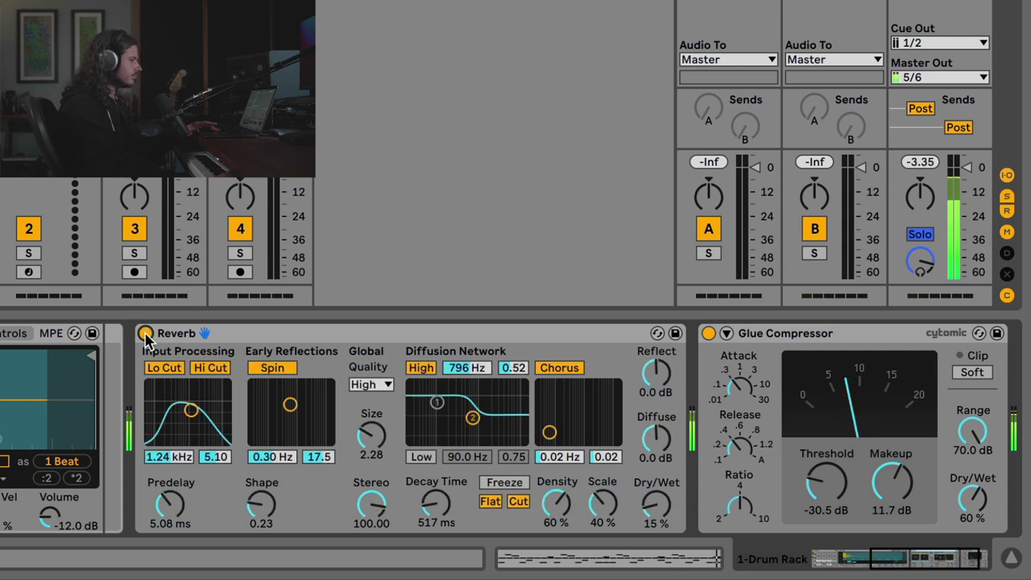
left_click(145, 332)
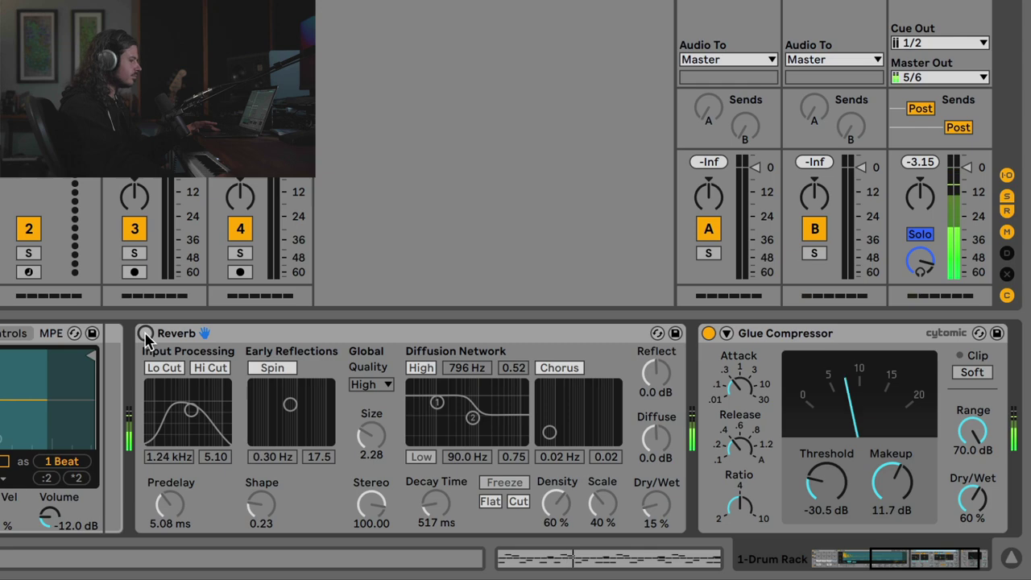
left_click(145, 333)
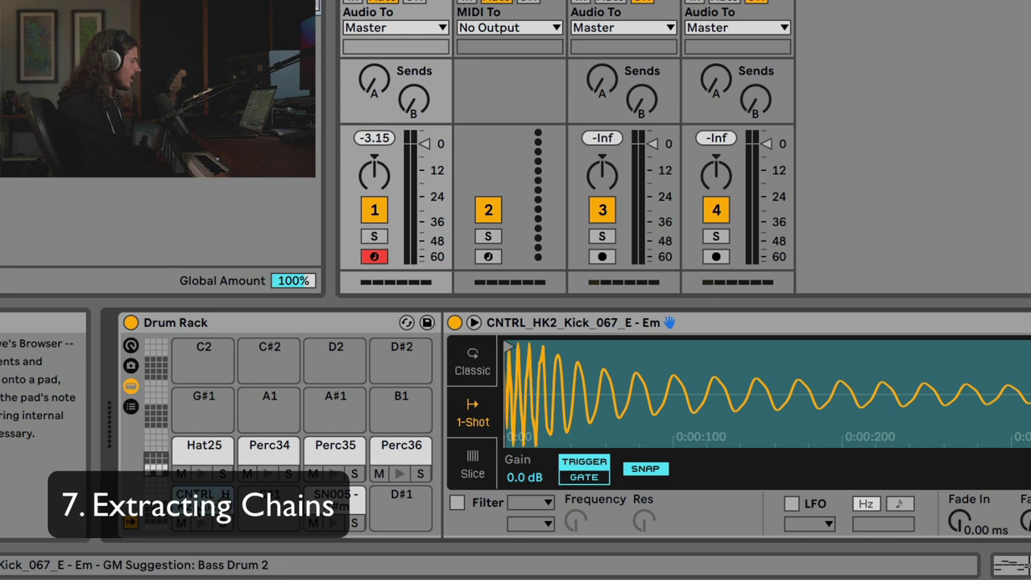
Show the Drum Rack's chain list, extract the kick chain to its own track, and check the chains left in the original rack
left_click(128, 408)
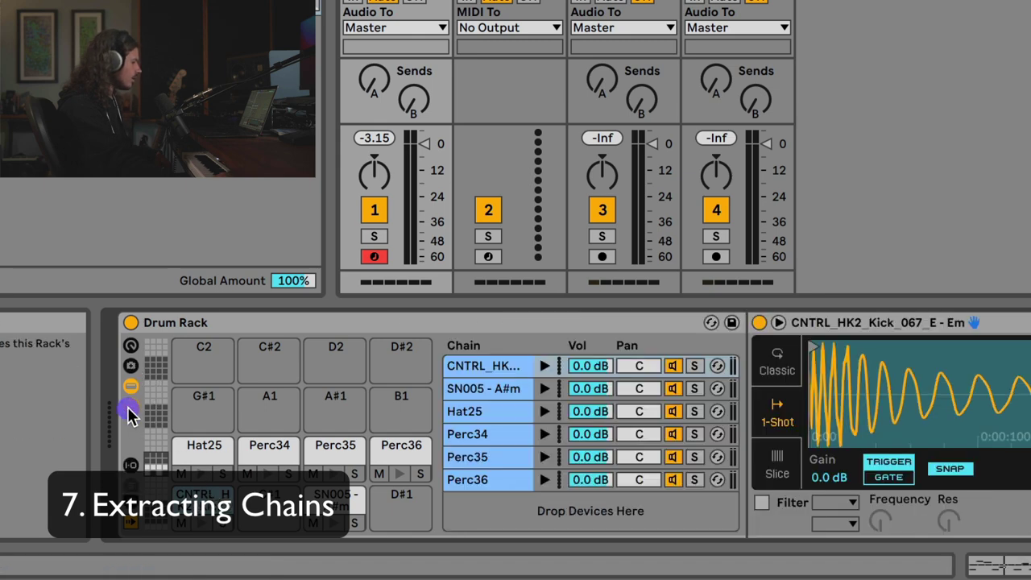
left_click(545, 366)
right_click(476, 368)
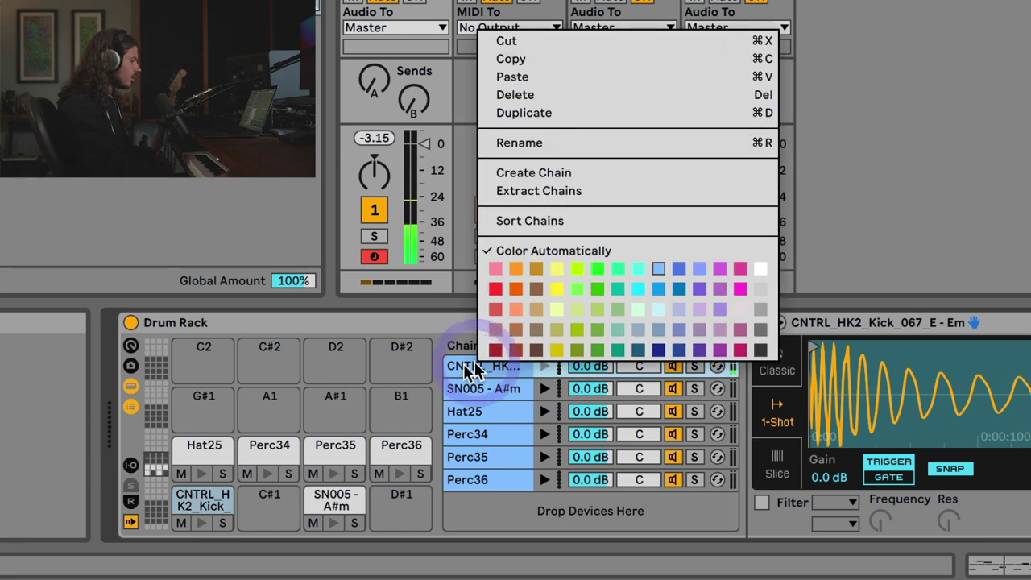
left_click(519, 190)
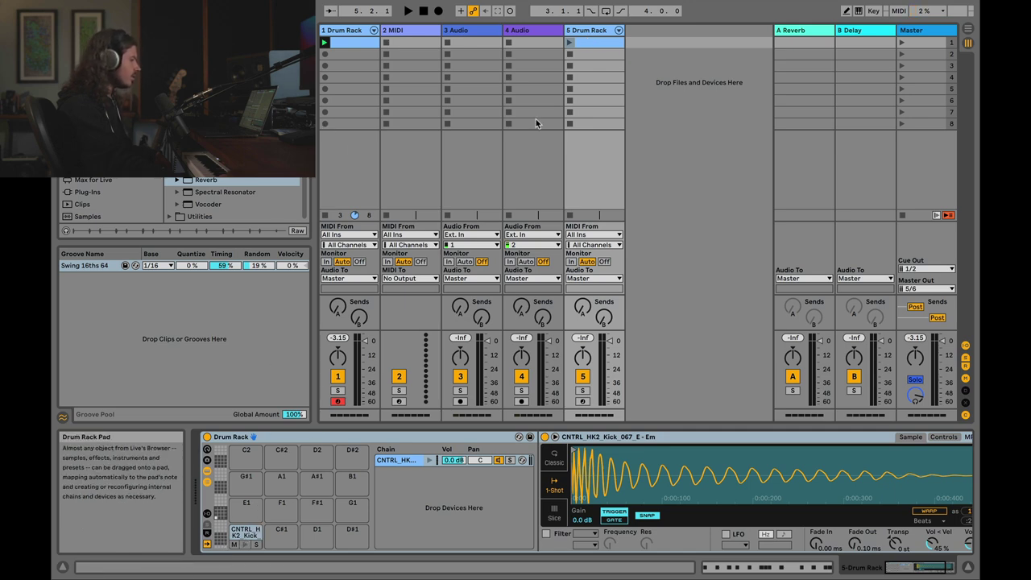
left_click(343, 30)
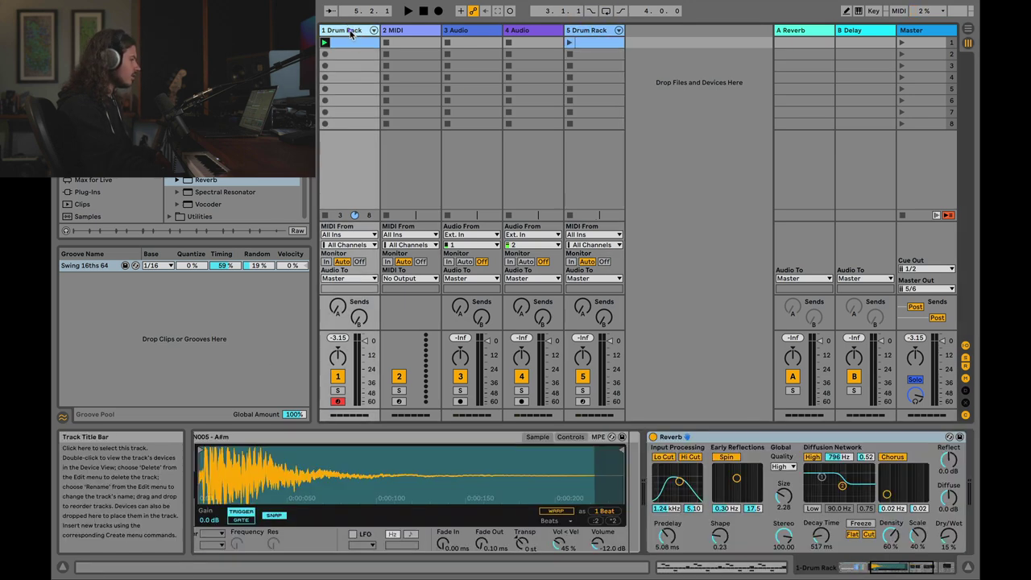
left_click(902, 569)
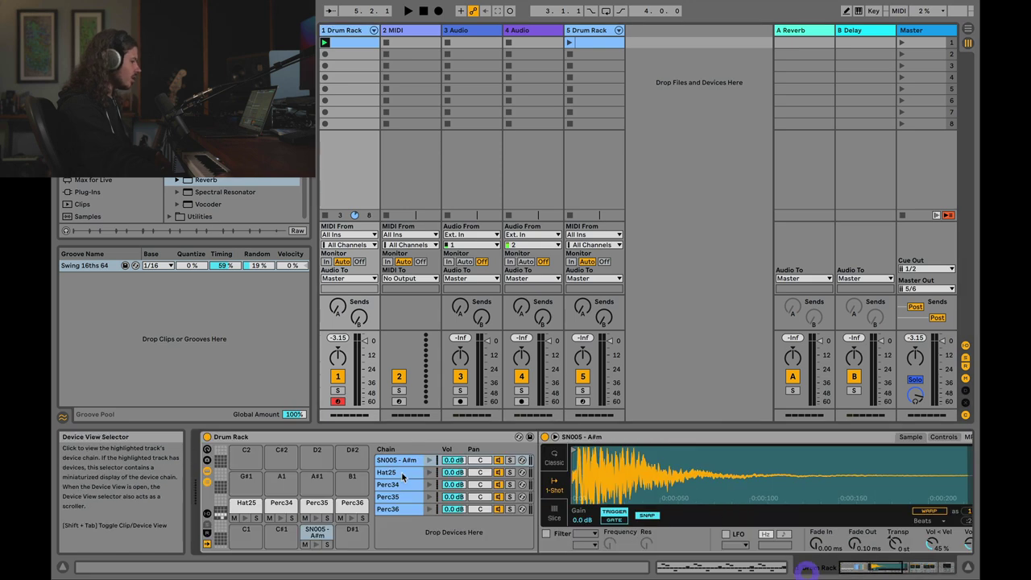
Move the extracted kick track in front of the original Drum Rack track and launch its clip
left_click(589, 30)
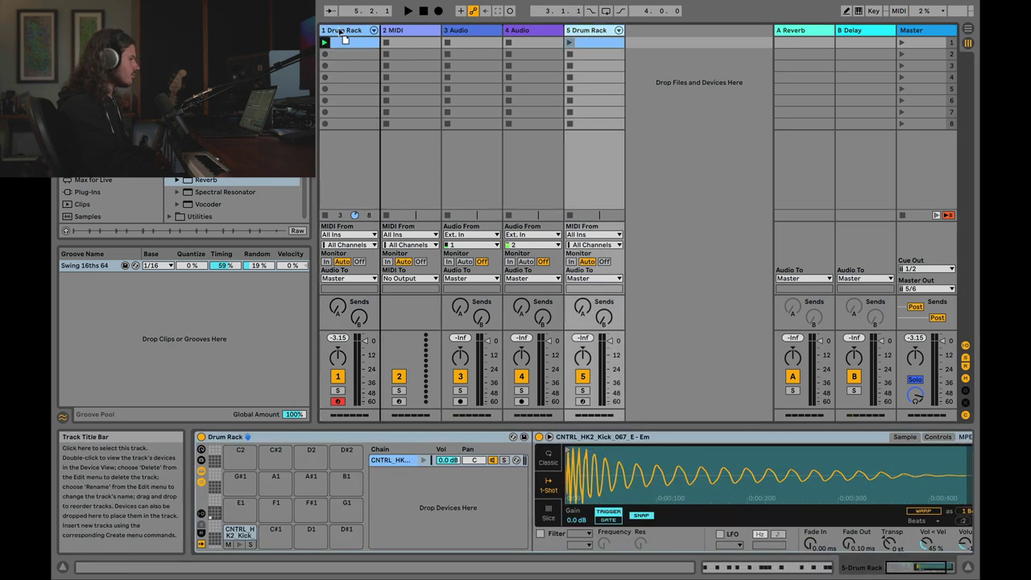
left_click_drag(323, 30, 333, 31)
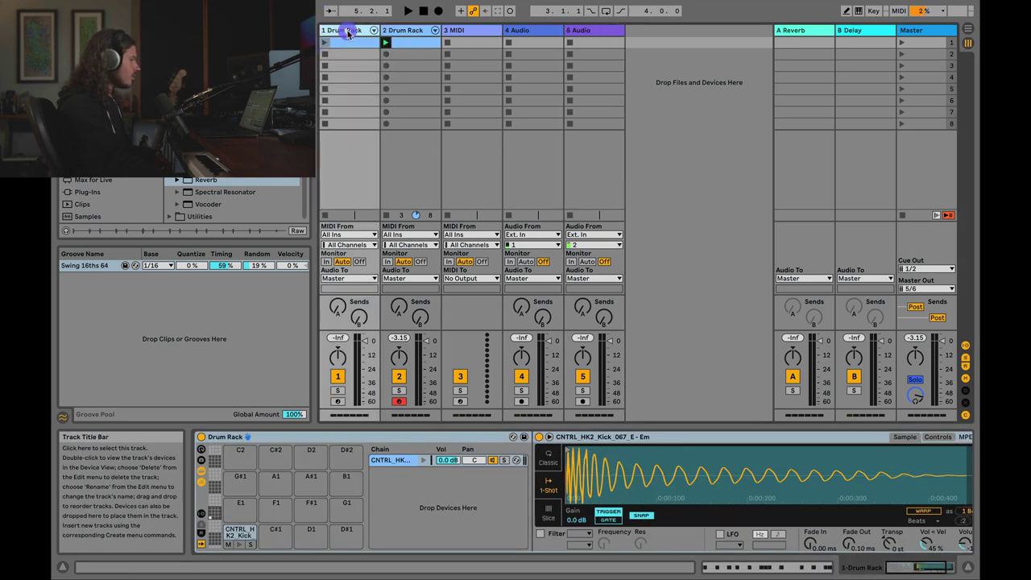
left_click(325, 44)
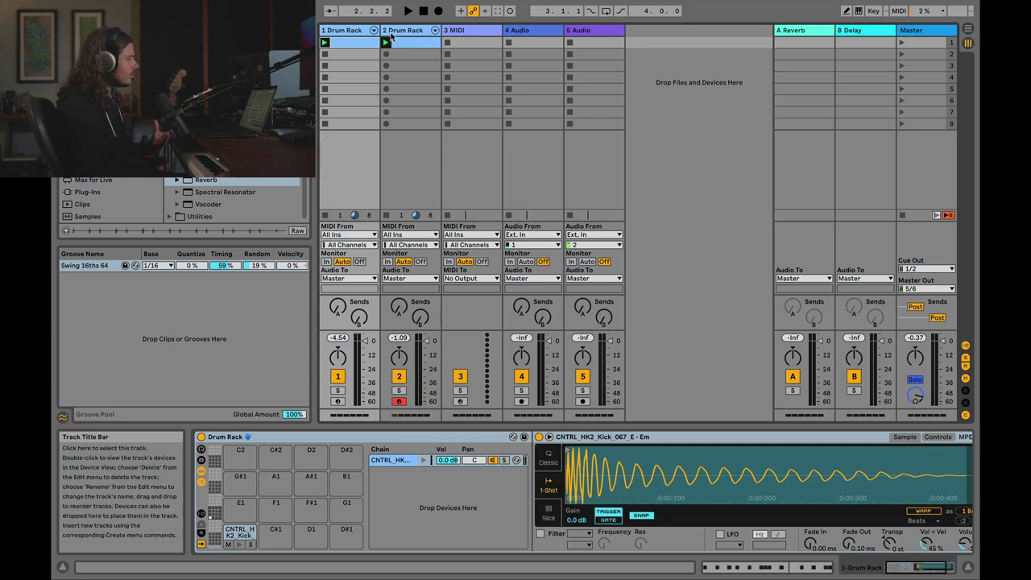
Review the effects on the original Drum Rack track, and group it with the extracted kick track
left_click(403, 30)
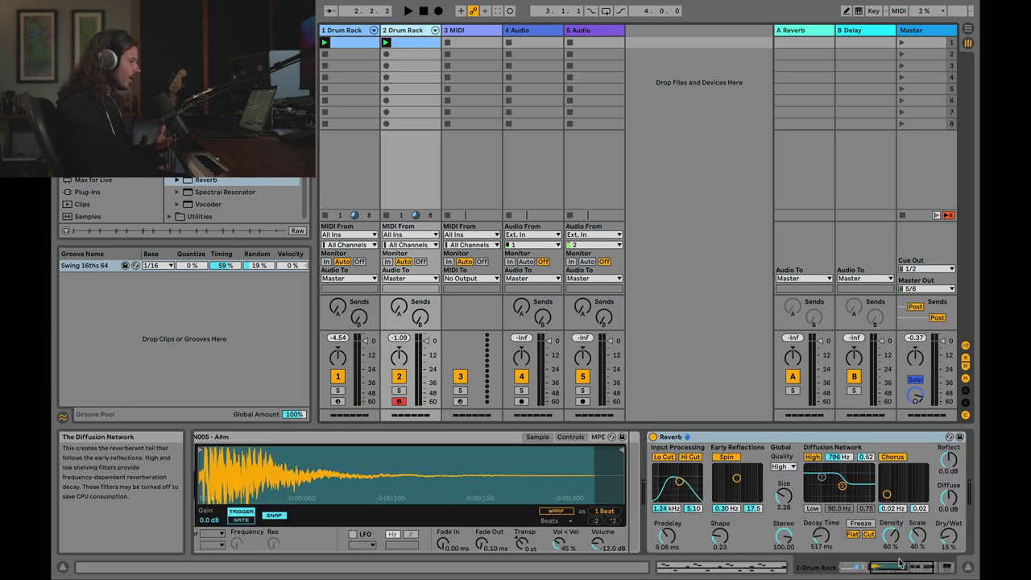
left_click(943, 567)
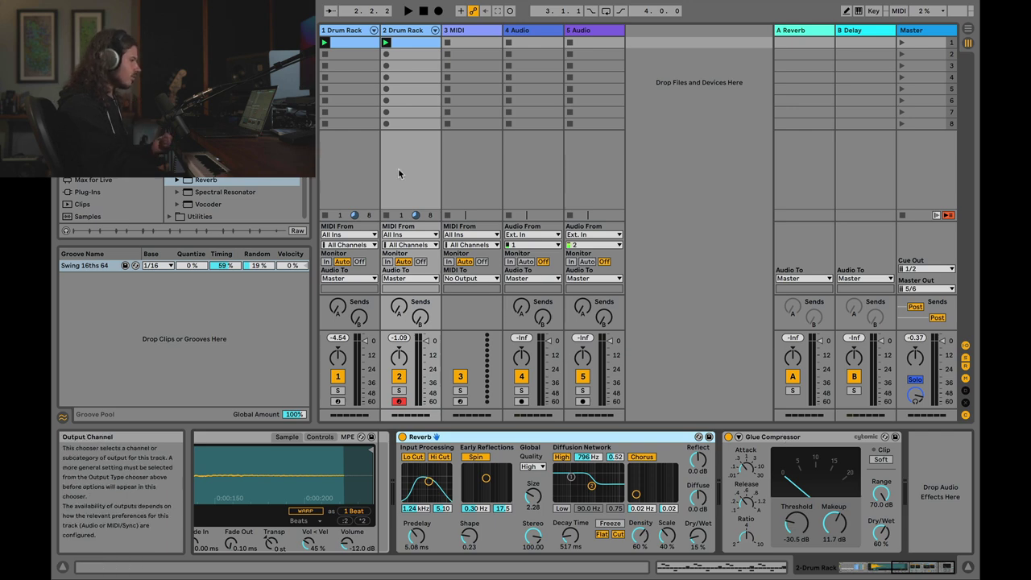
left_click(349, 30)
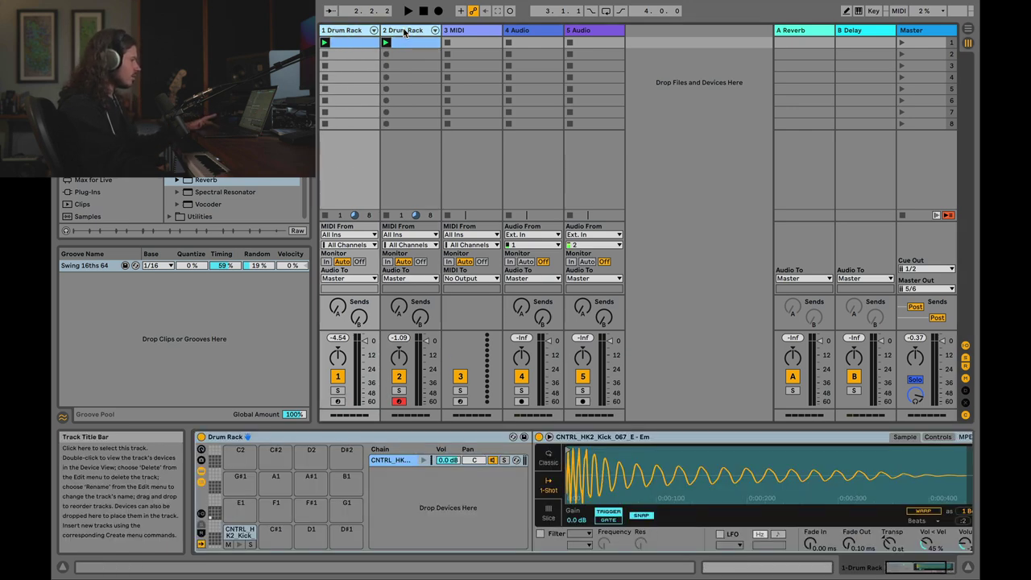
right_click(406, 32)
left_click(452, 143)
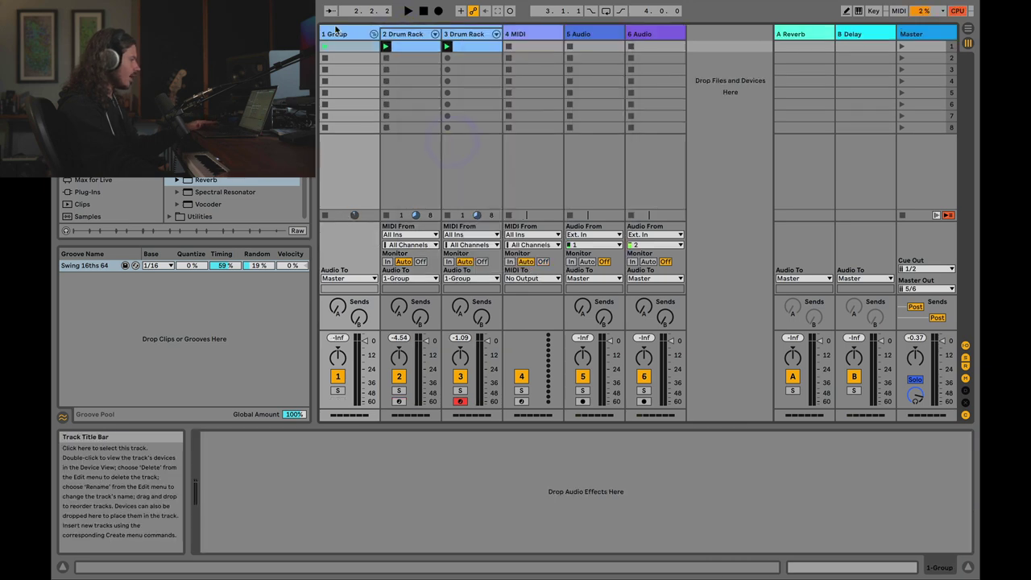
Move the Reverb and Glue Compressor from the original Drum Rack track onto the group track
left_click(448, 34)
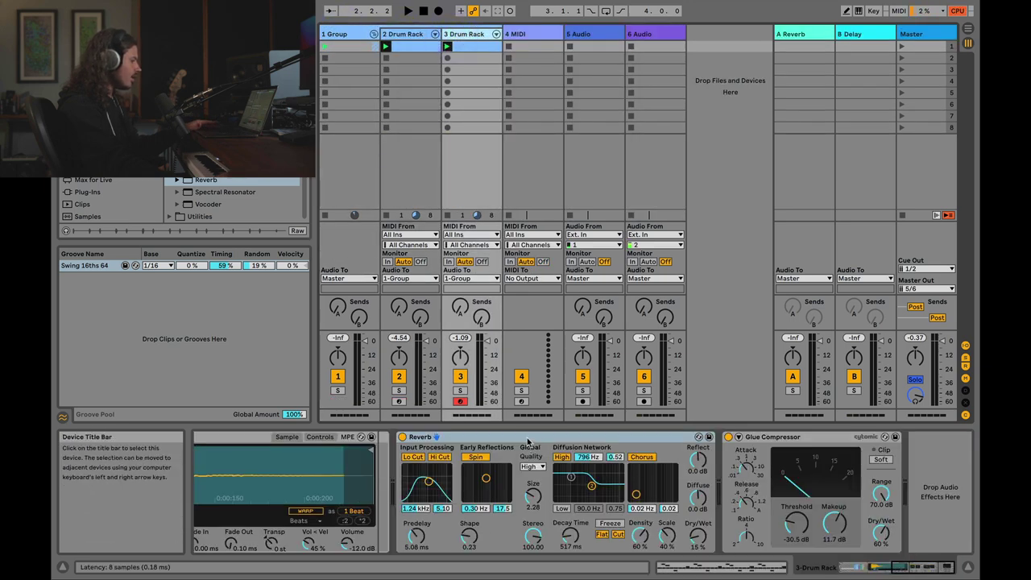
left_click(538, 440)
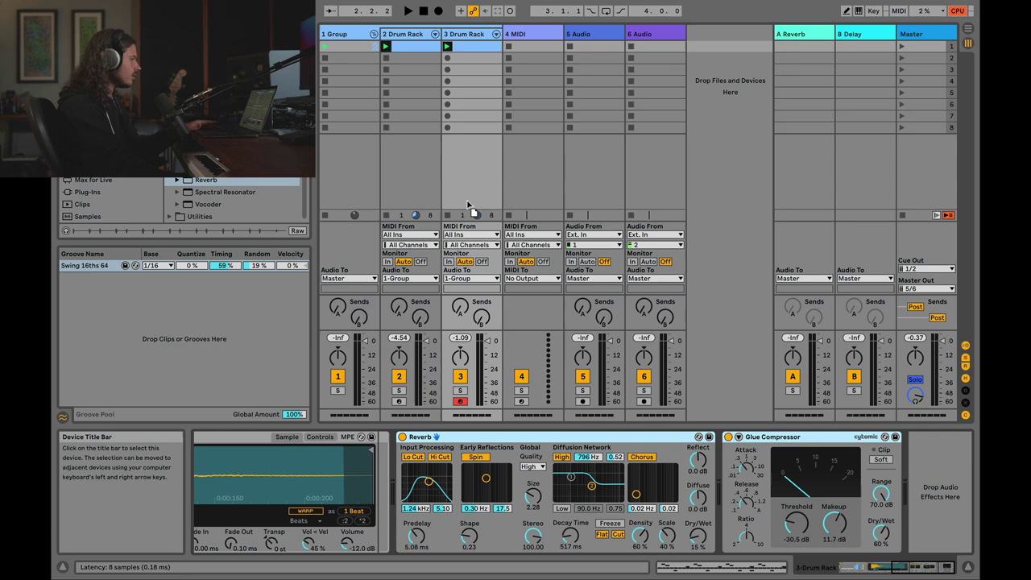
left_click(341, 33)
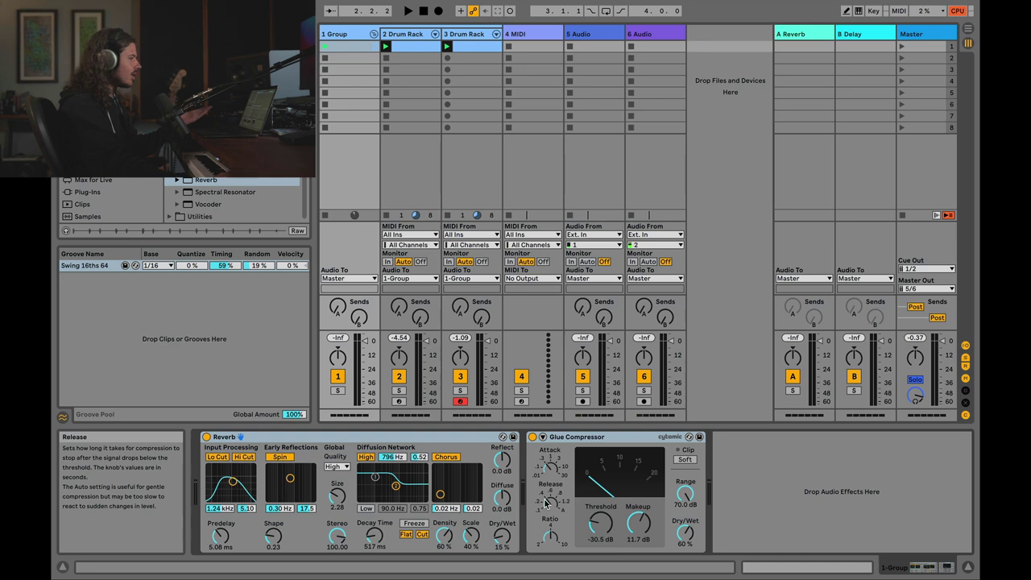
Check the devices left on both Drum Rack tracks and play the loop through the group's effects
left_click(389, 38)
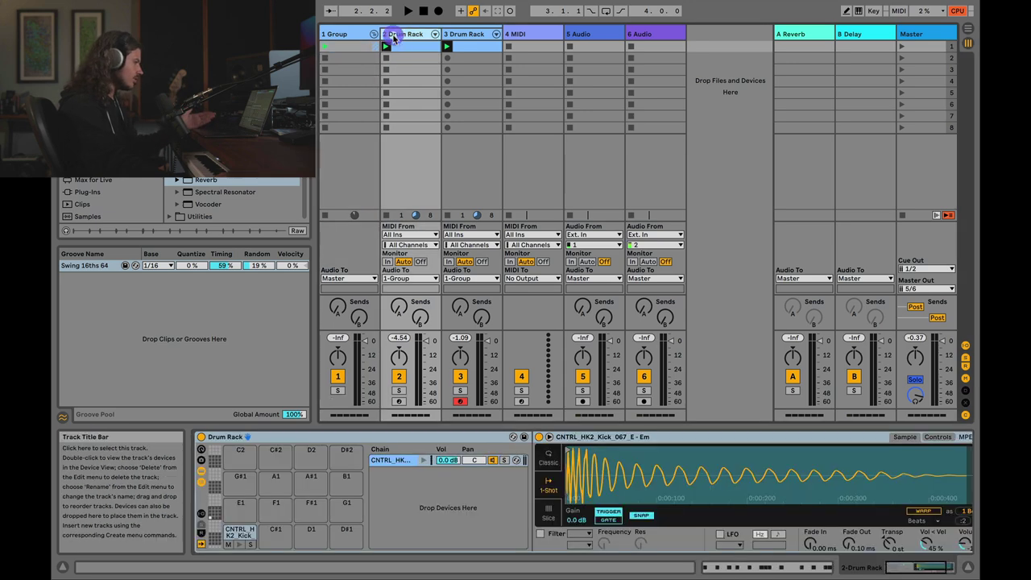
left_click(464, 35)
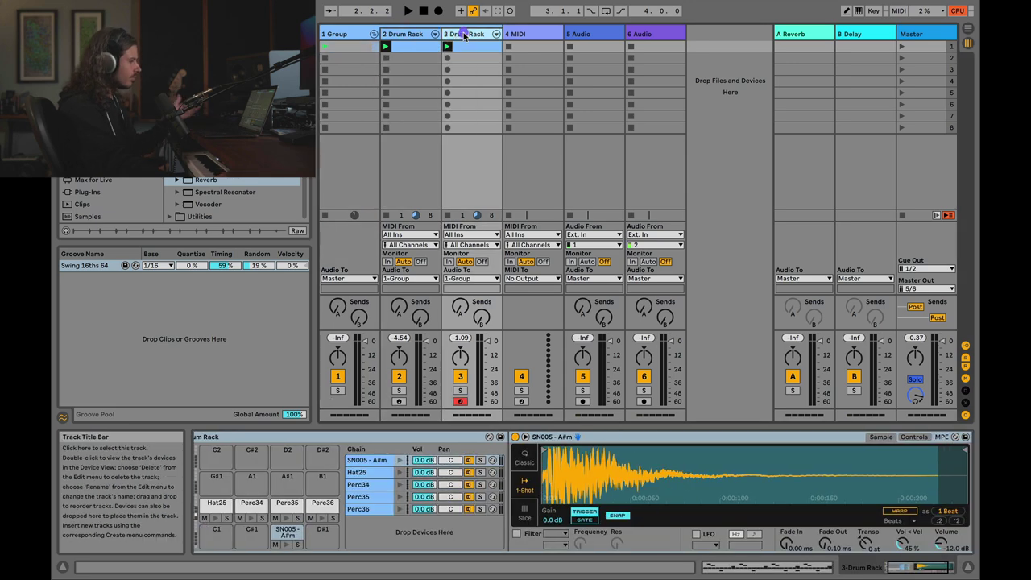
left_click(377, 38)
key("space")
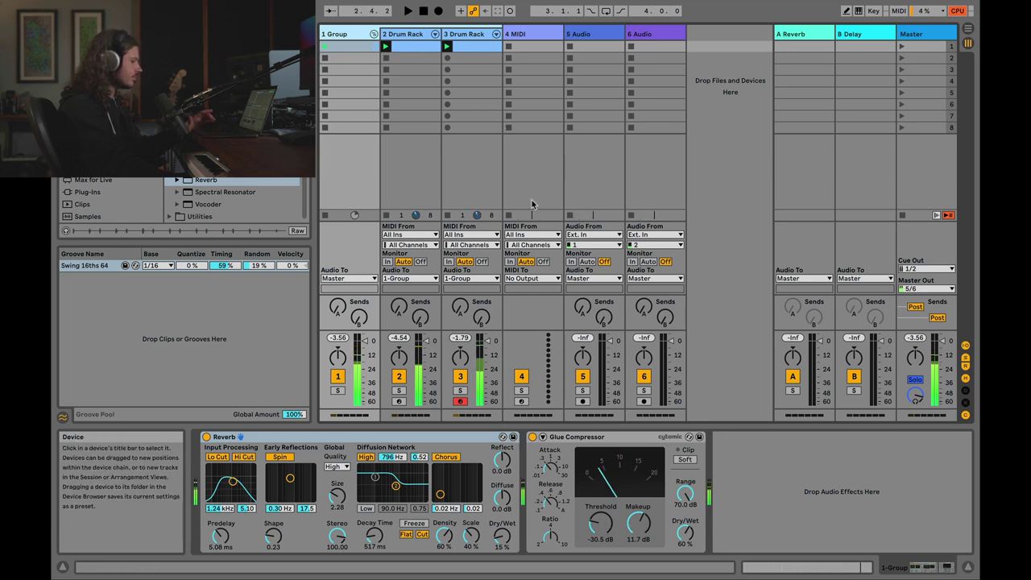
left_click(407, 38)
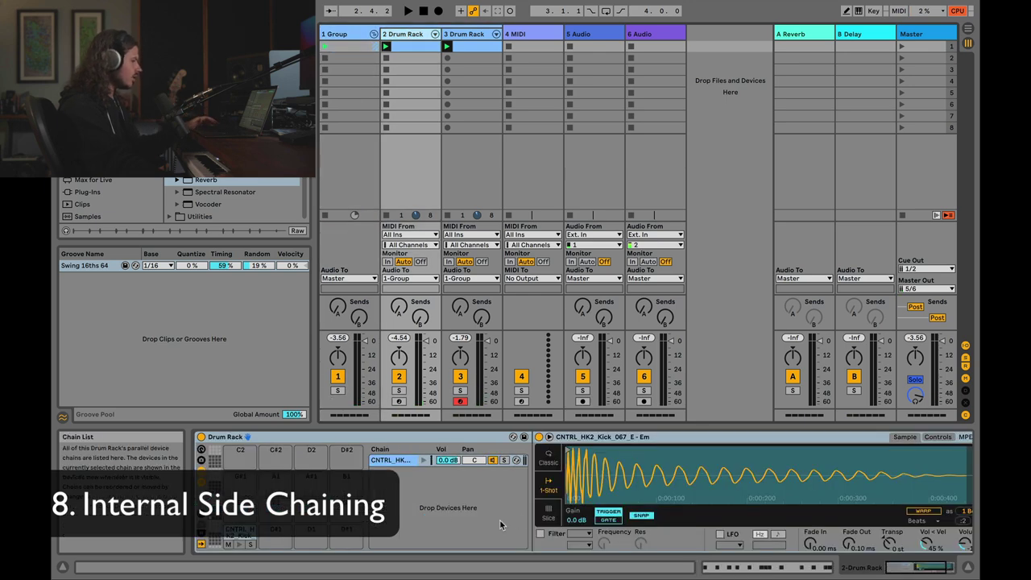
Add a Compressor after the Drum Rack on the original drum track
left_click(461, 35)
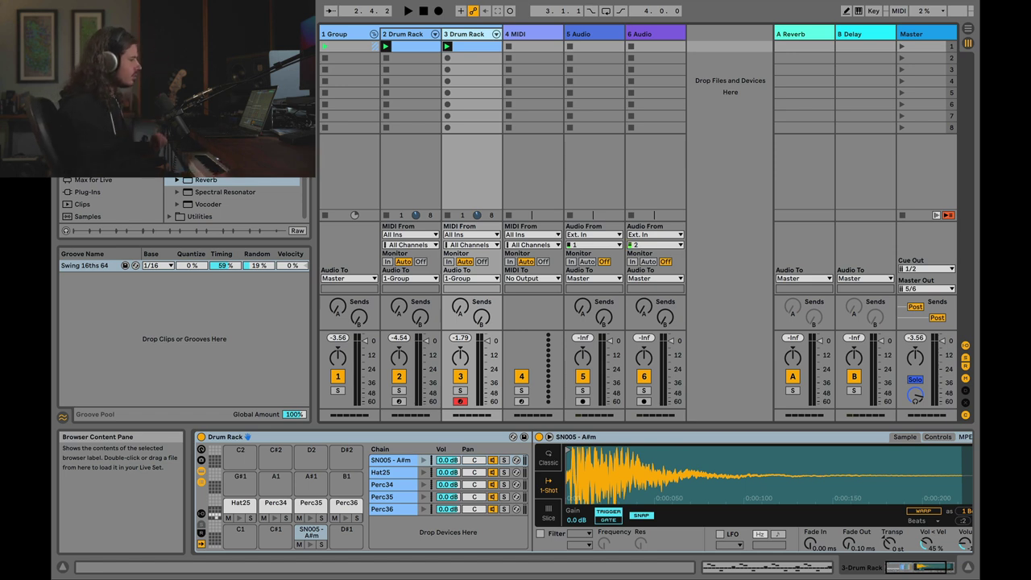
key("Left")
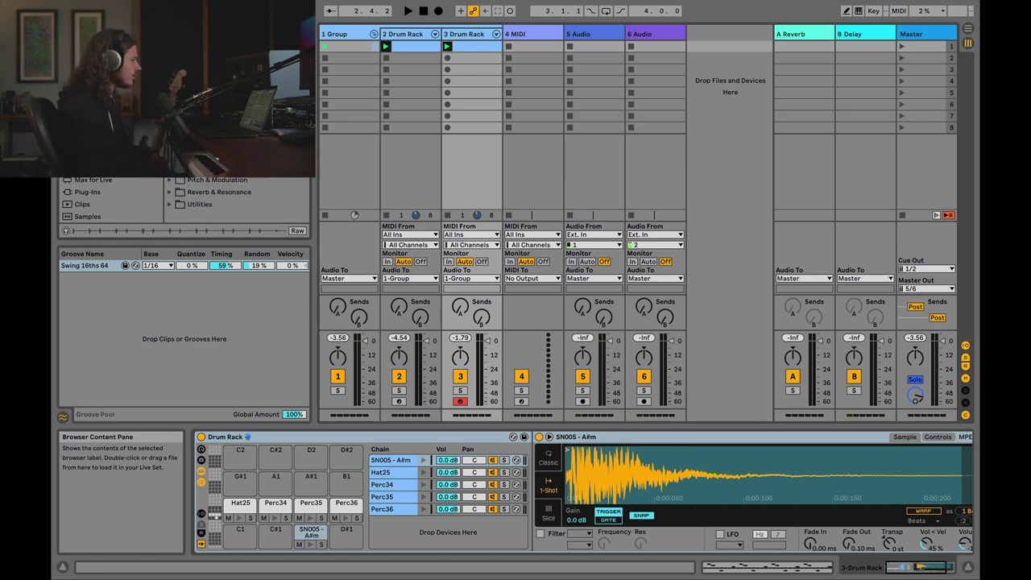
left_click(461, 34)
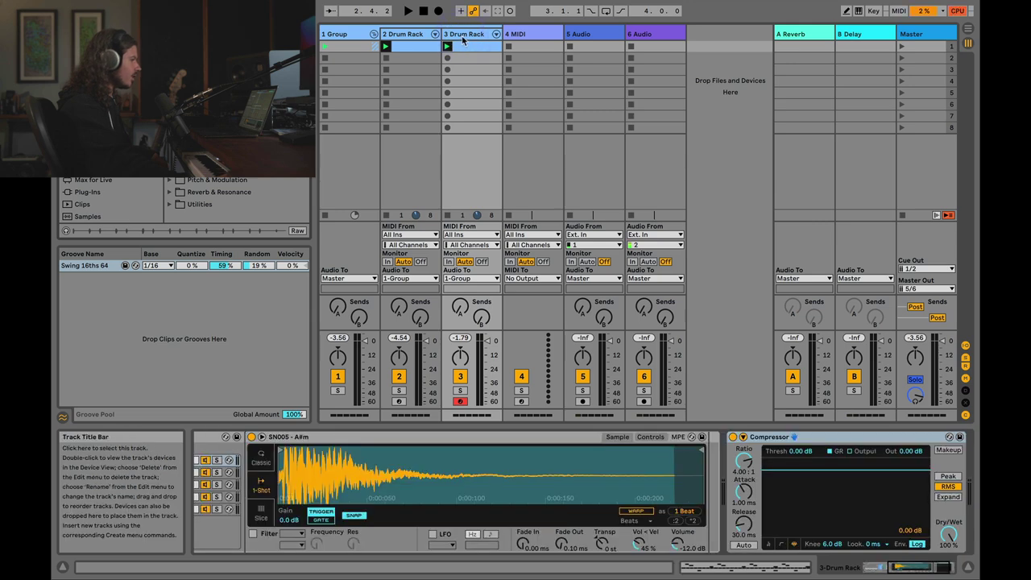
left_click(465, 36)
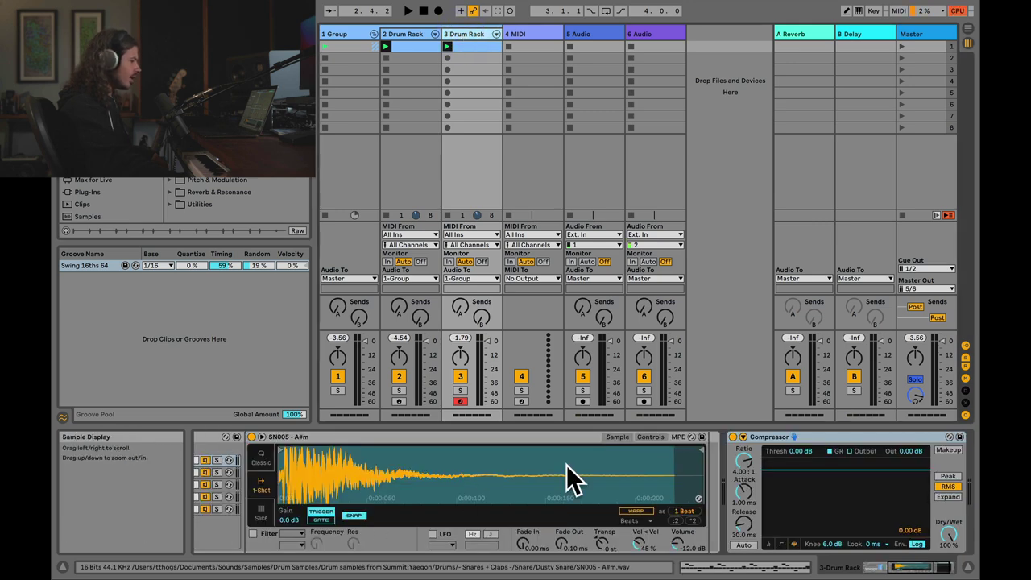
Enable the Compressor's external sidechain and feed it from the extracted kick track, 2-Drum Rack
left_click(743, 436)
left_click(753, 451)
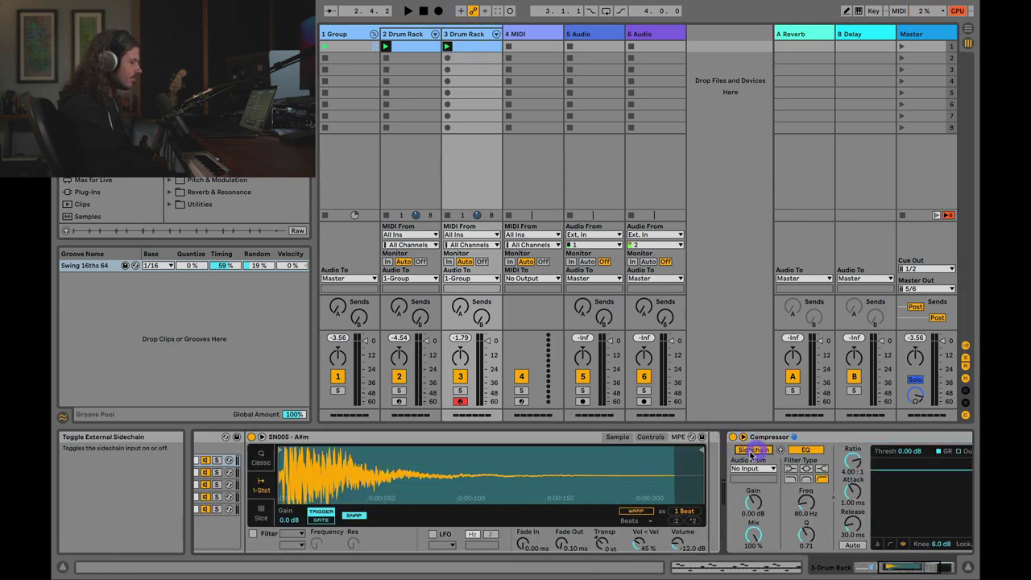
left_click(753, 469)
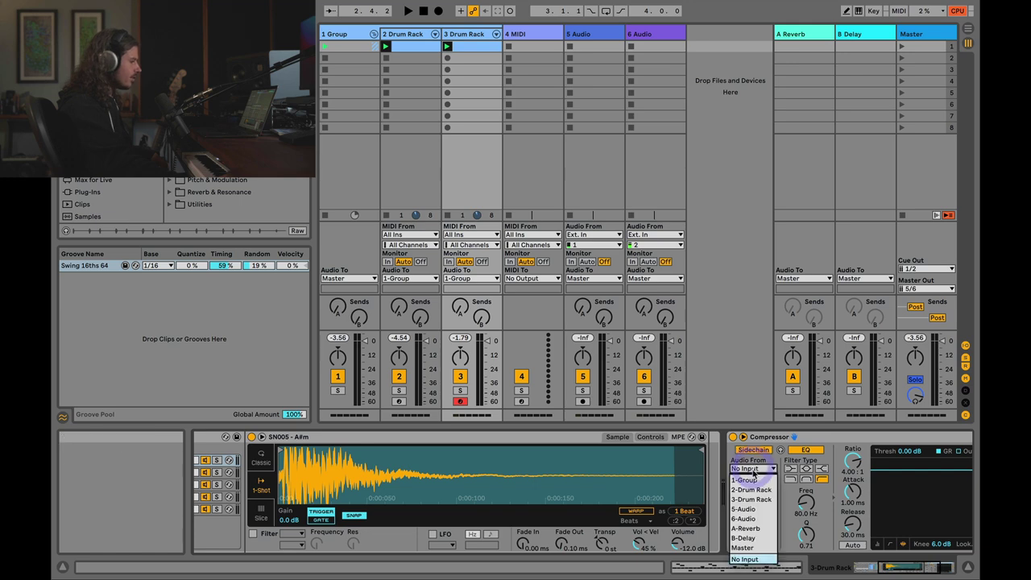
left_click(749, 491)
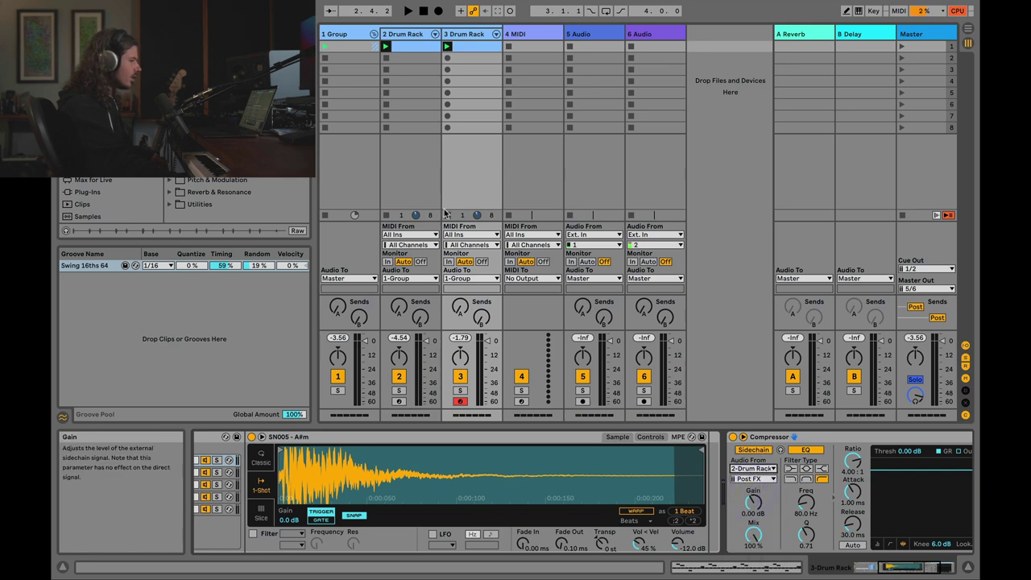
Rename the extracted kick track as Kick
right_click(408, 37)
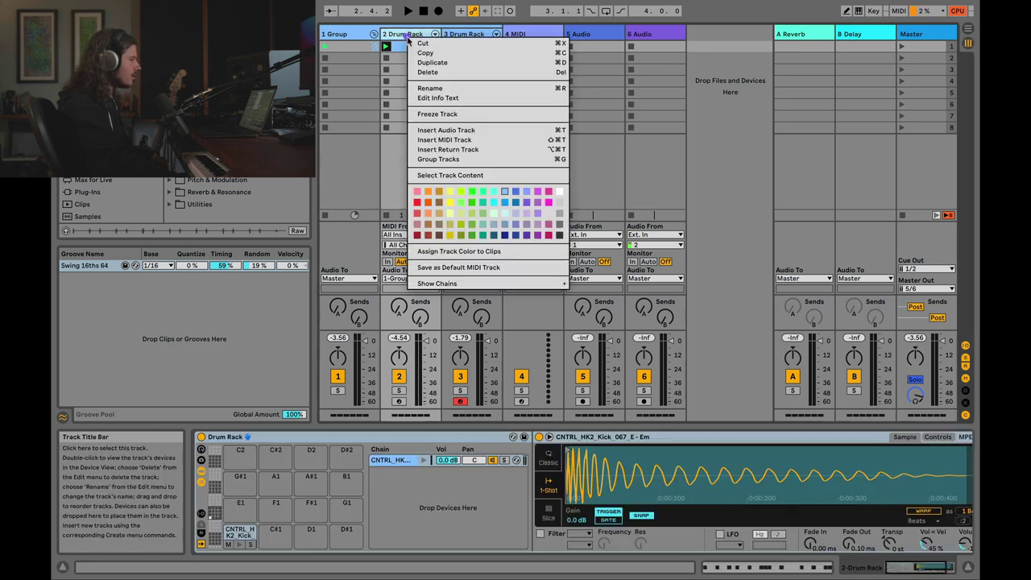
left_click(452, 88)
type("Kic")
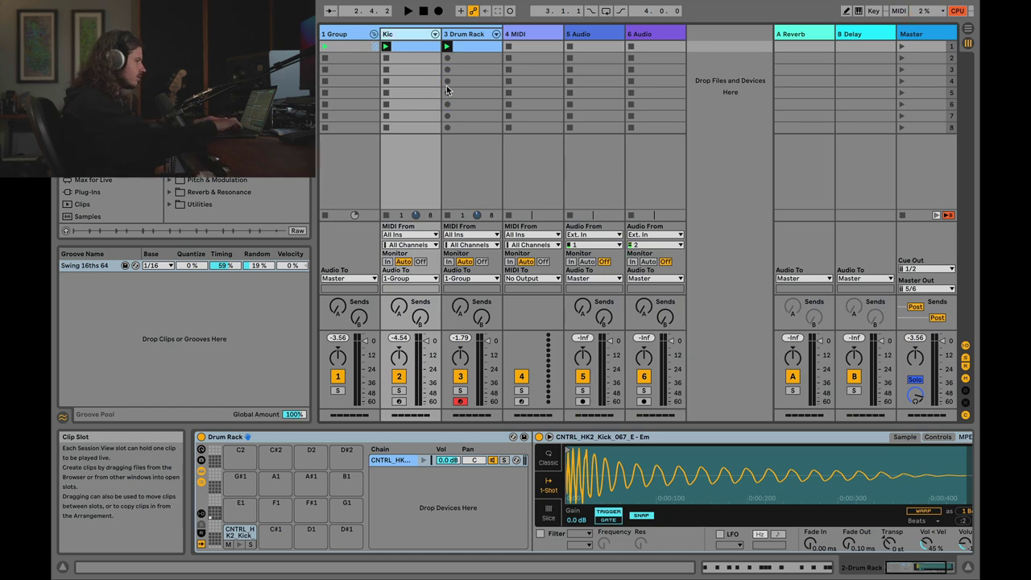
type("k")
key("Return")
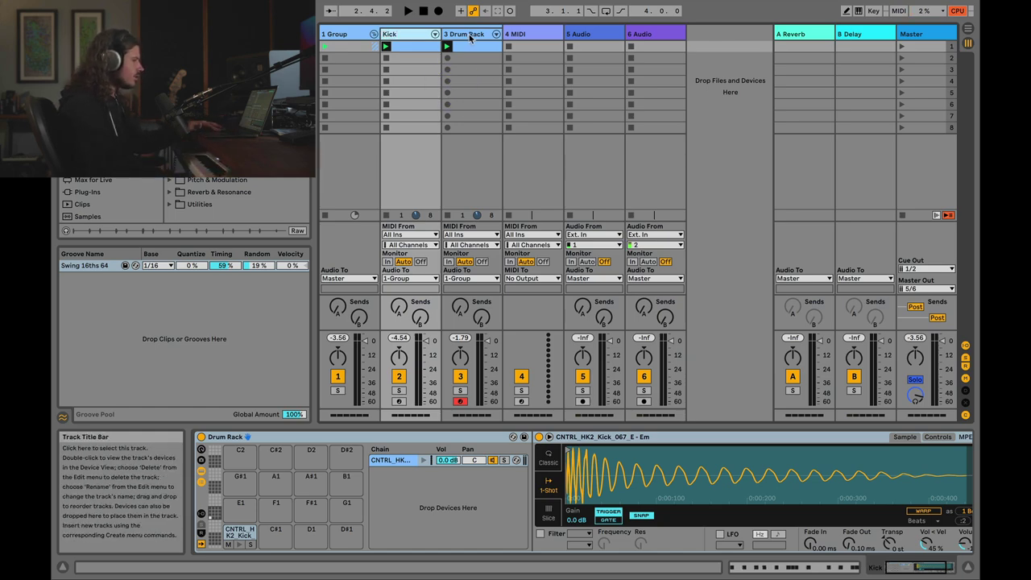
Select Kick as the Compressor's sidechain source on the original drum track, and set the ratio to inf:1 and attack to 0.01 ms
left_click(471, 38)
left_click(650, 469)
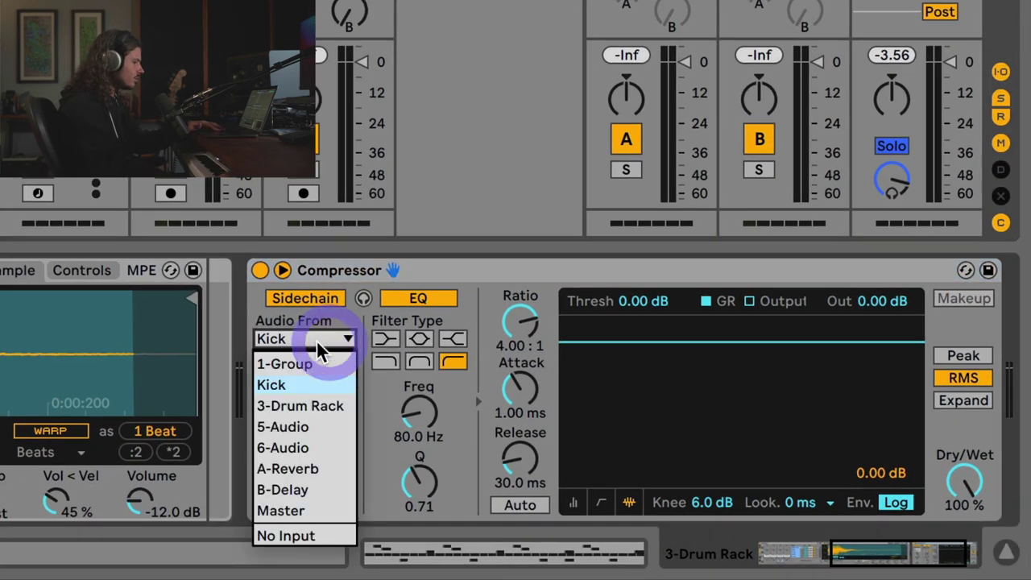
left_click(316, 382)
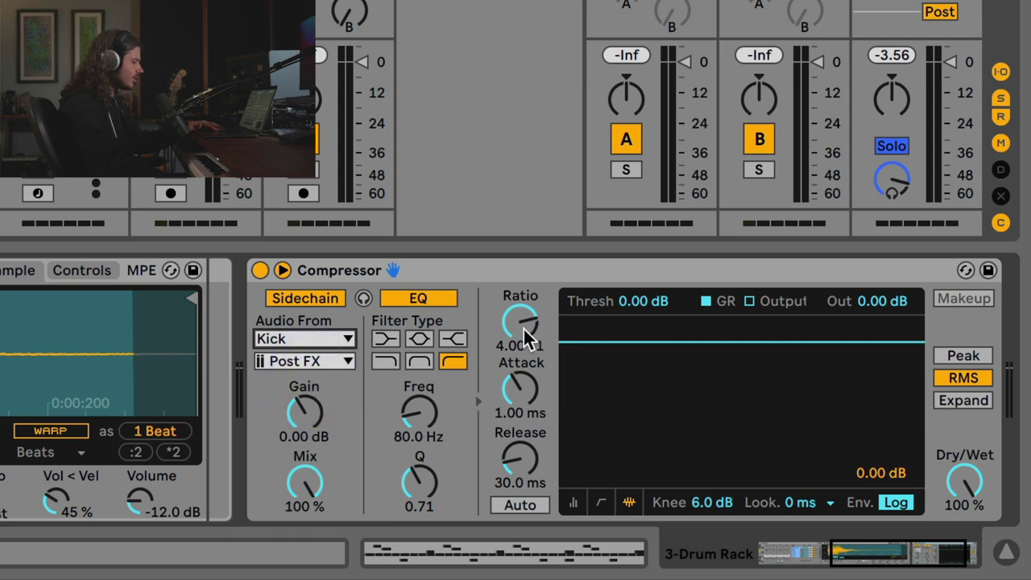
left_click_drag(522, 343, 526, 283)
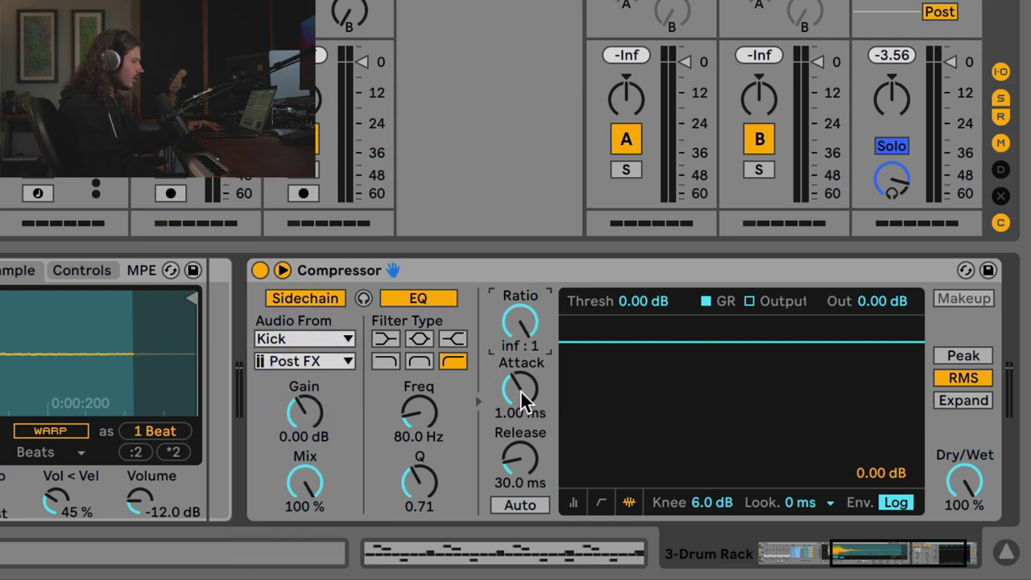
left_click_drag(522, 400, 524, 435)
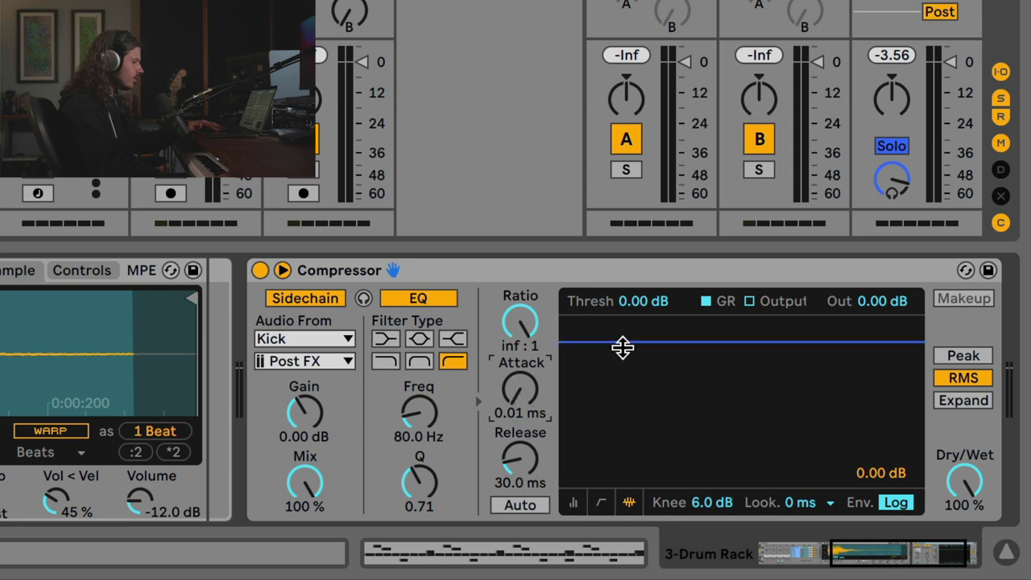
Lower the Compressor's threshold to -20.6 dB while the loop plays, and switch its detection to Peak
key("space")
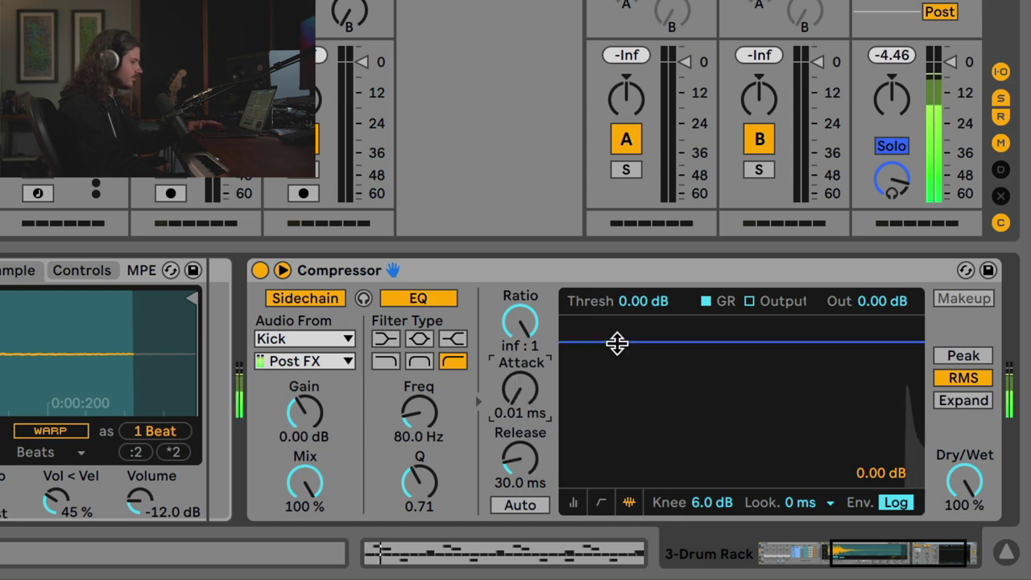
left_click_drag(617, 341, 618, 428)
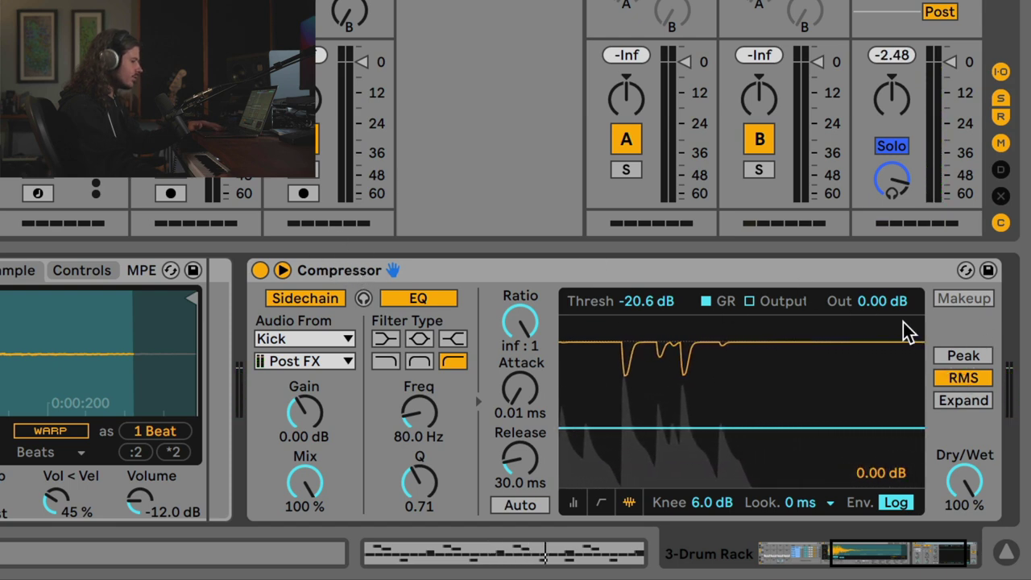
left_click(944, 354)
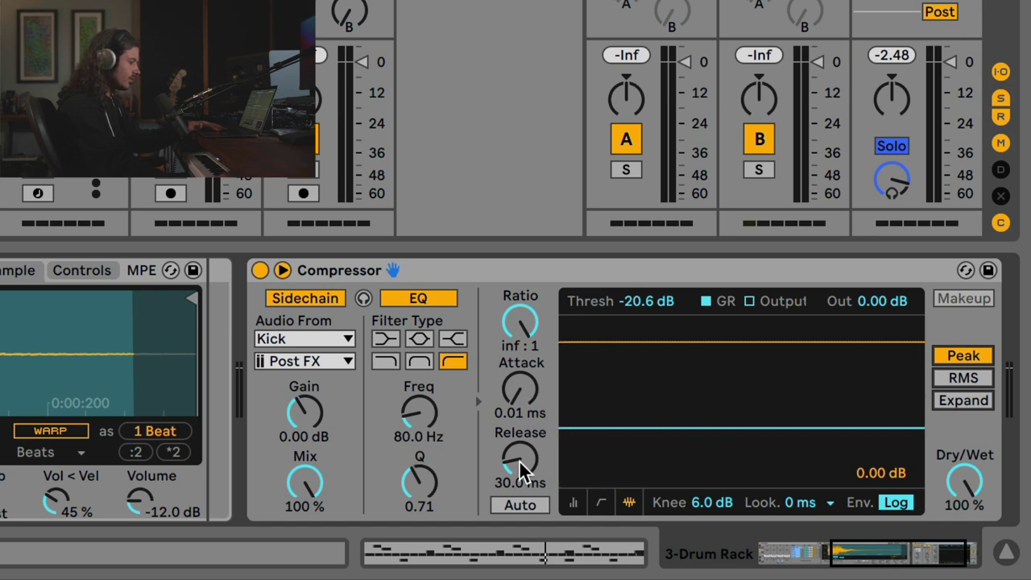
Set the Compressor's release to 146 ms, and raise its output to 4.95 dB in the meter view
left_click_drag(517, 455, 517, 391)
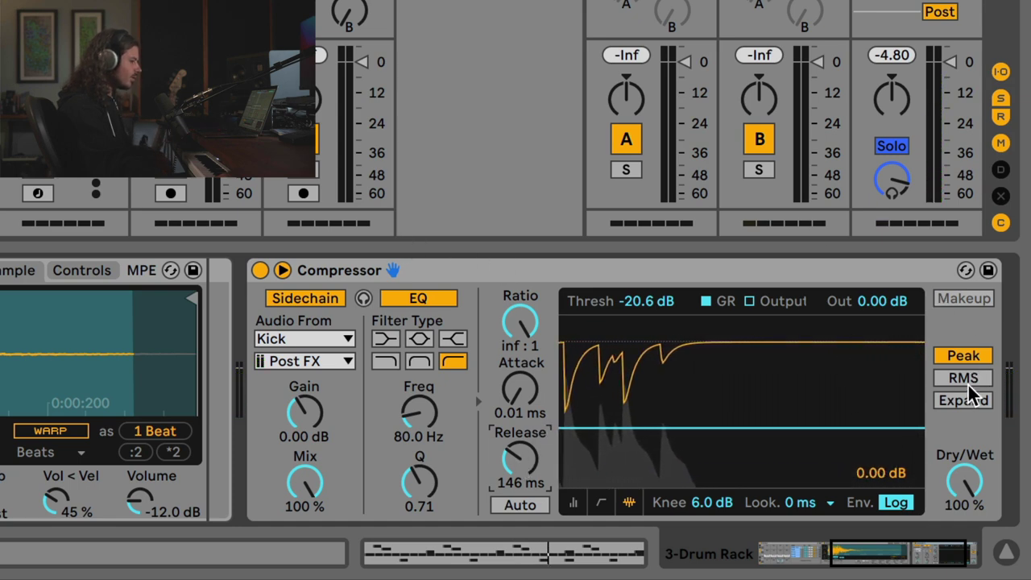
left_click(575, 500)
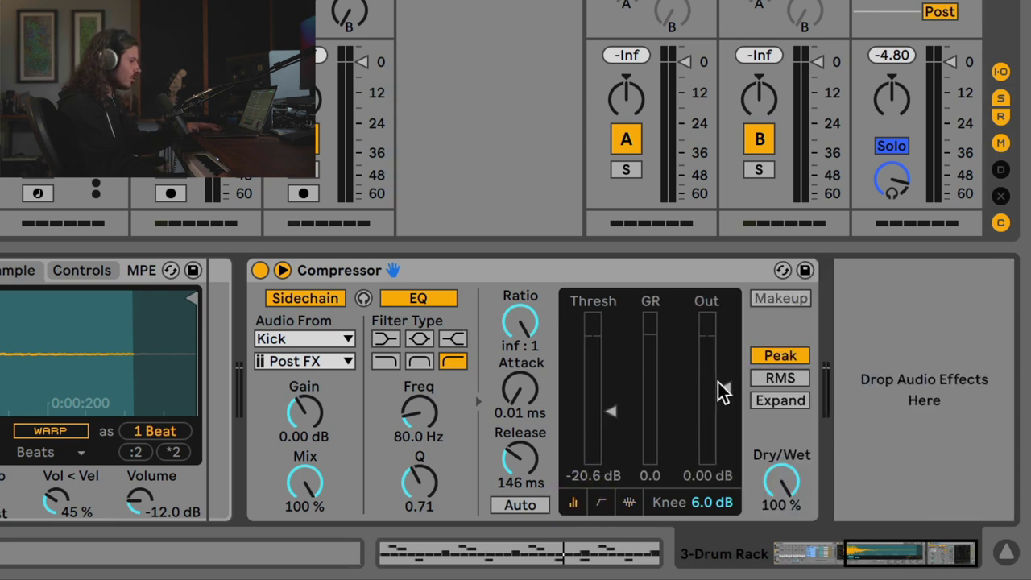
key("space")
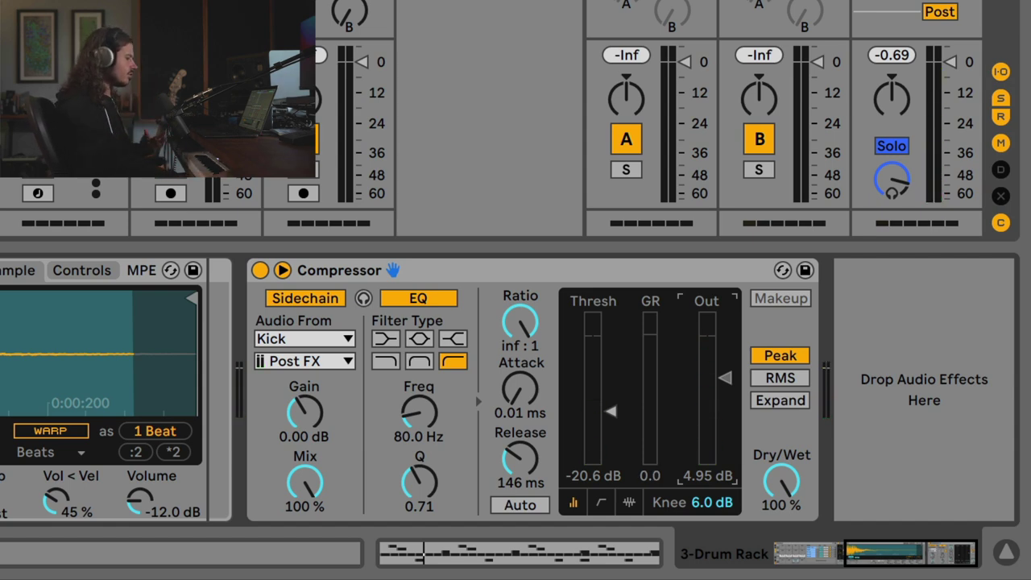
Compare the drums with the Compressor bypassed and re-enabled, and set its release to 63.2 ms
left_click(259, 271)
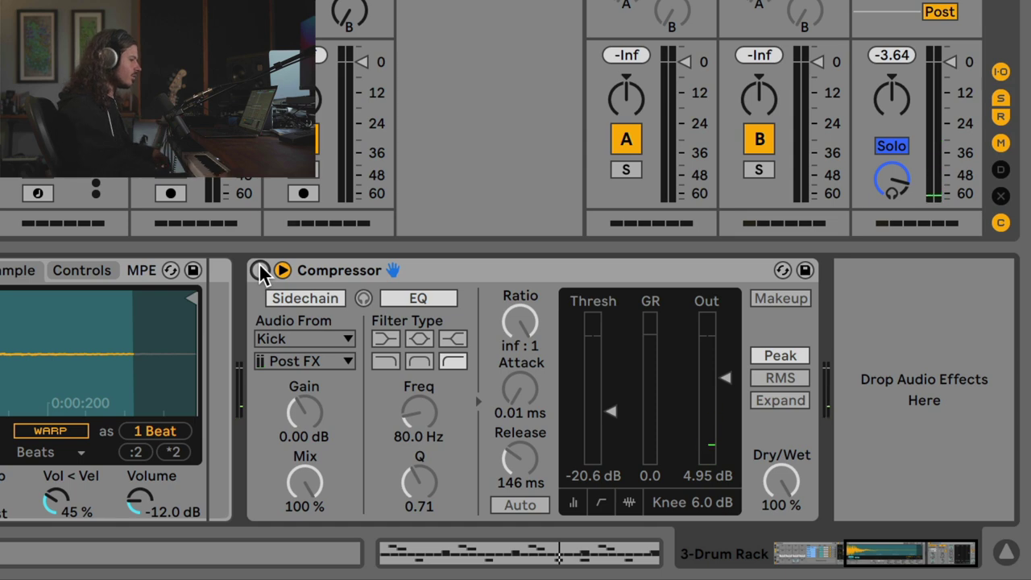
left_click(260, 270)
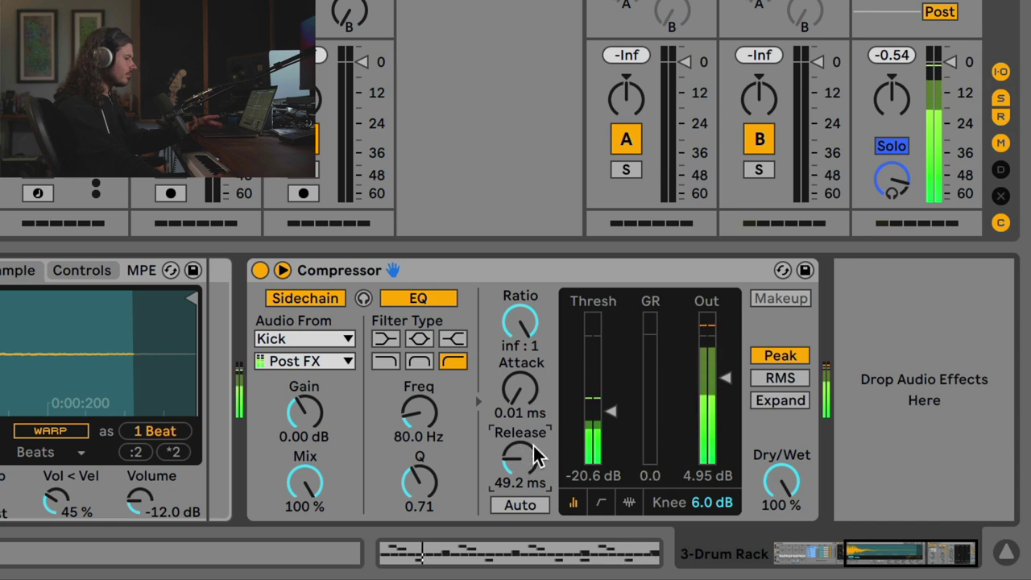
left_click_drag(534, 444, 534, 419)
left_click_drag(518, 463, 519, 476)
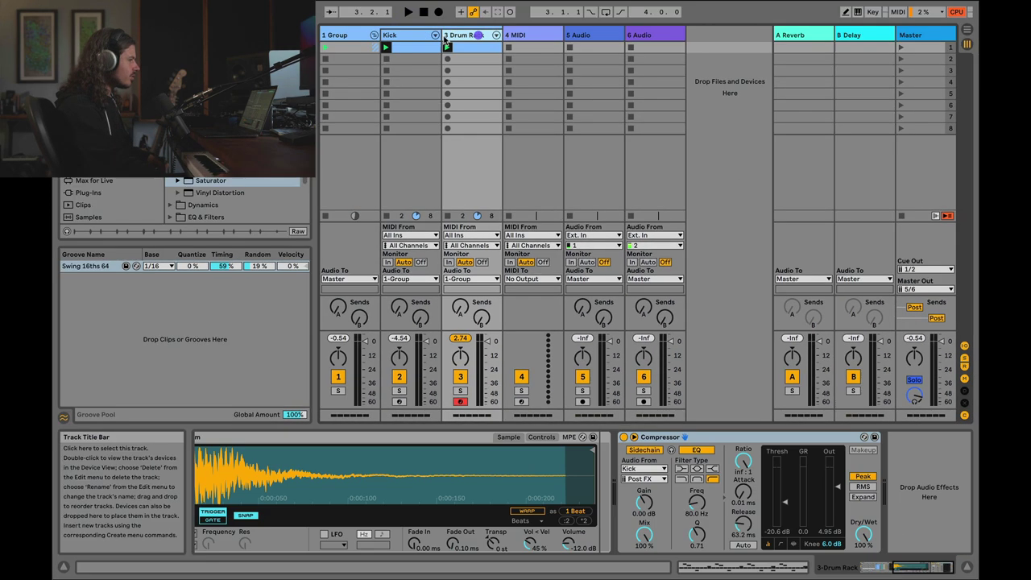
Add a Saturator after the Glue Compressor on the group track
left_click(476, 35)
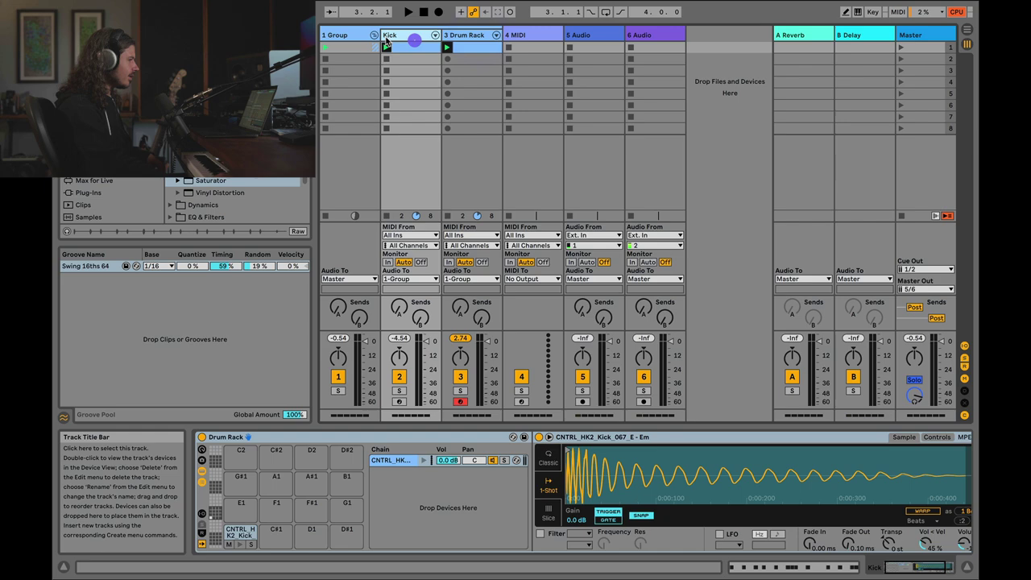
left_click(352, 38)
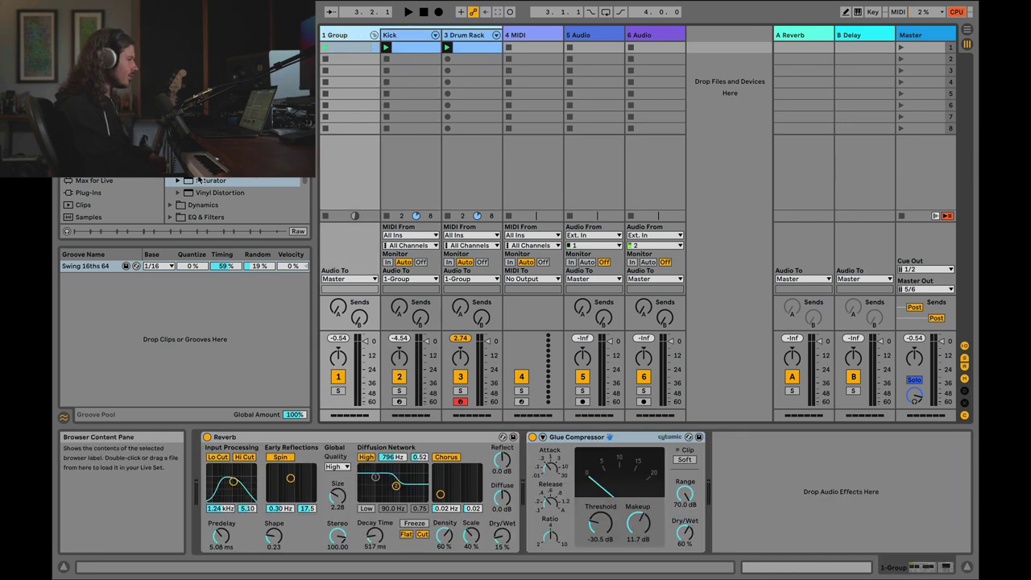
left_click_drag(201, 183, 774, 488)
left_click(778, 502)
left_click(754, 500)
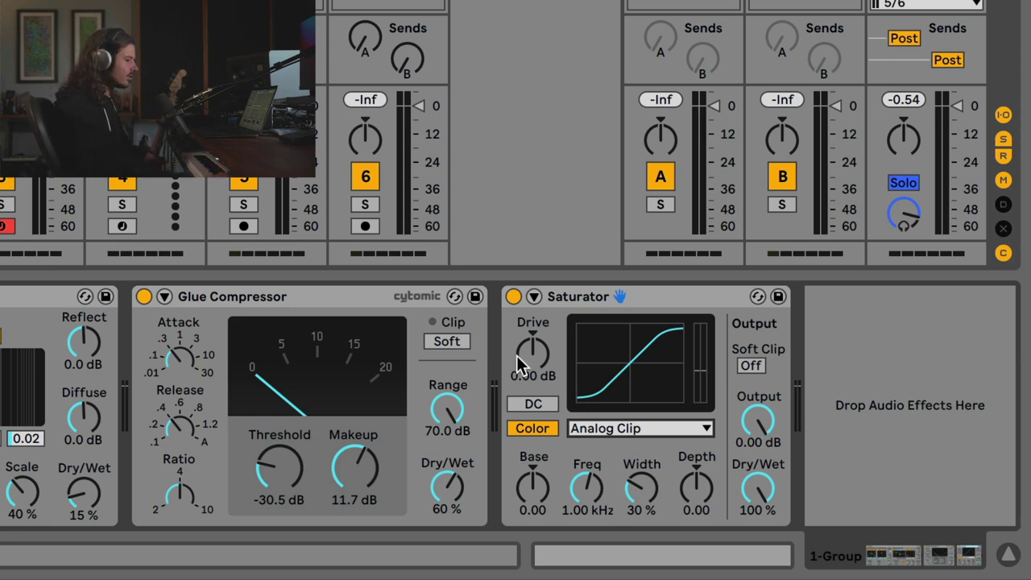
Set the Saturator's curve type to Soft Sine and play the loop
left_click(632, 431)
left_click(640, 467)
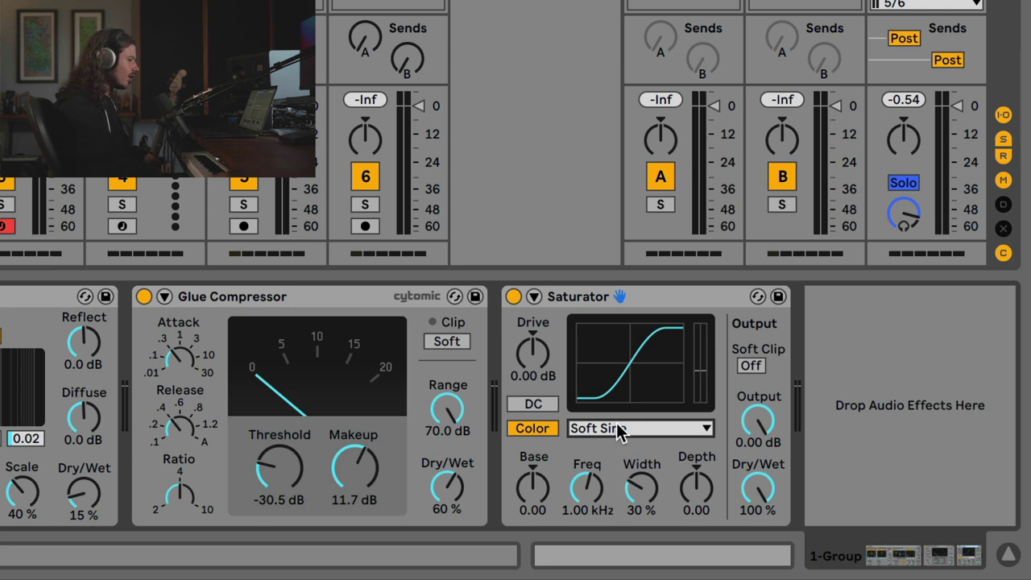
key("space")
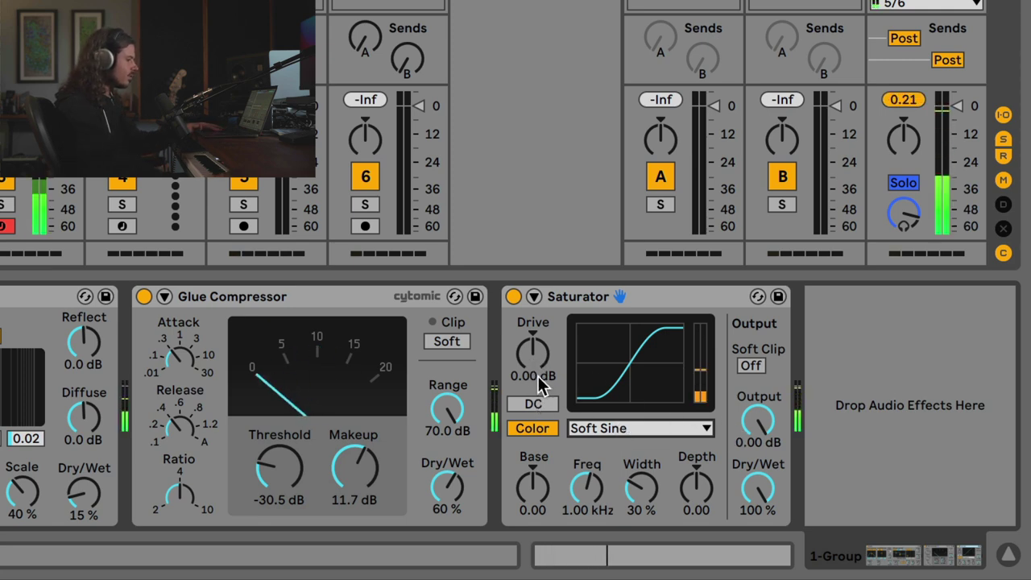
Set the Saturator's drive to 8 dB and output to -8 dB, and compare the loop with it bypassed and enabled
left_click_drag(536, 379, 536, 355)
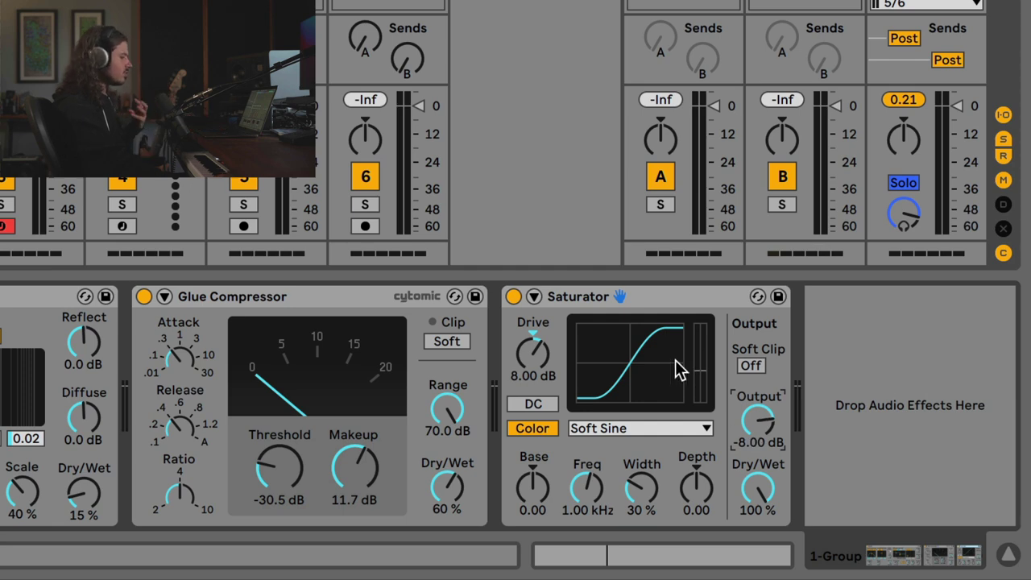
left_click(514, 297)
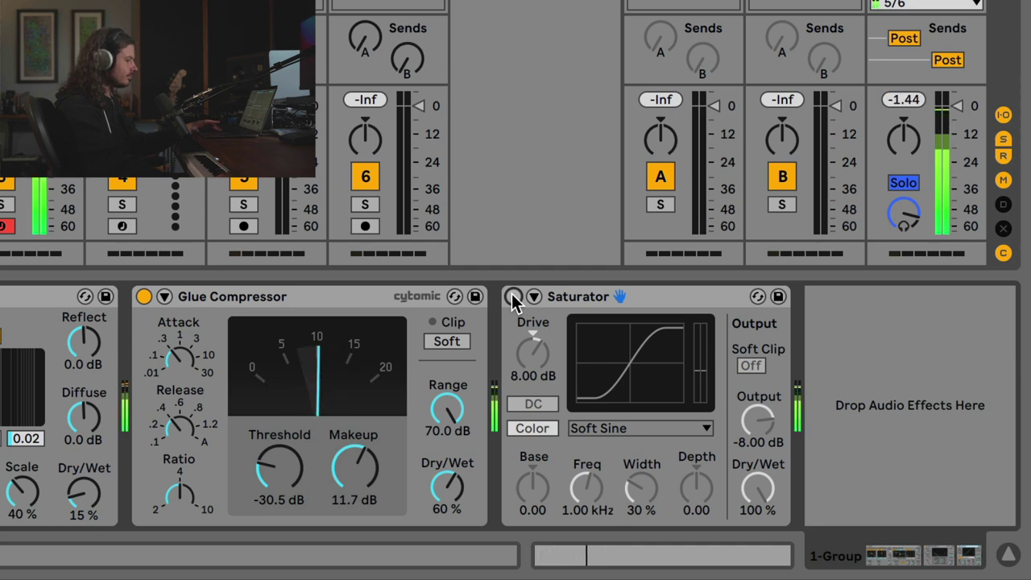
left_click(514, 297)
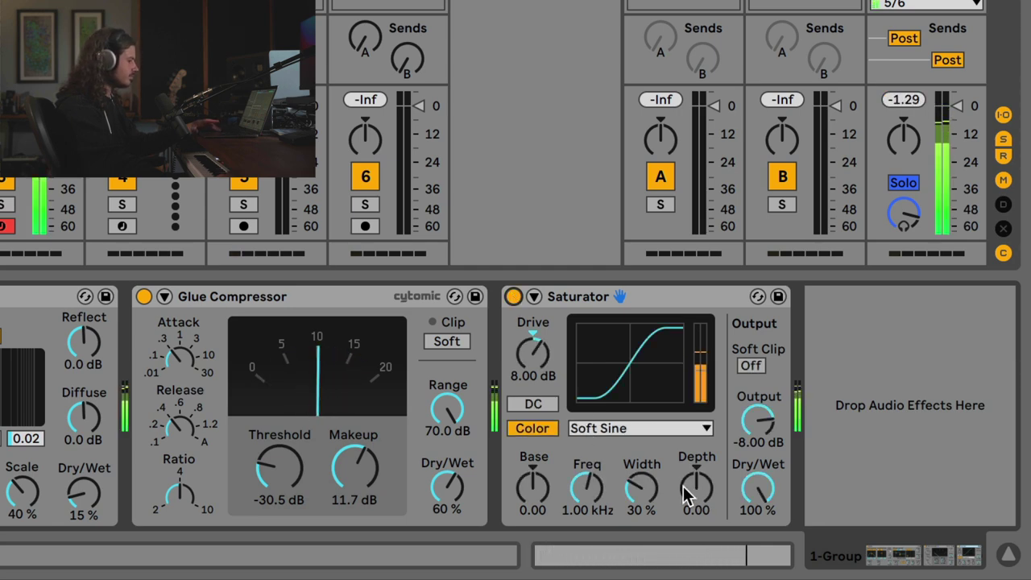
left_click(513, 297)
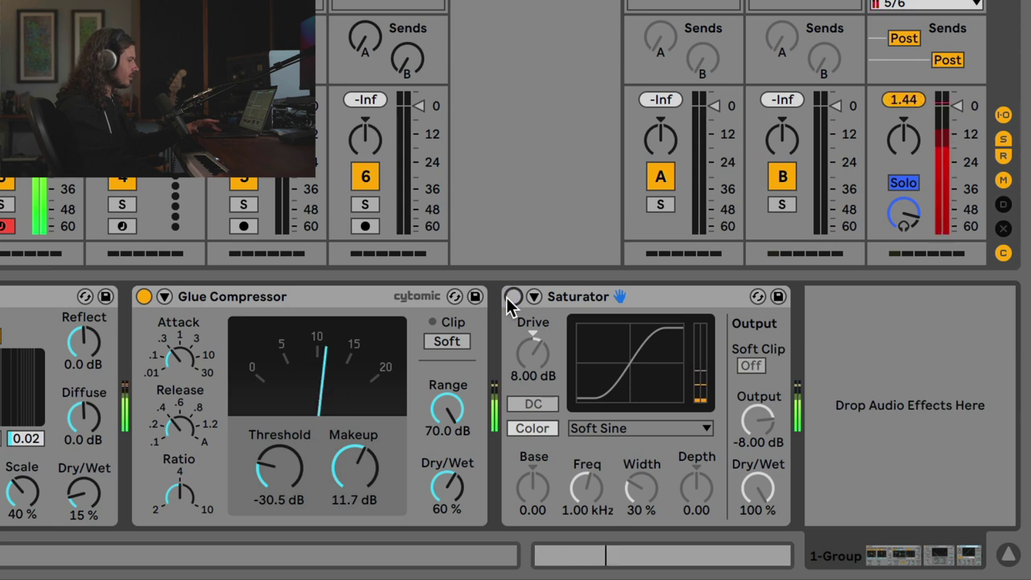
left_click(513, 298)
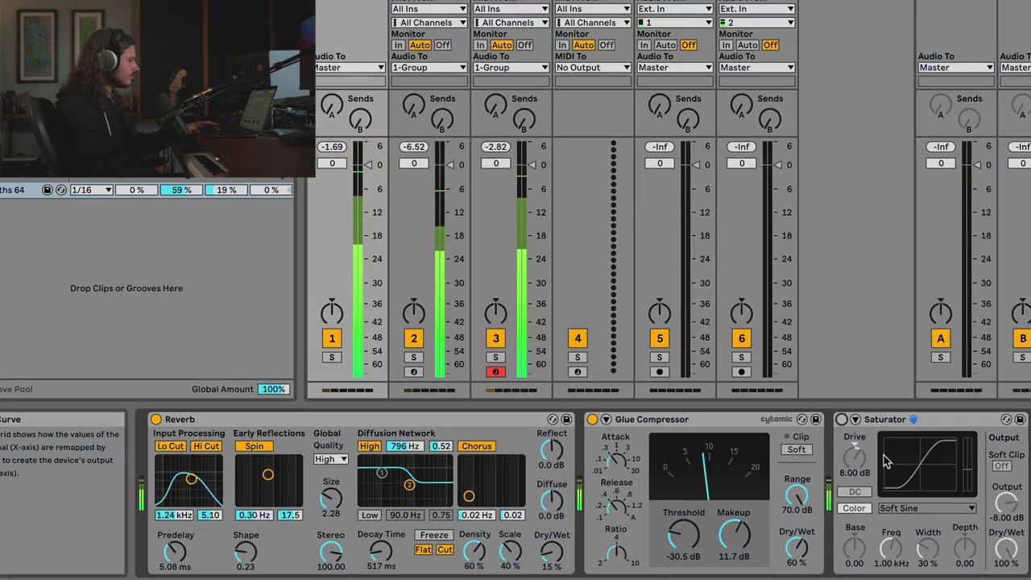
left_click(842, 419)
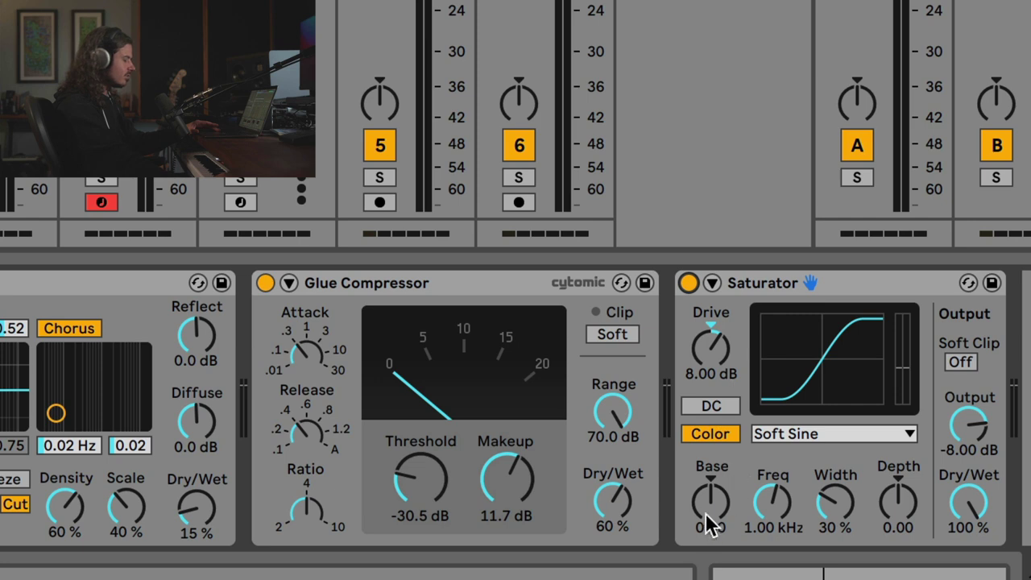
Set the Saturator's Base to 6.29 and its dry/wet mix to 52.4%
left_click(714, 496)
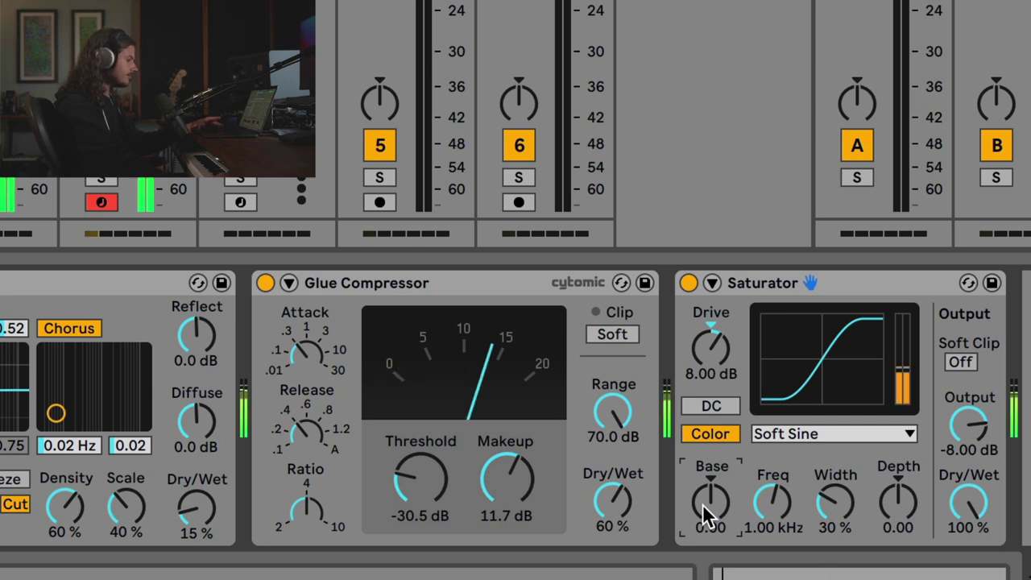
mouse_move(707, 514)
left_mouse_down()
mouse_move(707, 462)
mouse_move(709, 509)
left_mouse_up()
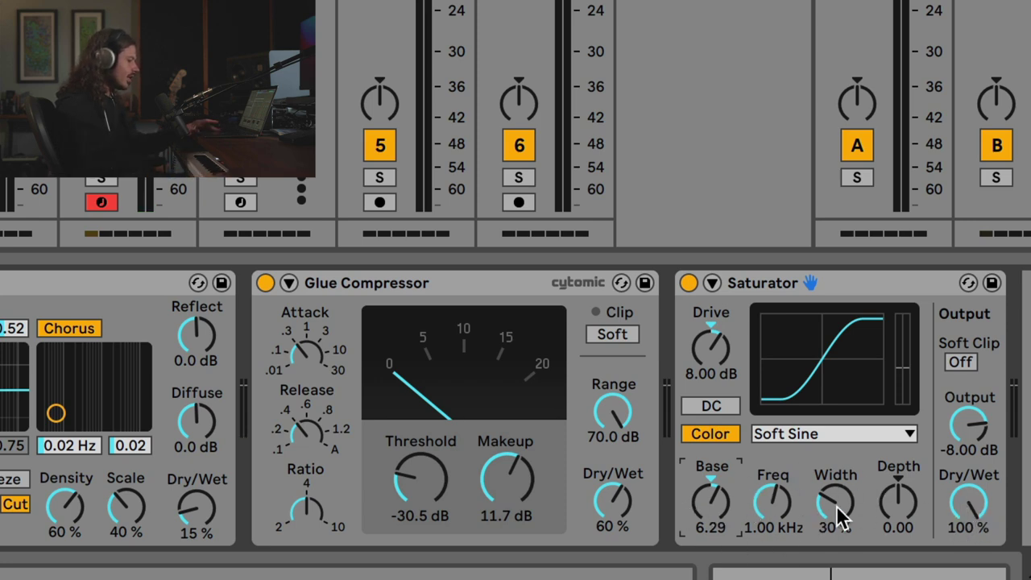
left_click_drag(970, 500, 970, 532)
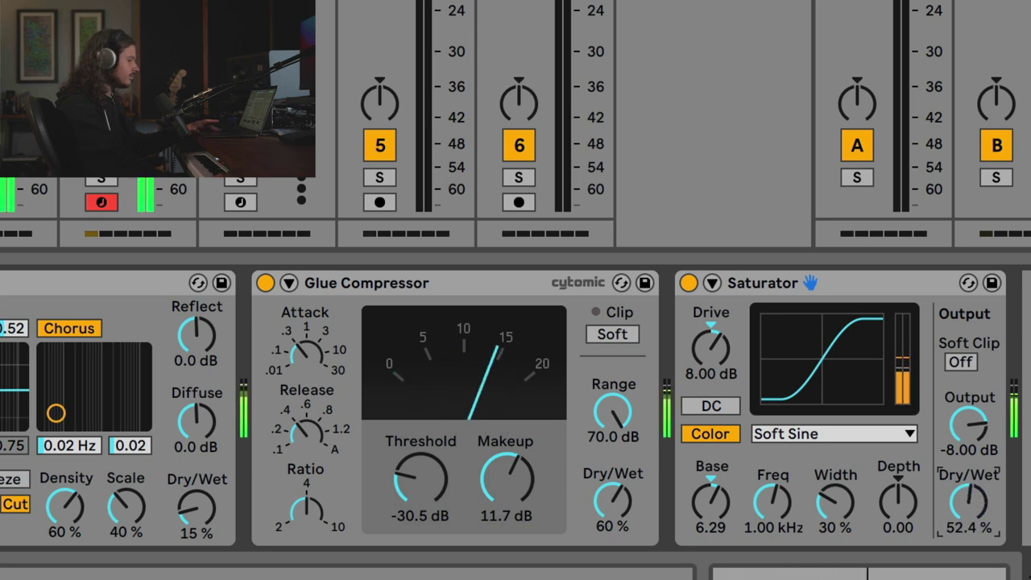
Compare the drum loop with the Saturator bypassed and re-enabled during playback
left_click(690, 283)
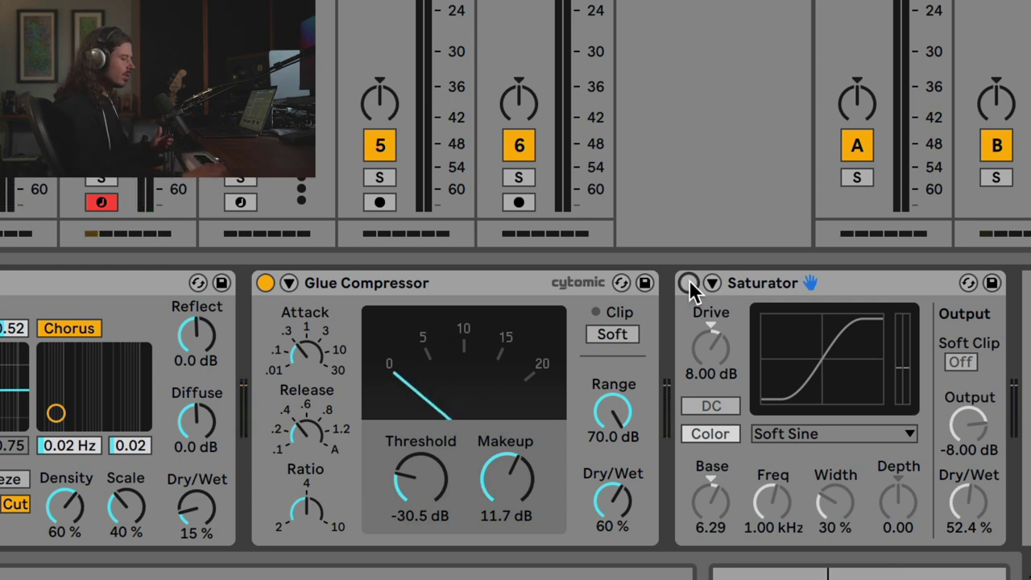
left_click(689, 283)
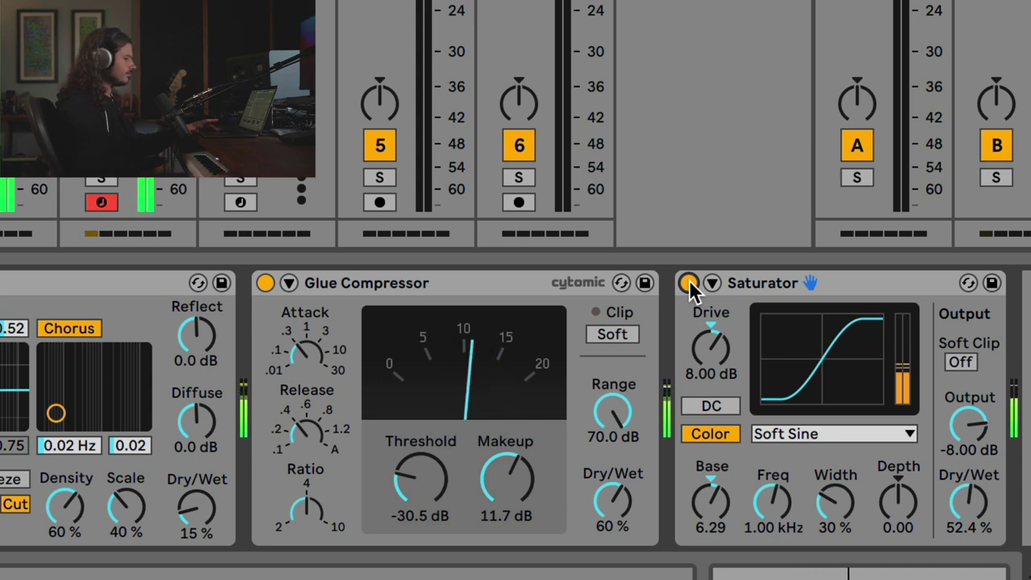
left_click(689, 283)
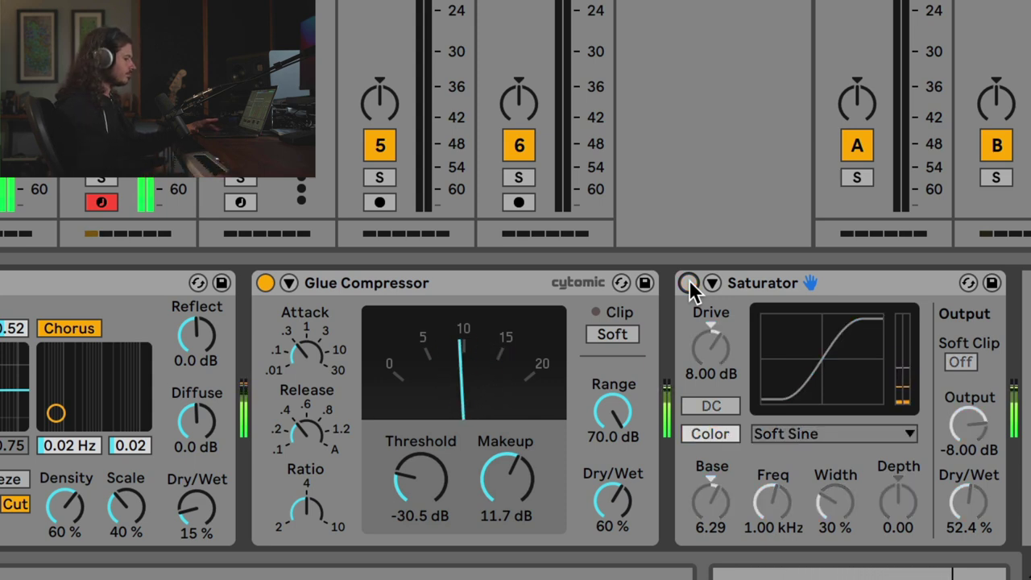
left_click(689, 283)
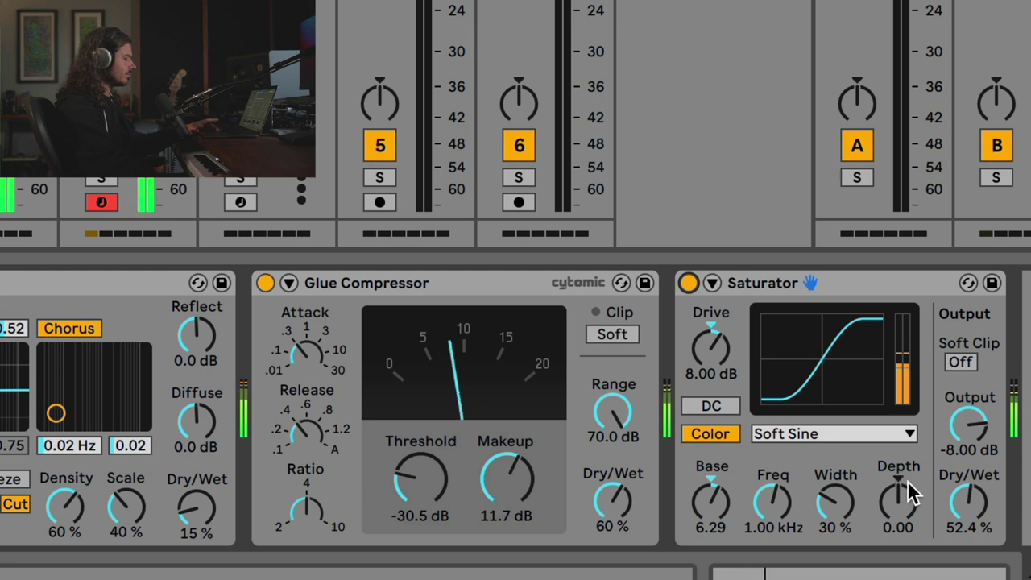
Set the Saturator's dry/wet mix to 100%, its color frequency to 365 Hz and its Depth to 5.33
left_click_drag(969, 501, 969, 463)
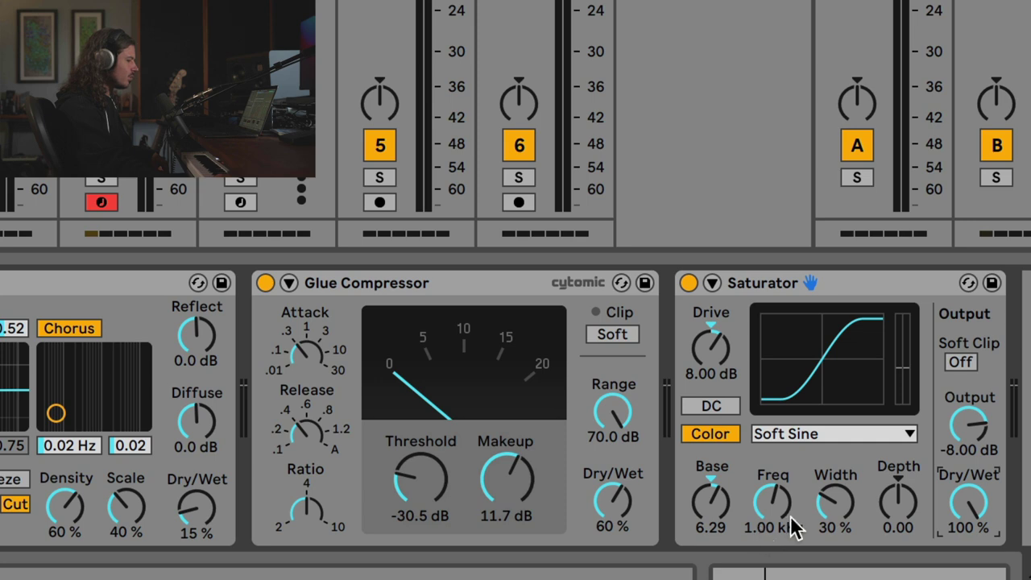
left_click_drag(899, 502, 899, 556)
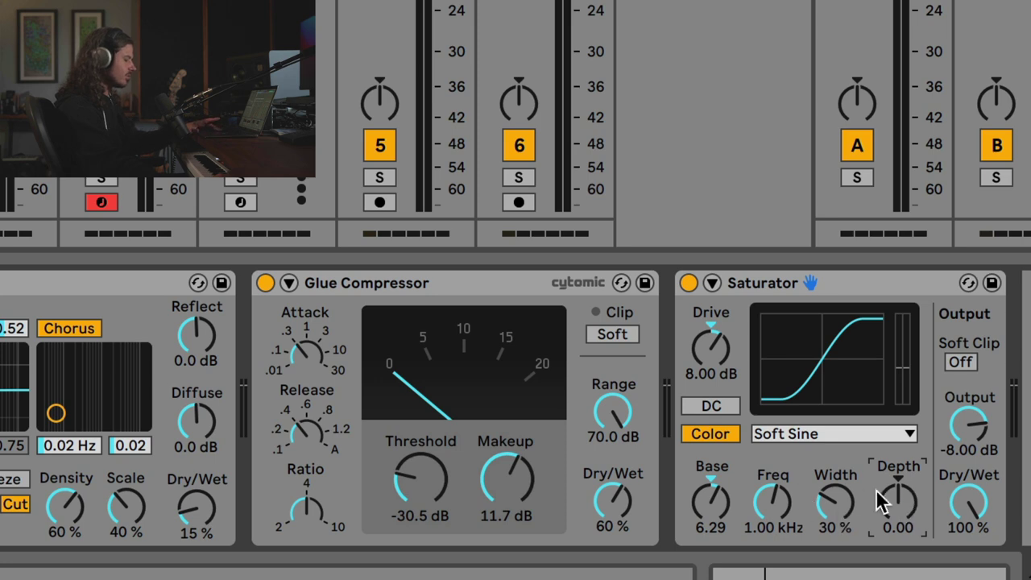
left_click_drag(905, 500, 906, 467)
mouse_move(772, 501)
left_mouse_down()
mouse_move(772, 524)
mouse_move(772, 506)
left_mouse_up()
left_click_drag(899, 502, 899, 507)
mouse_move(790, 501)
left_mouse_down()
mouse_move(790, 526)
mouse_move(792, 505)
left_mouse_up()
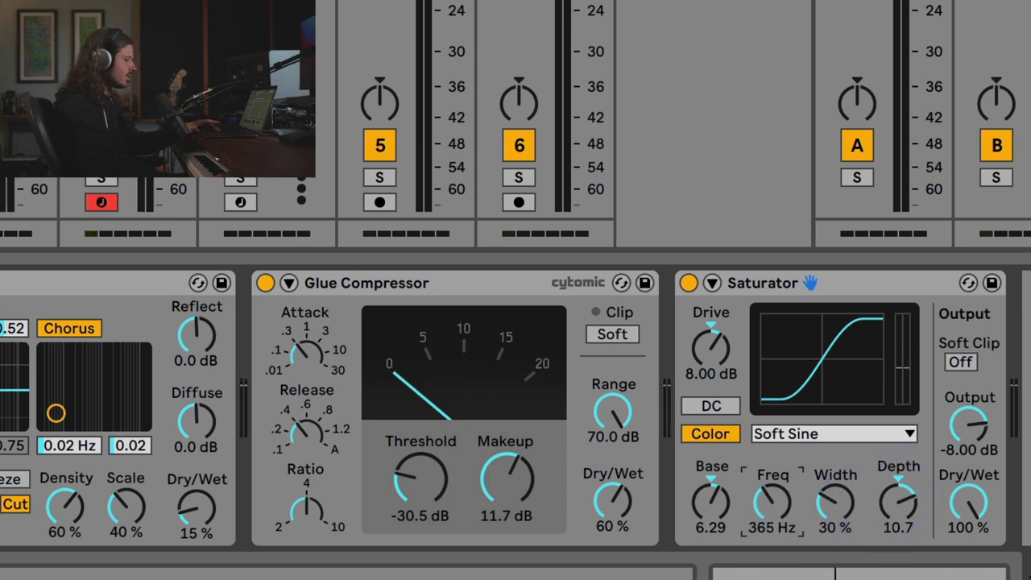
left_click_drag(892, 507, 892, 523)
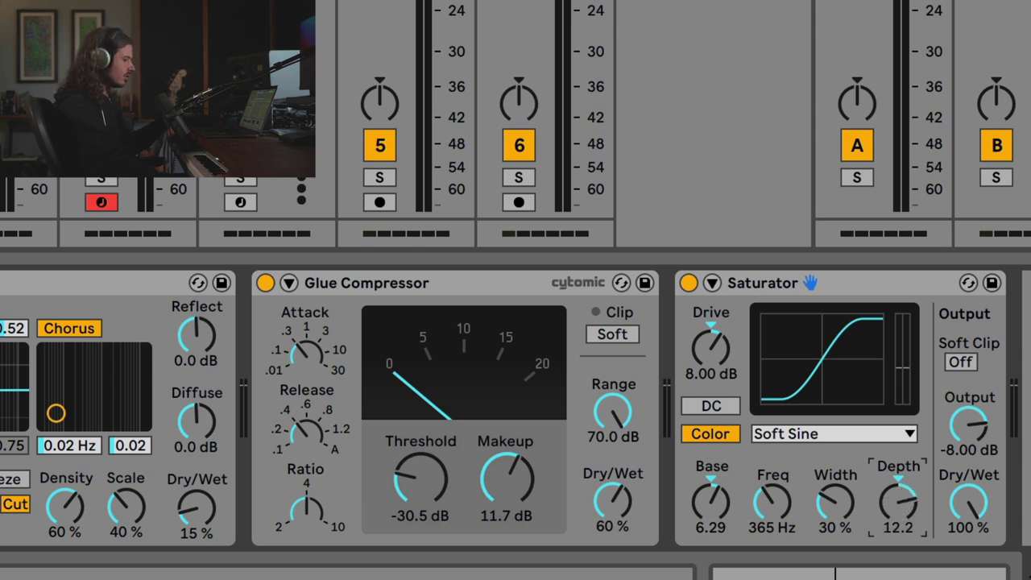
mouse_move(880, 487)
left_mouse_down()
mouse_move(880, 508)
mouse_move(880, 472)
mouse_move(899, 495)
left_mouse_up()
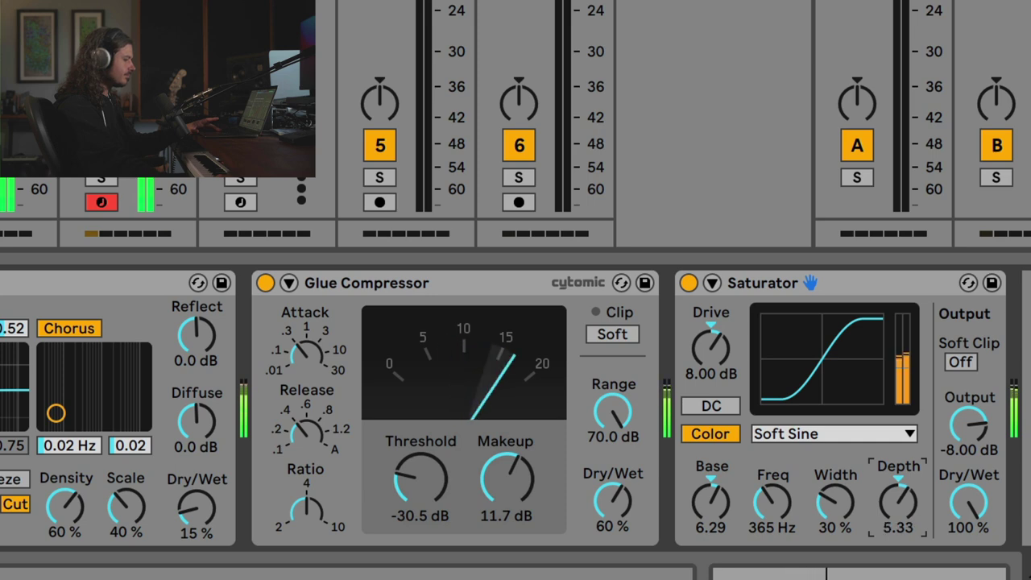
Enable Soft Clip on the Saturator's output and set its dry/wet mix to 52.4%
left_click(960, 362)
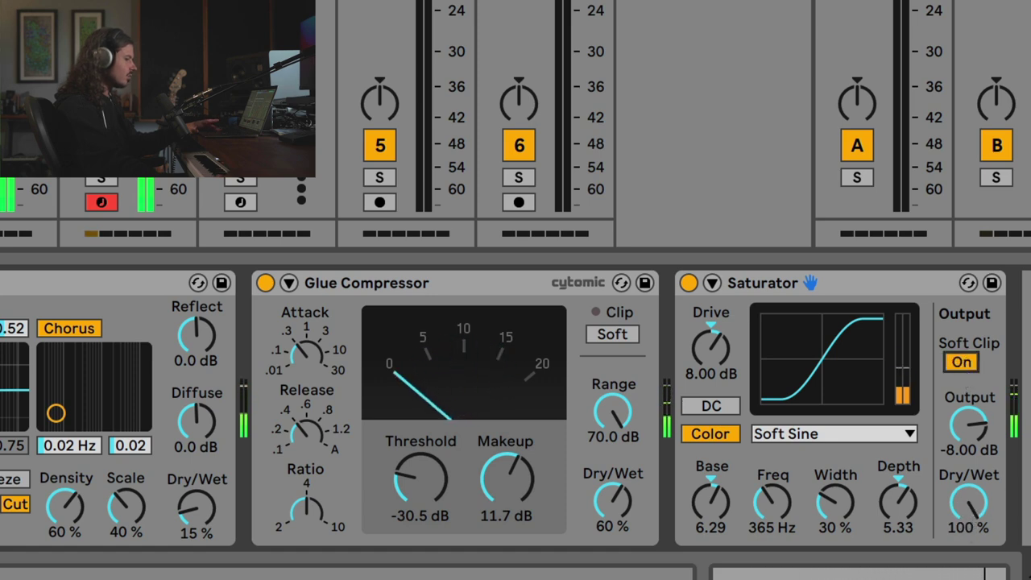
left_click_drag(967, 504, 968, 515)
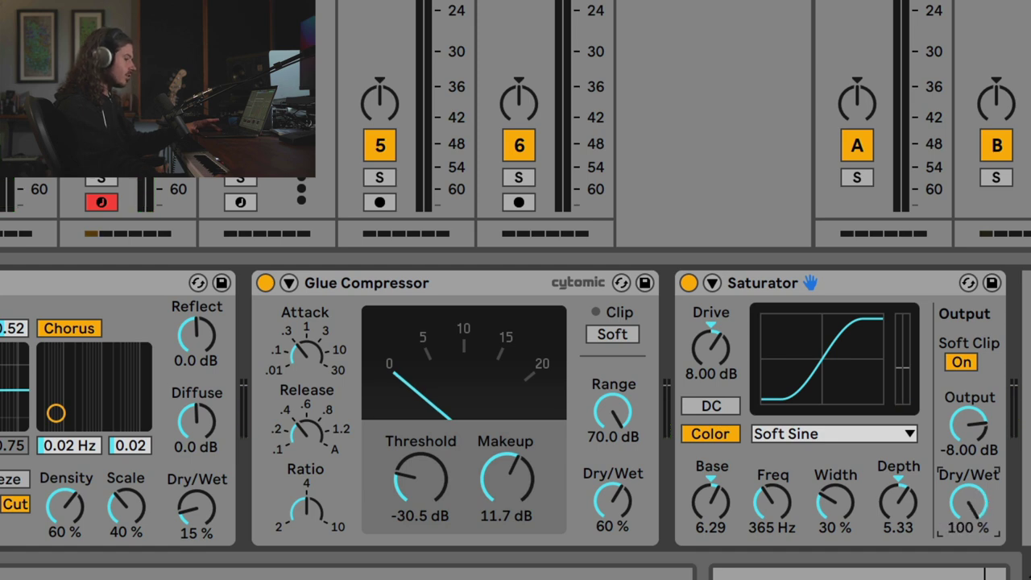
left_click_drag(968, 504, 967, 573)
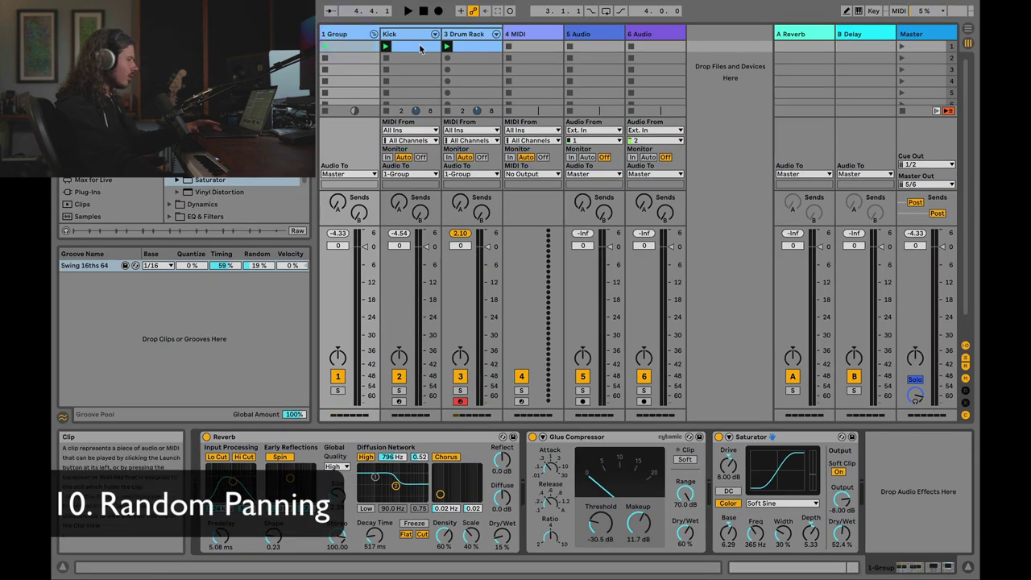
Open the Perc34 sample's controls in the Drum Rack track and set its random panning to 15%
left_click(451, 48)
left_click(919, 569)
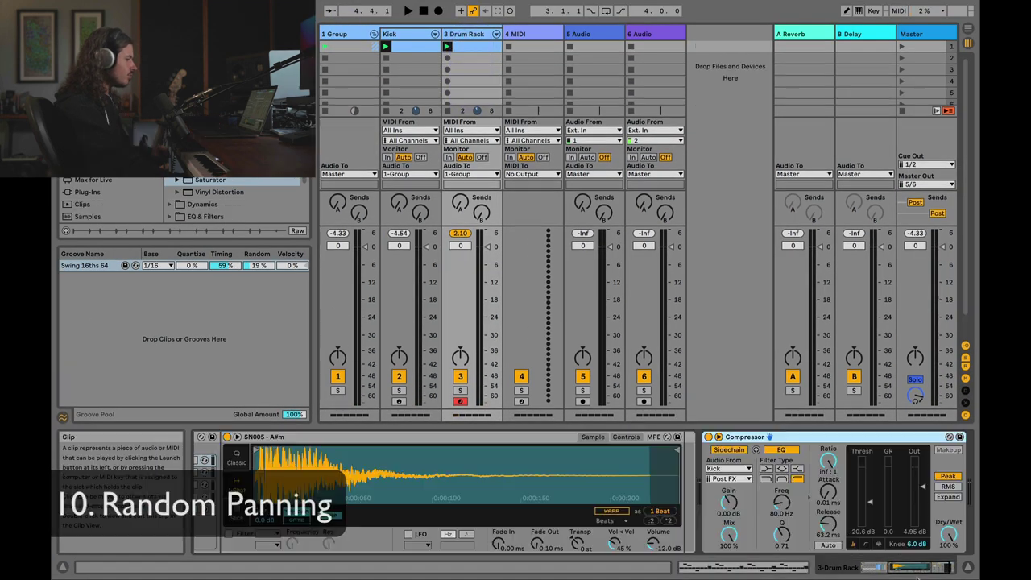
left_click(898, 568)
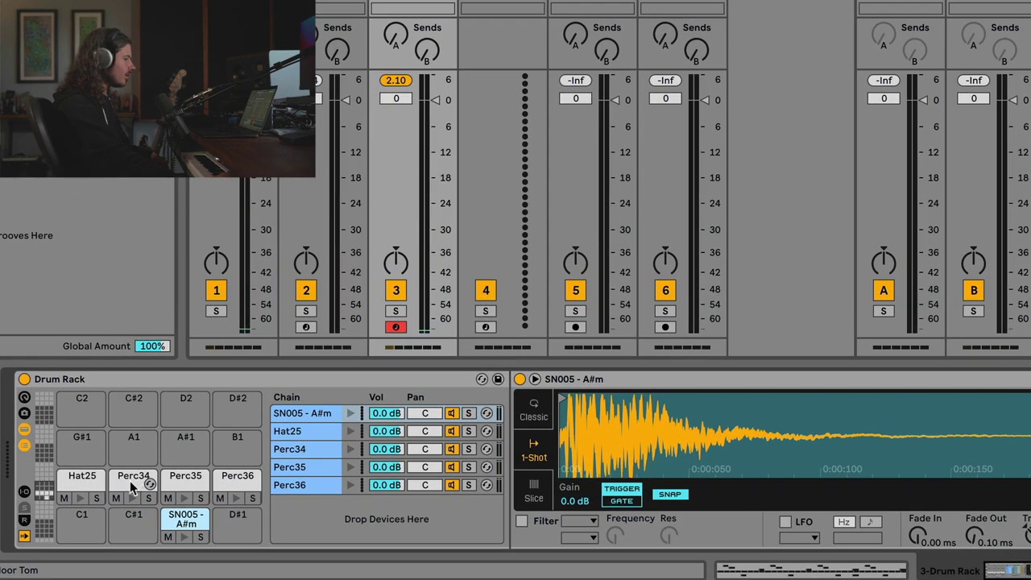
left_click(131, 480)
left_click(983, 571)
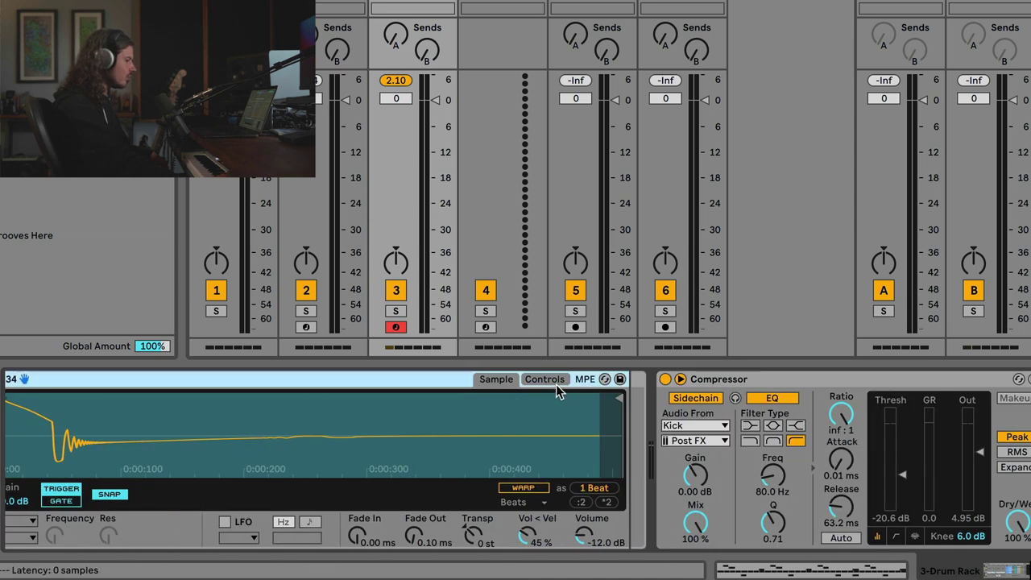
left_click(554, 380)
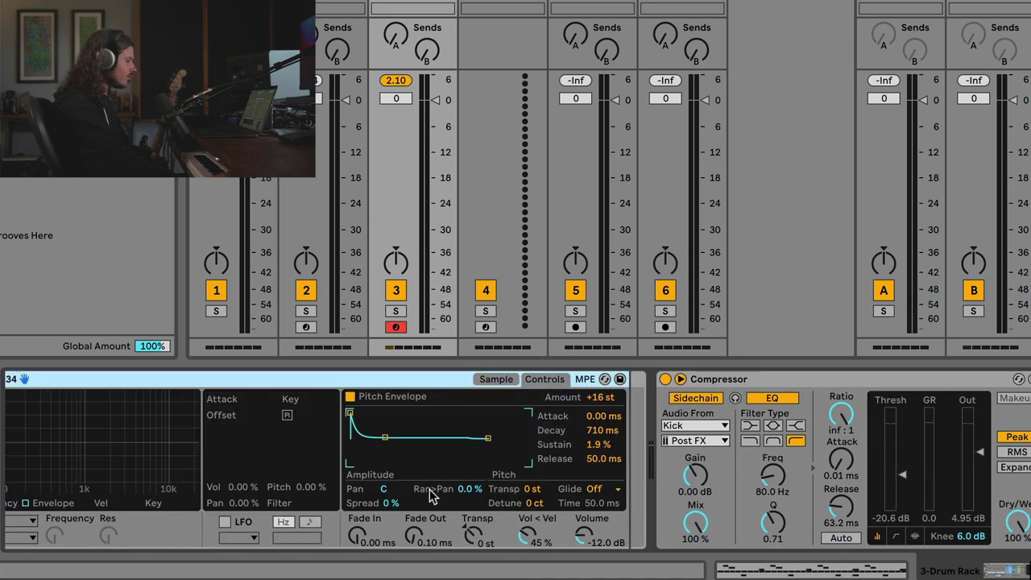
left_click_drag(470, 491, 470, 484)
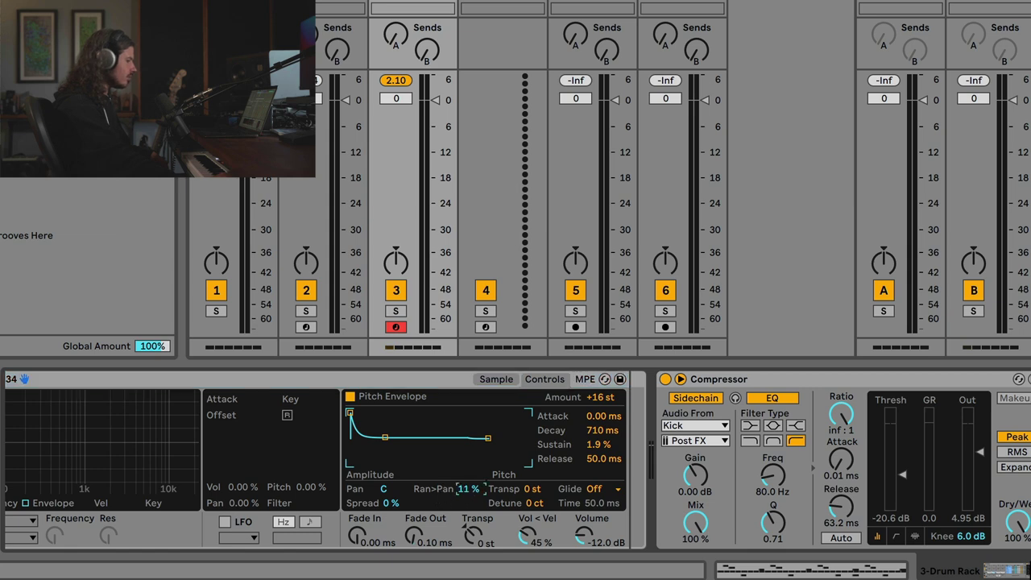
Hide the Drum Rack's chain list, set Perc36's random panning to 15%, and play the loop
left_click(992, 573)
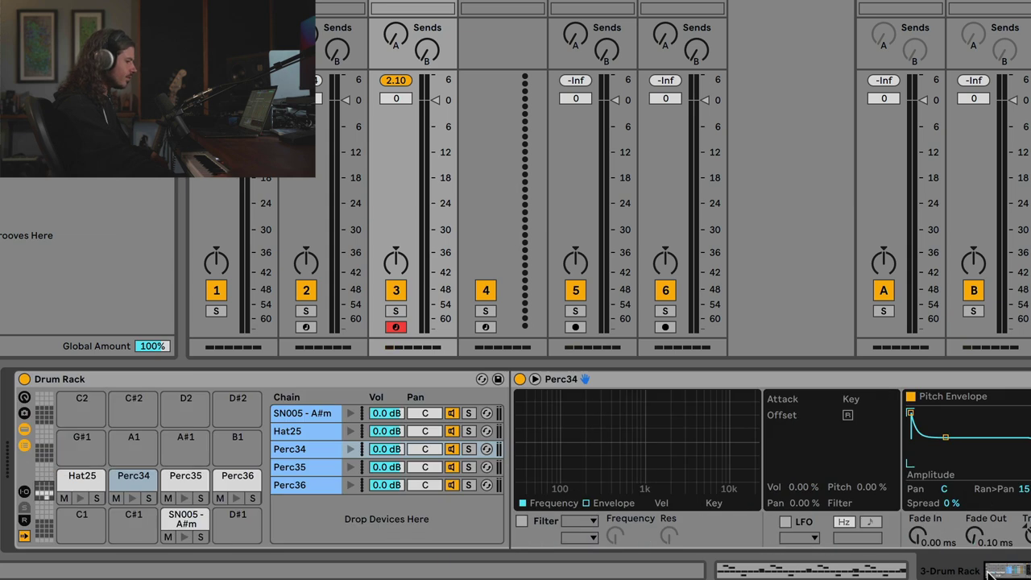
left_click(23, 439)
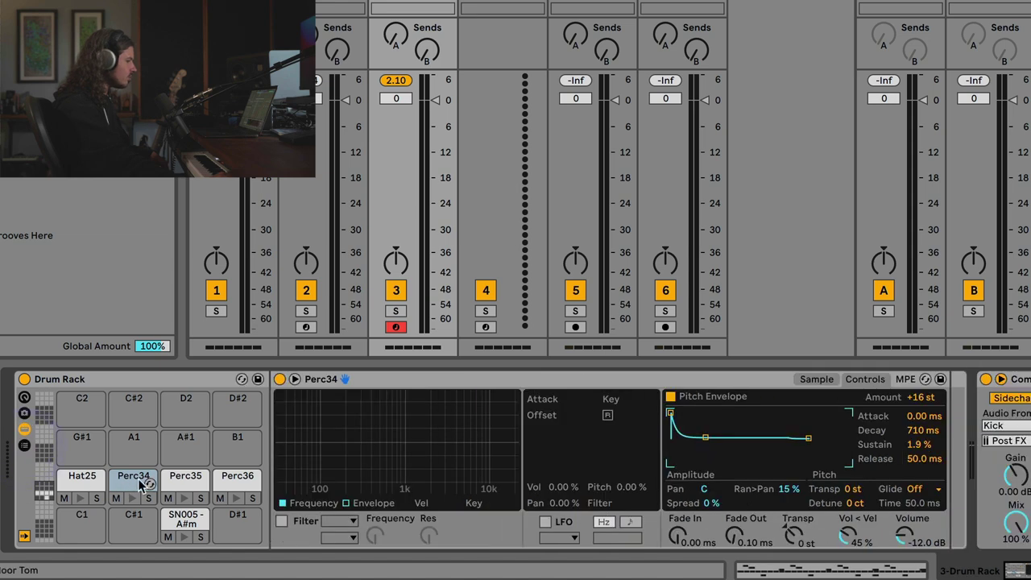
left_click(189, 479)
left_click(227, 482)
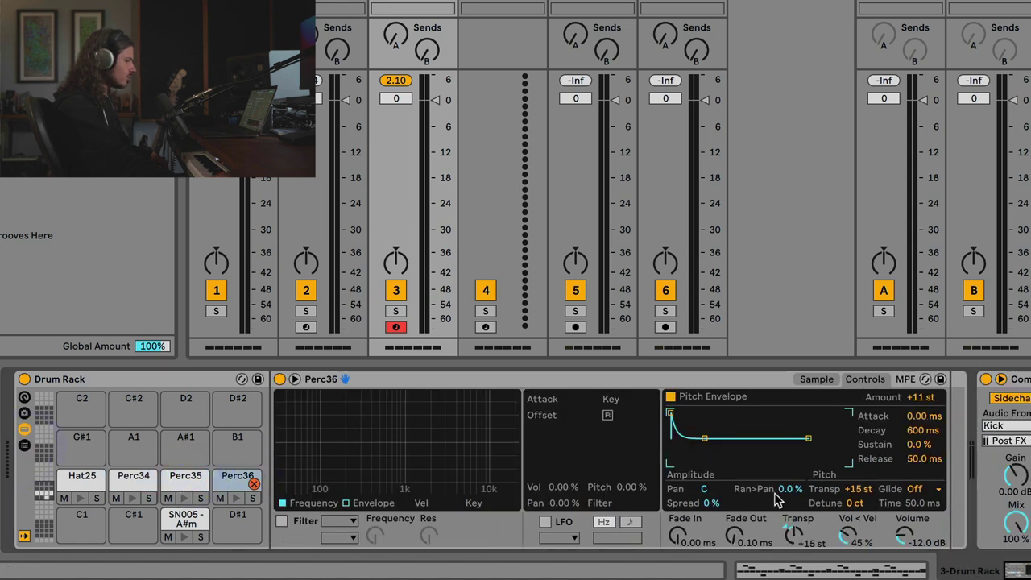
left_click(191, 477)
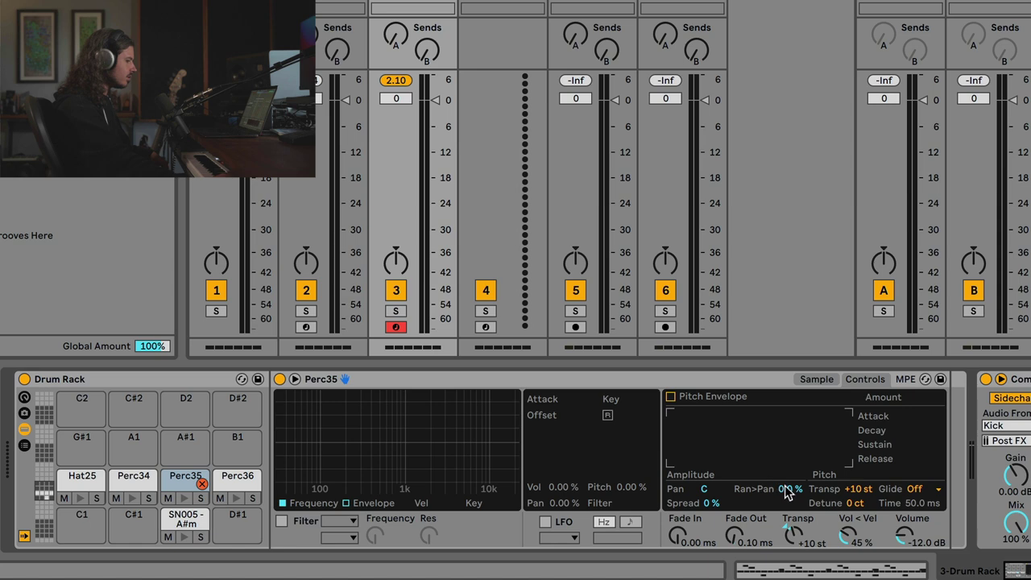
left_click(234, 477)
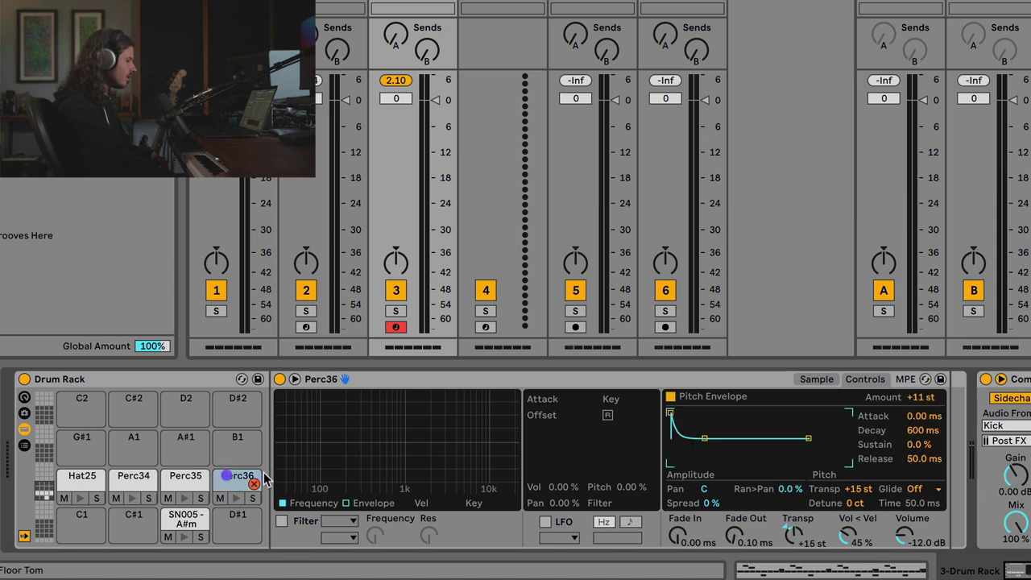
left_click(786, 490)
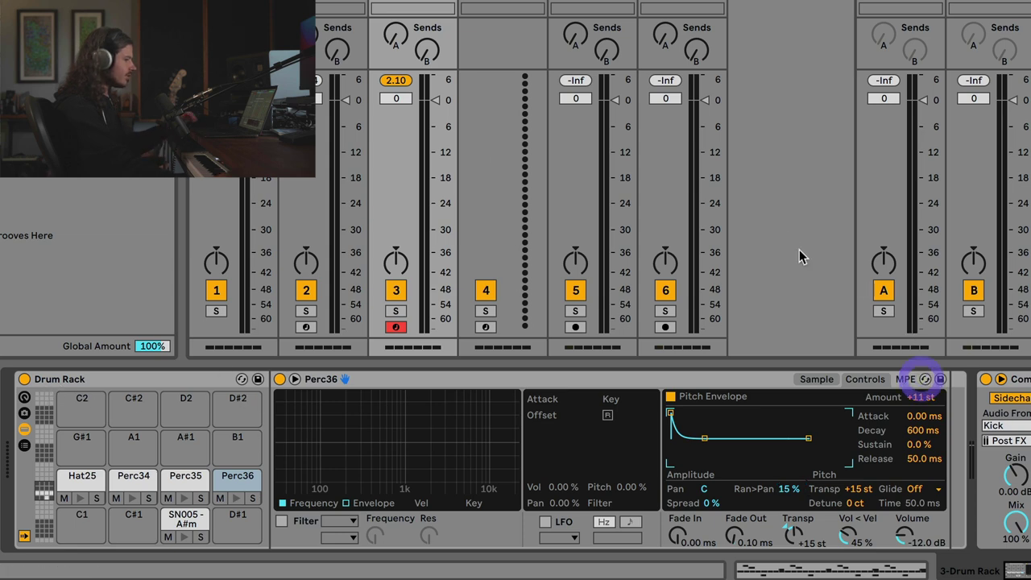
key("space")
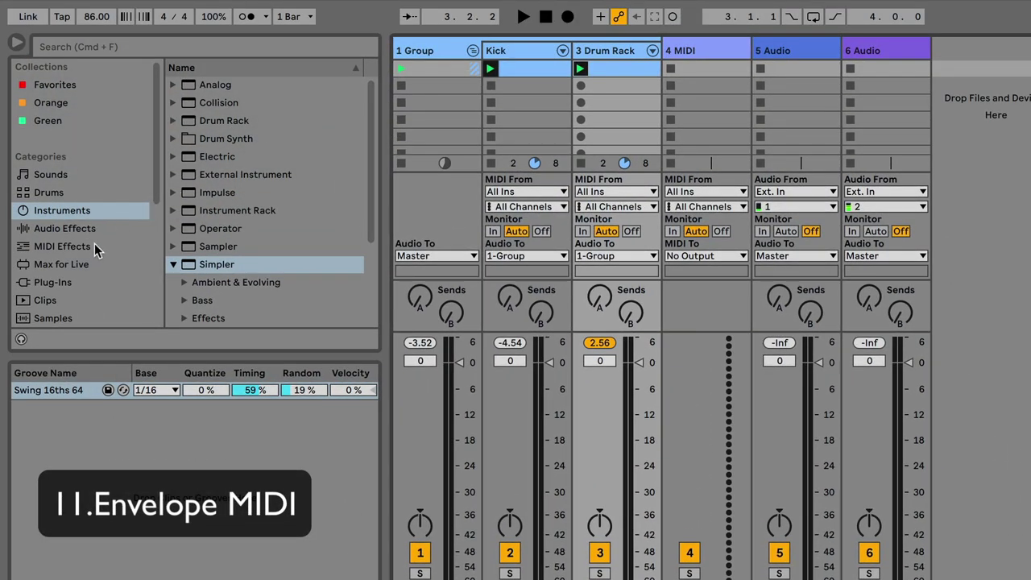
Load the Envelope MIDI effect onto the kick sample's pad in the Kick track's Drum Rack
left_click(95, 248)
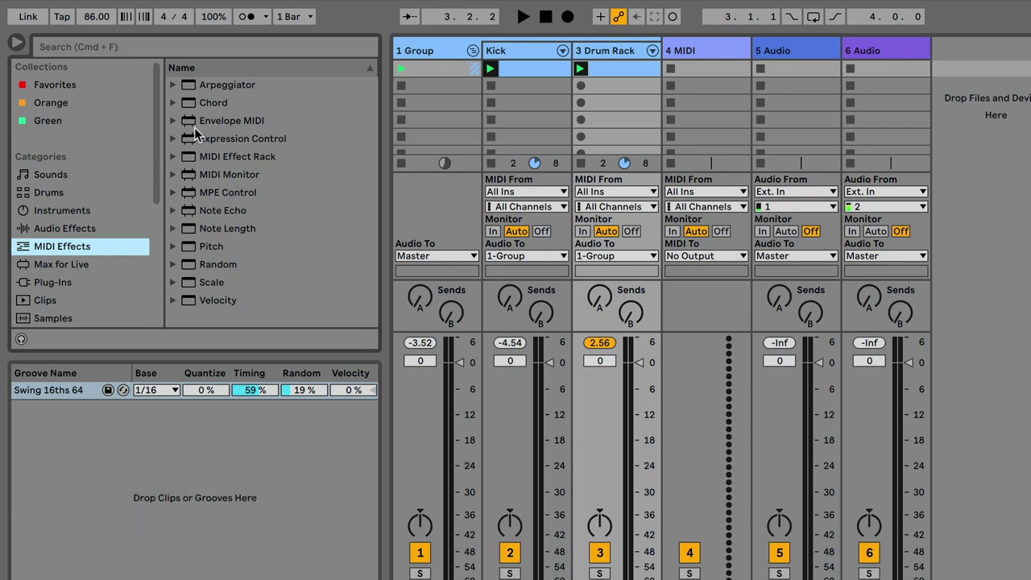
left_click(194, 126)
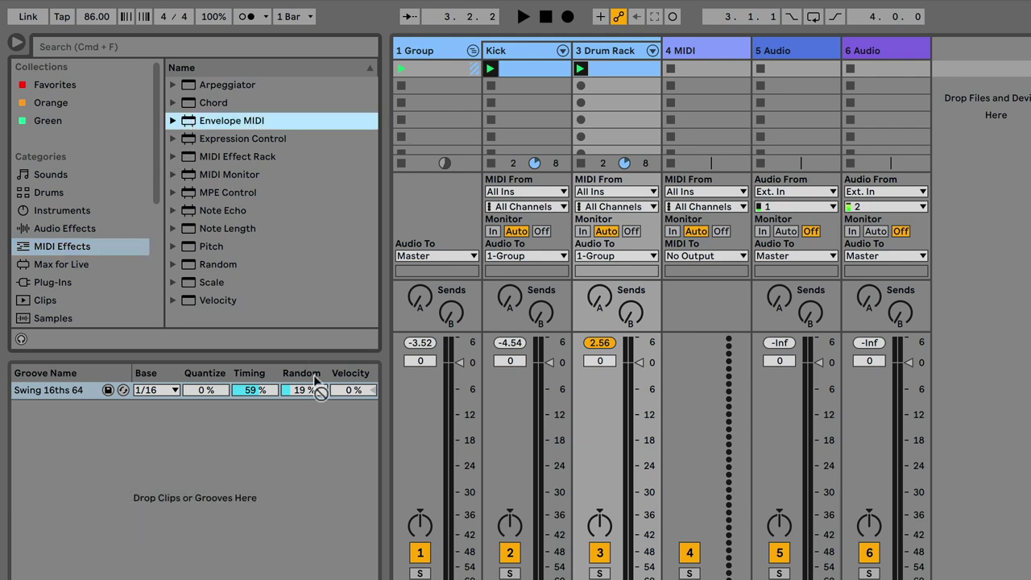
left_click(564, 50)
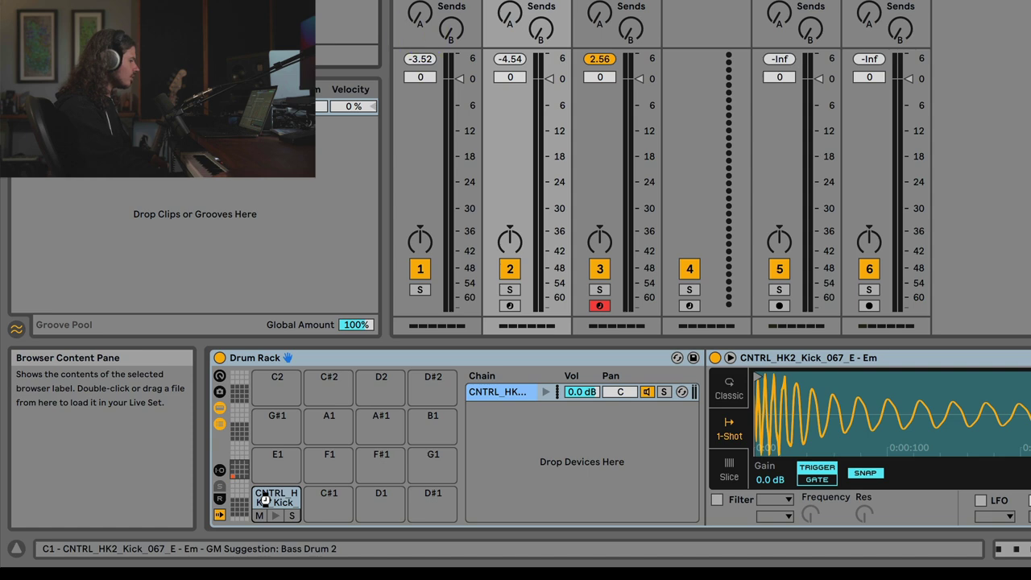
left_click_drag(265, 498, 264, 500)
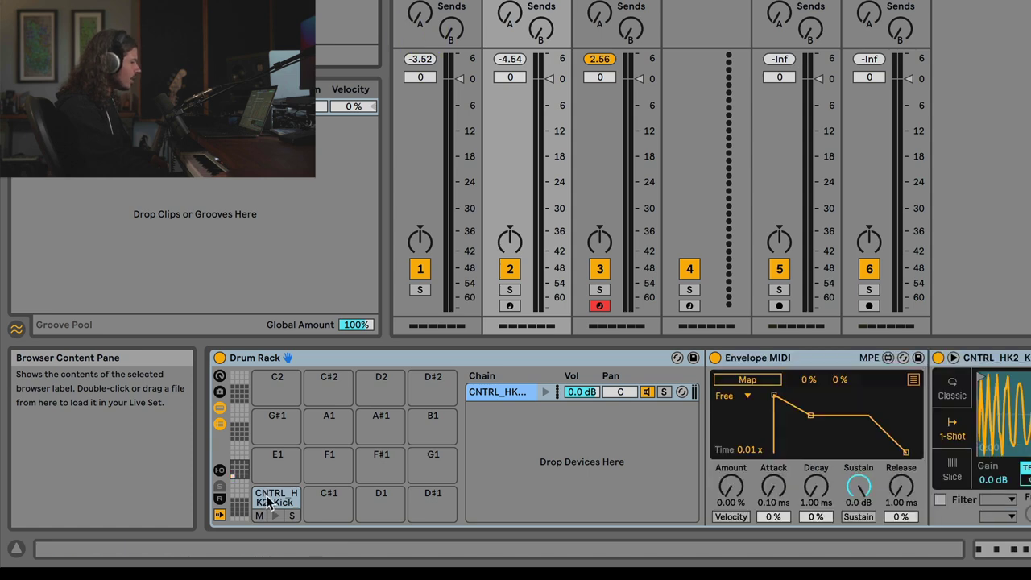
left_click(756, 365)
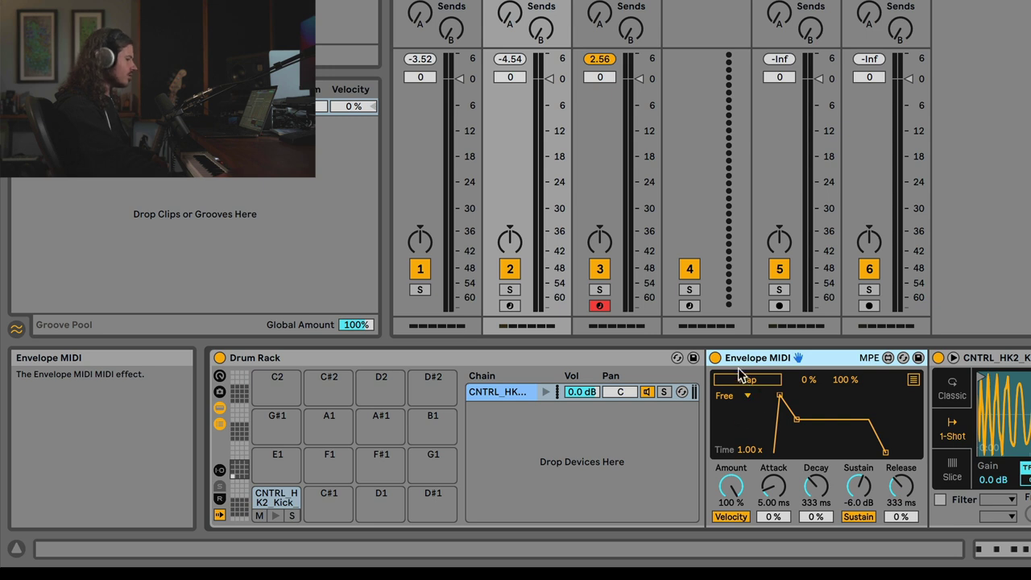
left_click(740, 375)
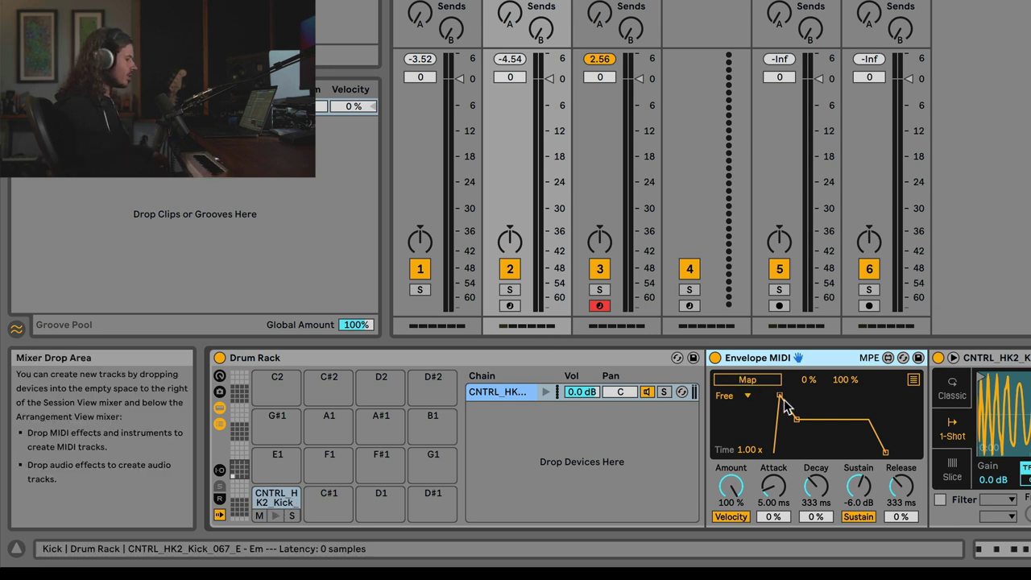
Add a Redux effect after the Saturator on the 1 Group track
left_click(418, 0)
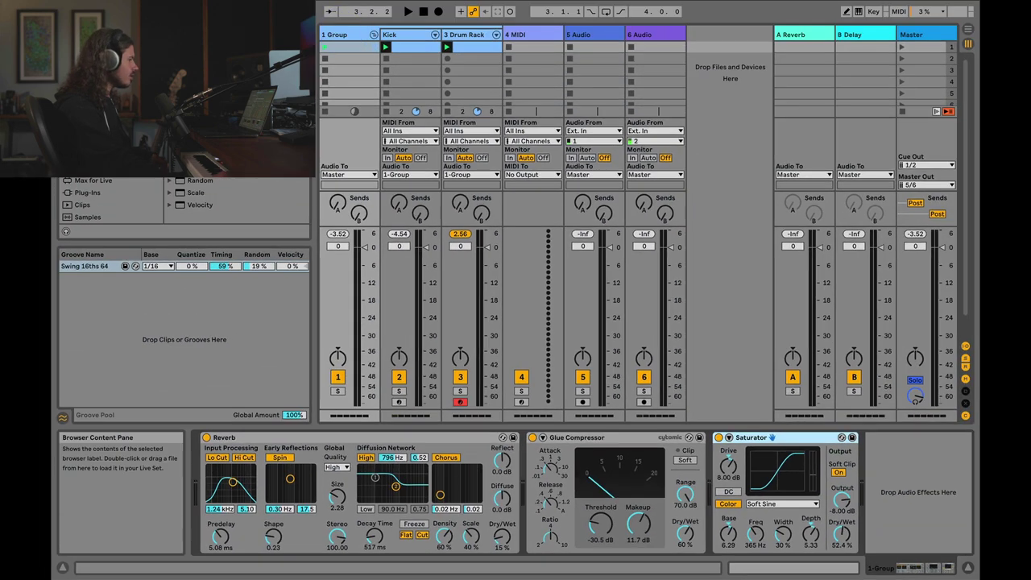
left_click(105, 193)
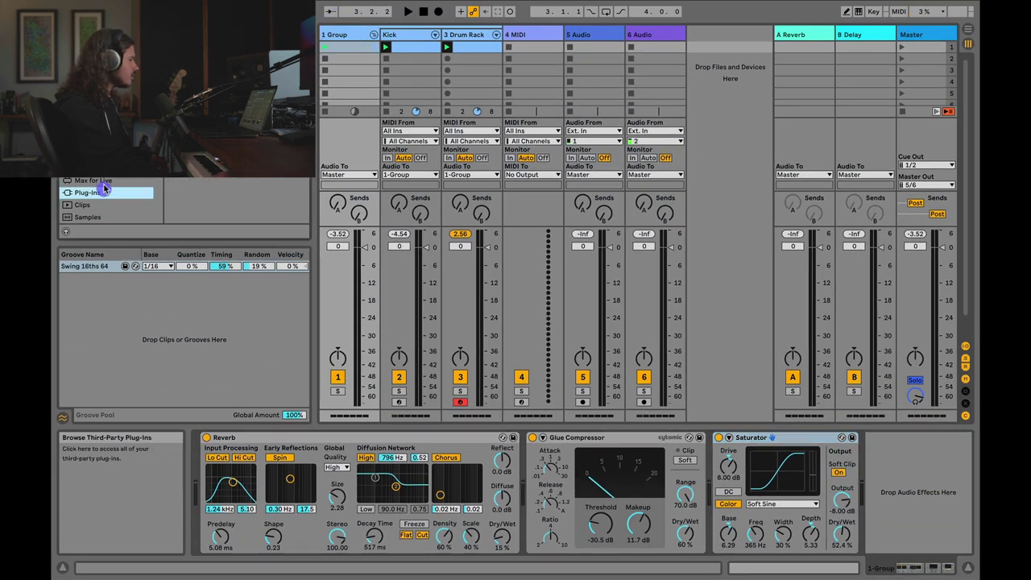
left_click(105, 171)
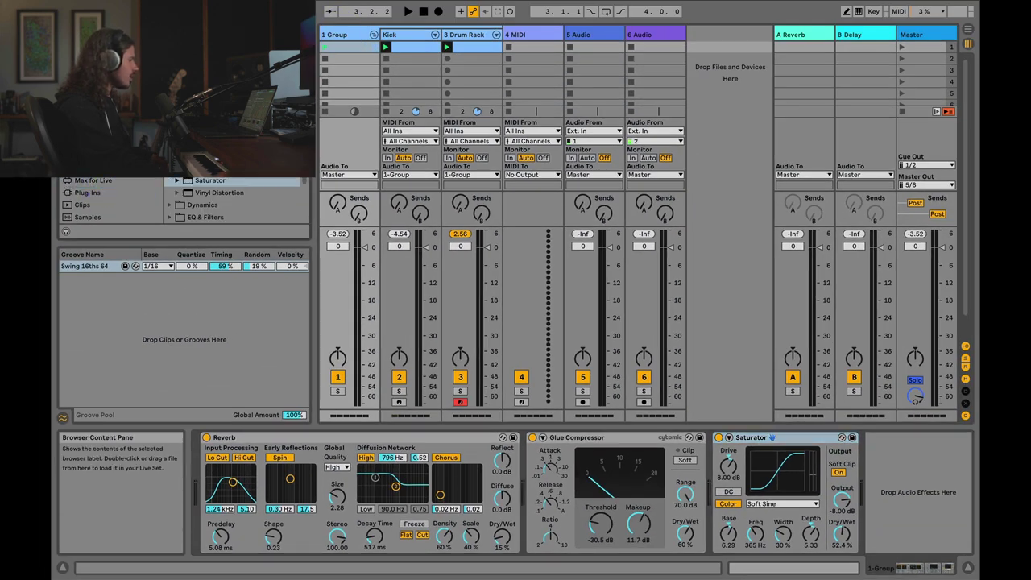
left_click_drag(935, 500, 931, 496)
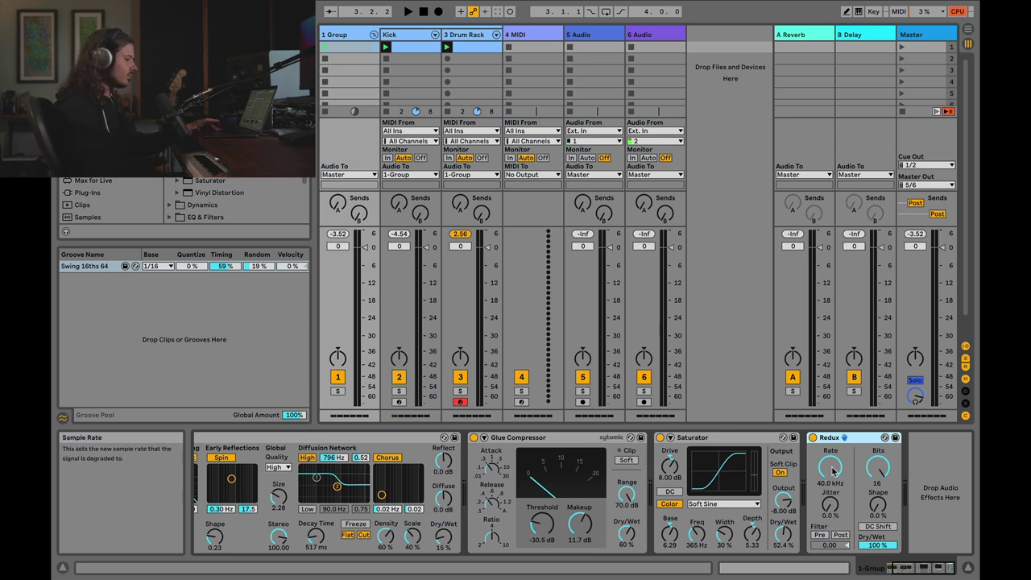
Play the loop while setting Redux's sample rate to 12.1 kHz and its jitter to 4.9%
left_click_drag(833, 471, 833, 504)
key("space")
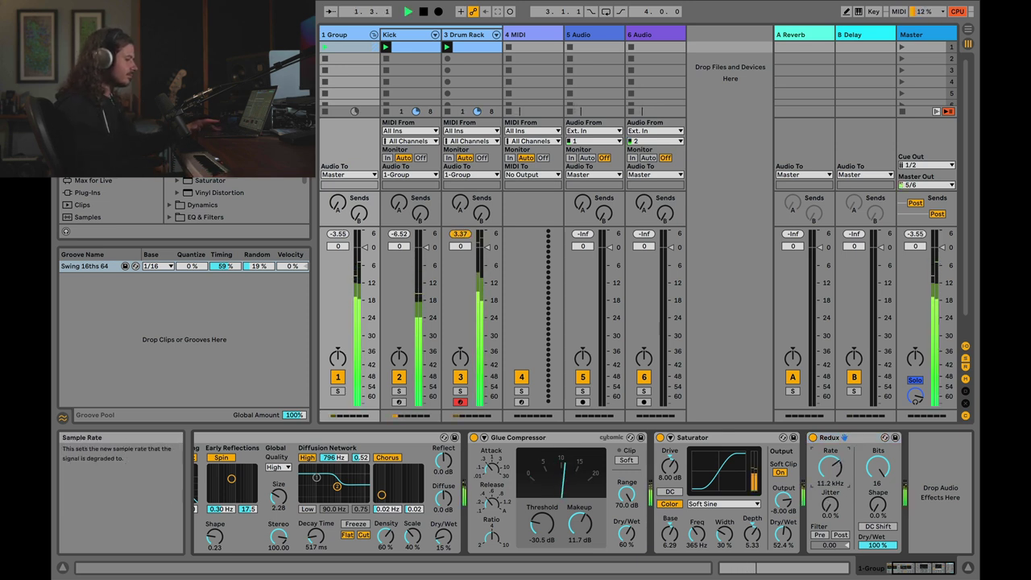
mouse_move(833, 468)
left_mouse_down()
mouse_move(833, 451)
mouse_move(834, 479)
mouse_move(835, 453)
left_mouse_up()
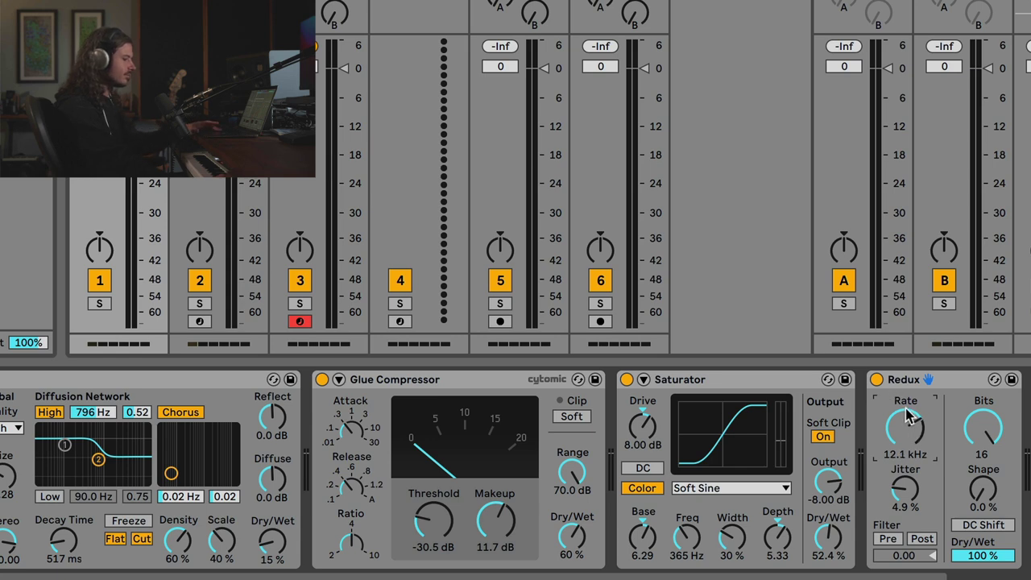
key("space")
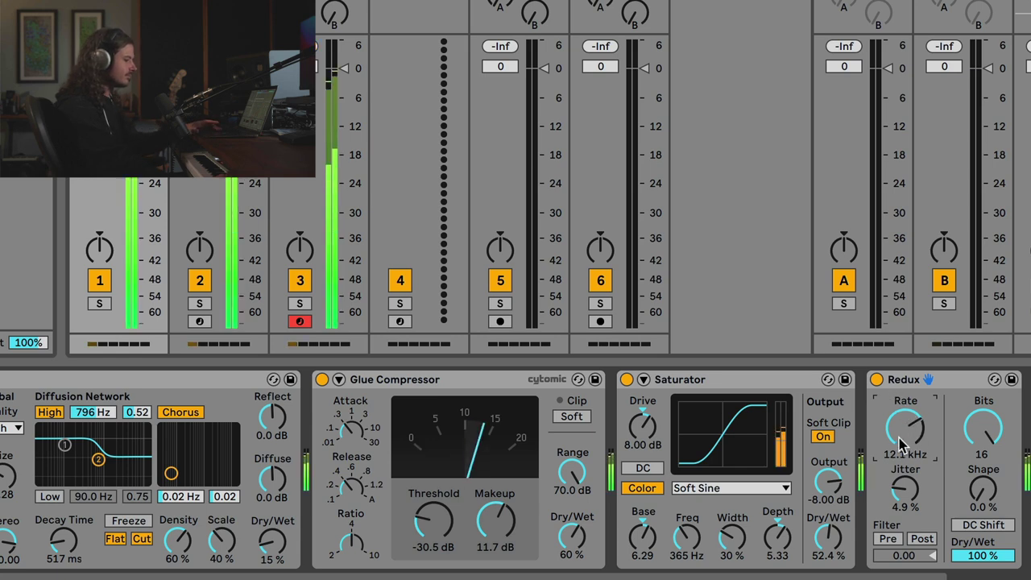
Compare the loop with Redux bypassed and active, and set its jitter to 23%
left_click(876, 380)
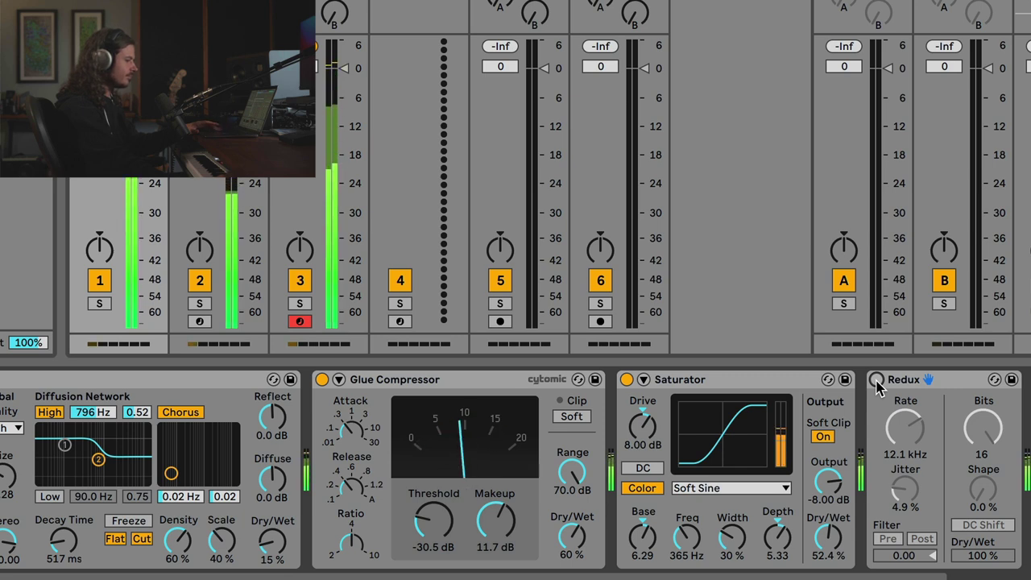
left_click(877, 380)
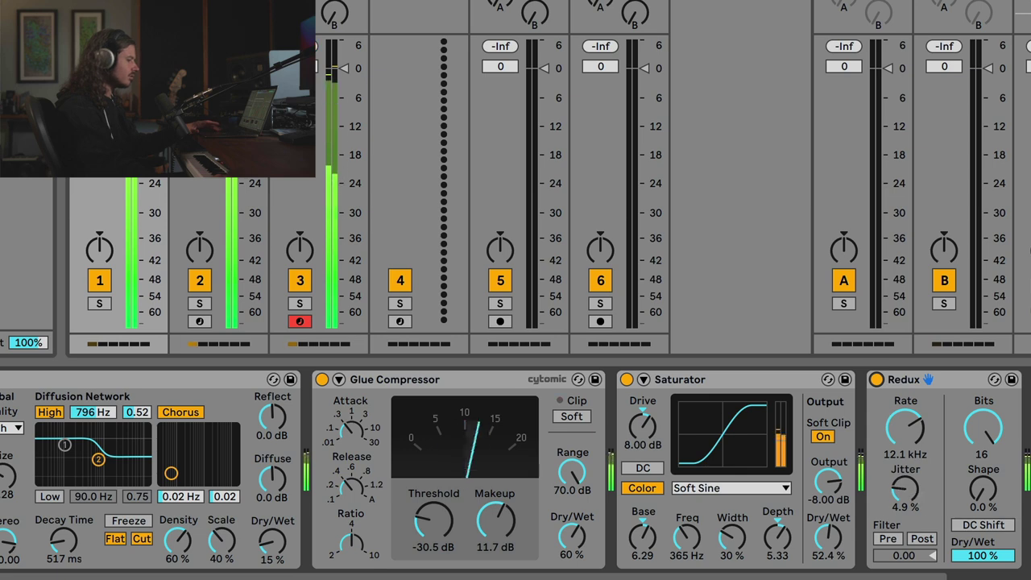
left_click_drag(905, 488, 905, 475)
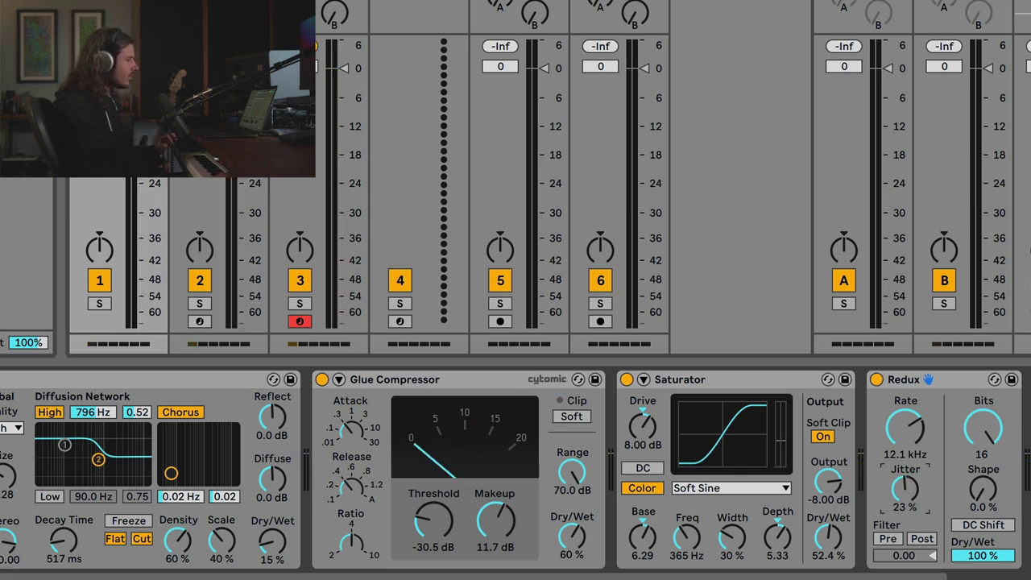
Shape the Kick's Envelope MIDI with 0.10 ms attack, 9.82 s decay and -inf dB sustain
left_click(217, 339)
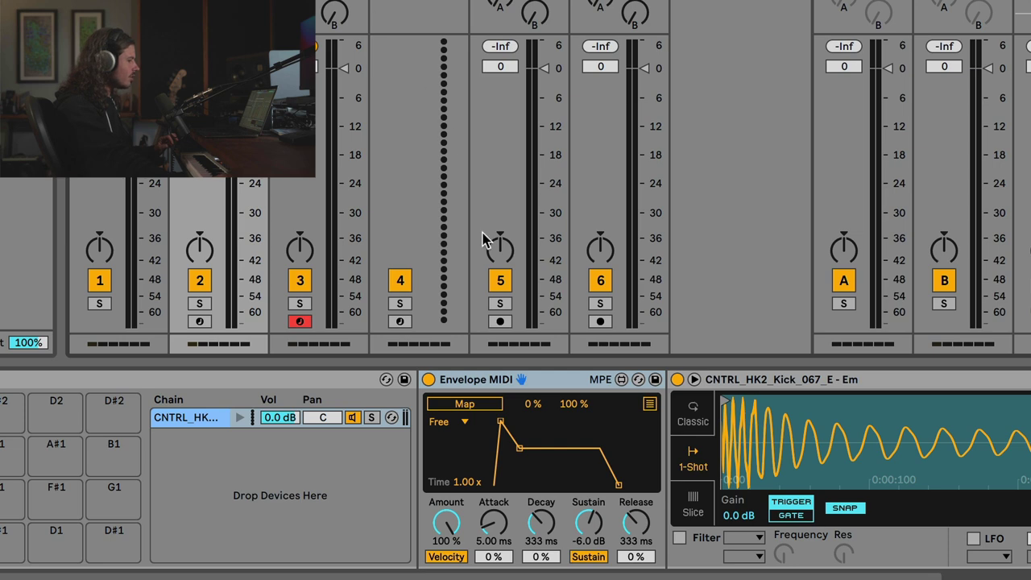
left_click_drag(522, 450, 538, 486)
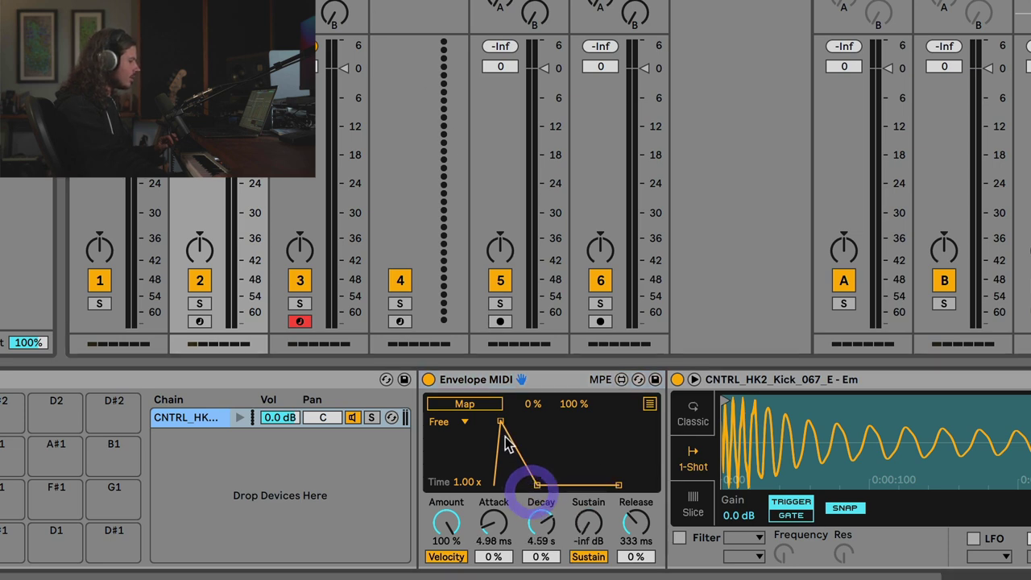
left_click_drag(499, 420, 494, 421)
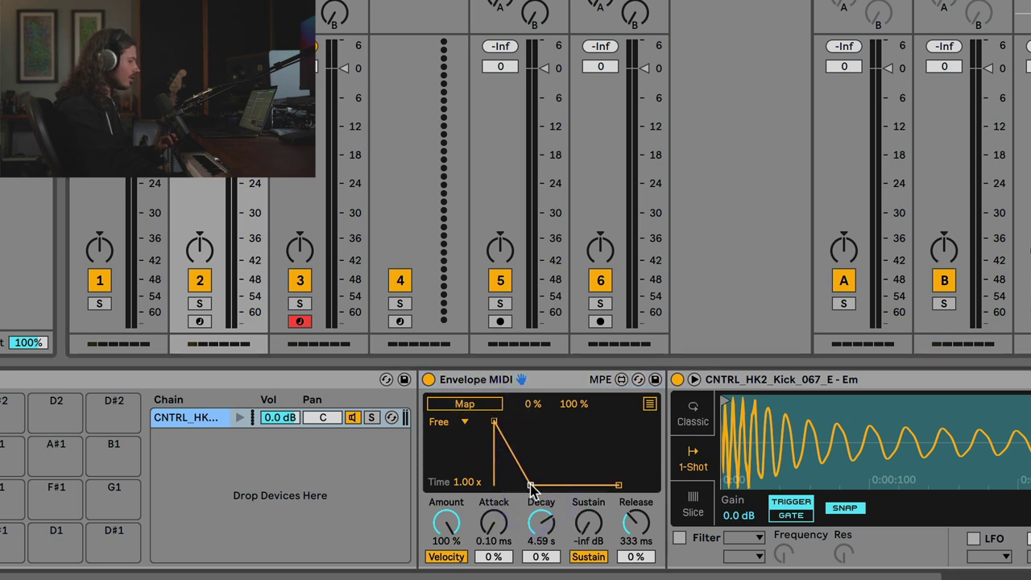
mouse_move(536, 485)
left_mouse_down()
mouse_move(519, 500)
mouse_move(530, 485)
mouse_move(540, 490)
mouse_move(525, 479)
mouse_move(536, 479)
left_mouse_up()
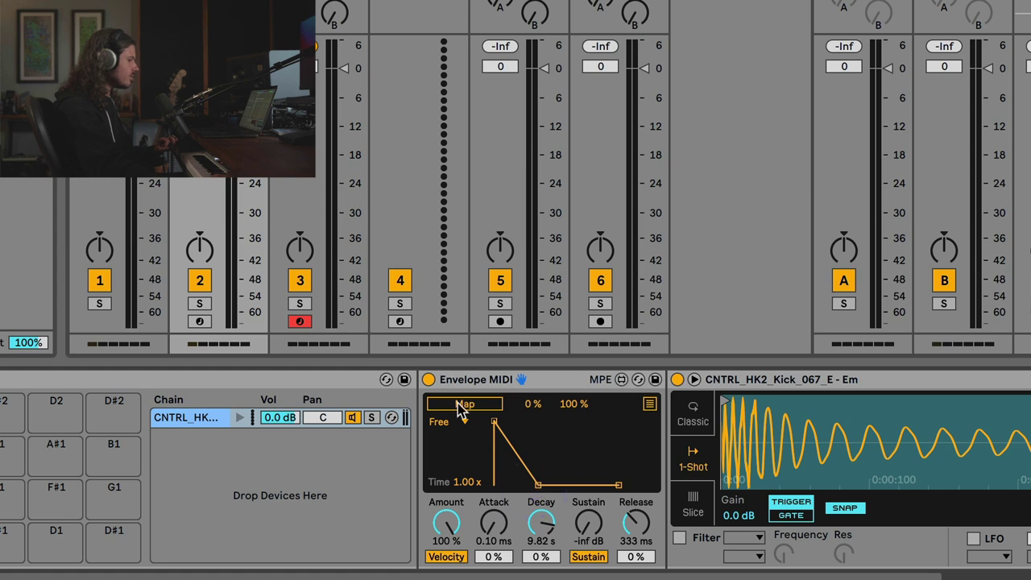
Map the Kick's Envelope MIDI to the sample rate of Redux on the 1 Group track
left_click(458, 403)
left_click(884, 271)
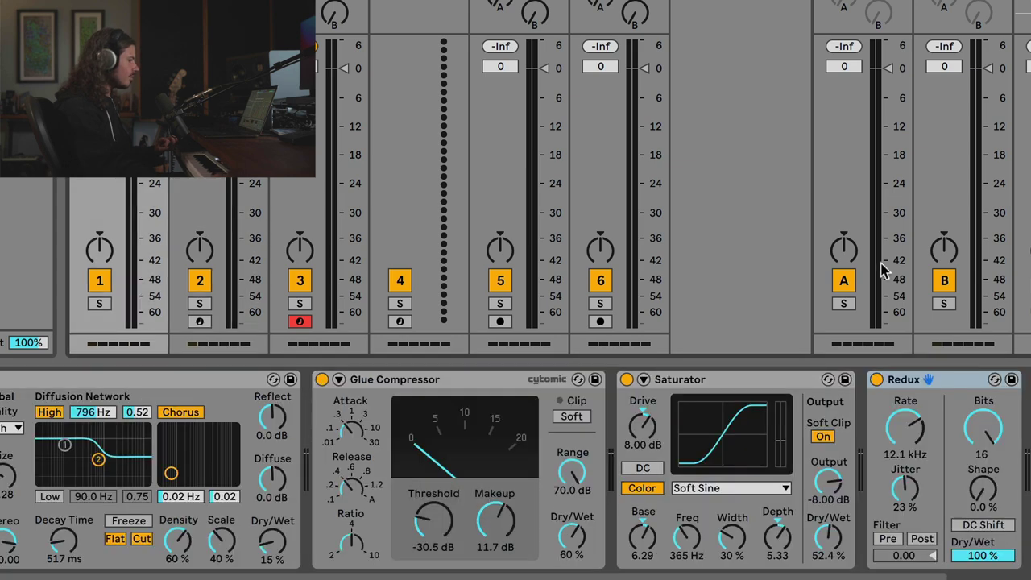
left_click(917, 433)
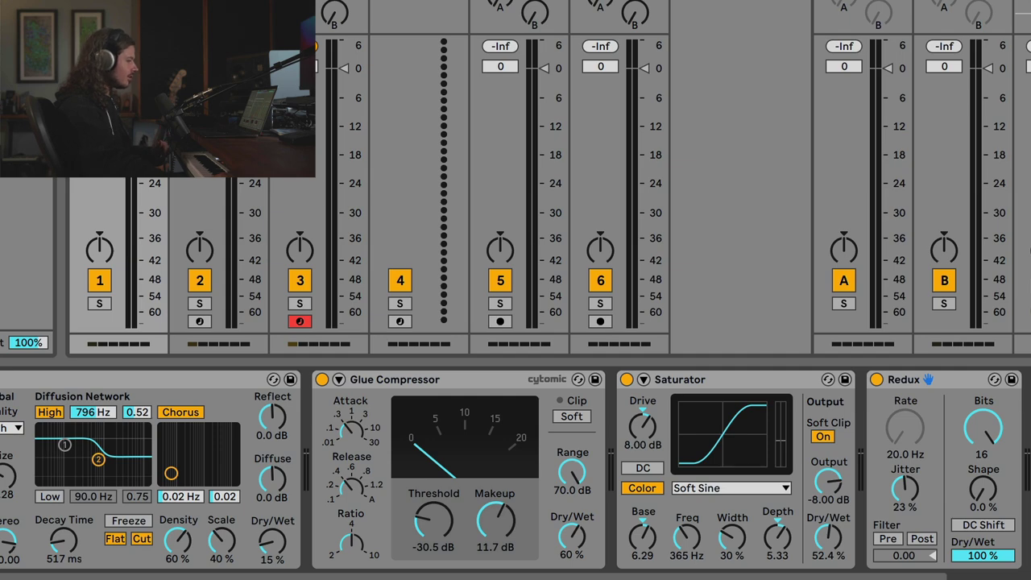
Limit the Envelope MIDI's Sample Rate mapping to a range of 45% to 75% while playing the loop
scroll(959, 547, "left", 3)
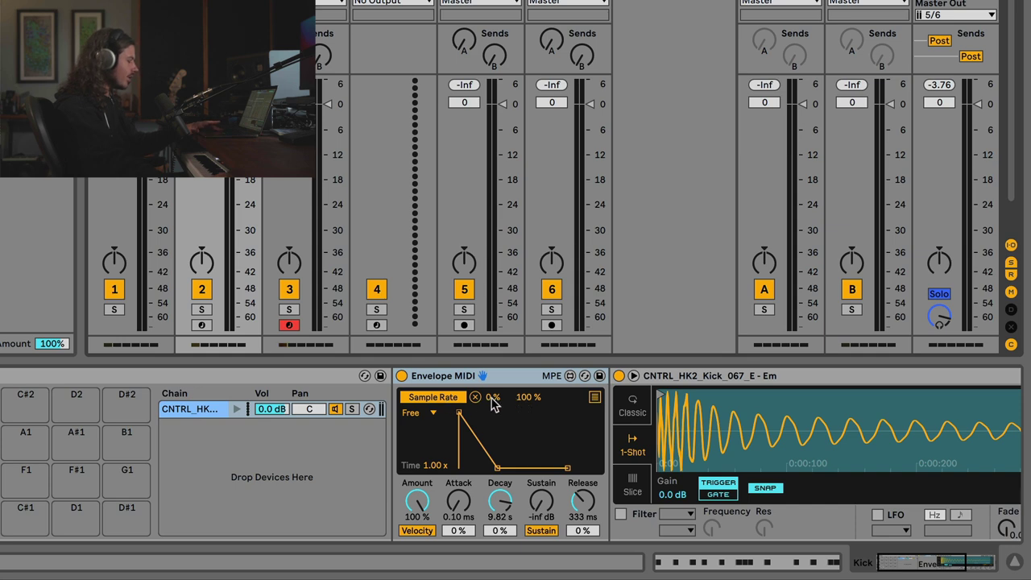
left_click(493, 398)
left_click_drag(493, 398, 529, 423)
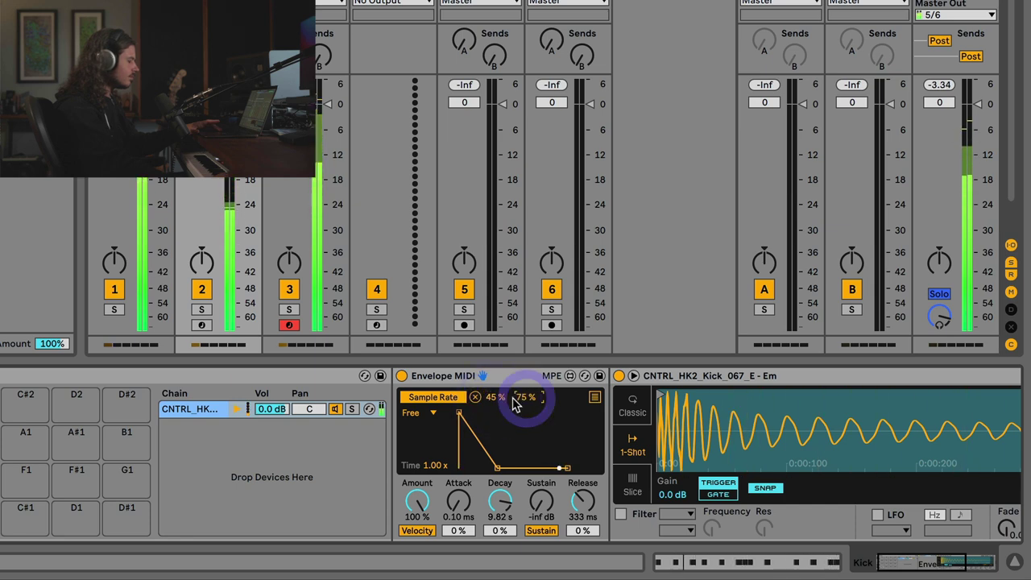
left_click(496, 397)
left_click(495, 397)
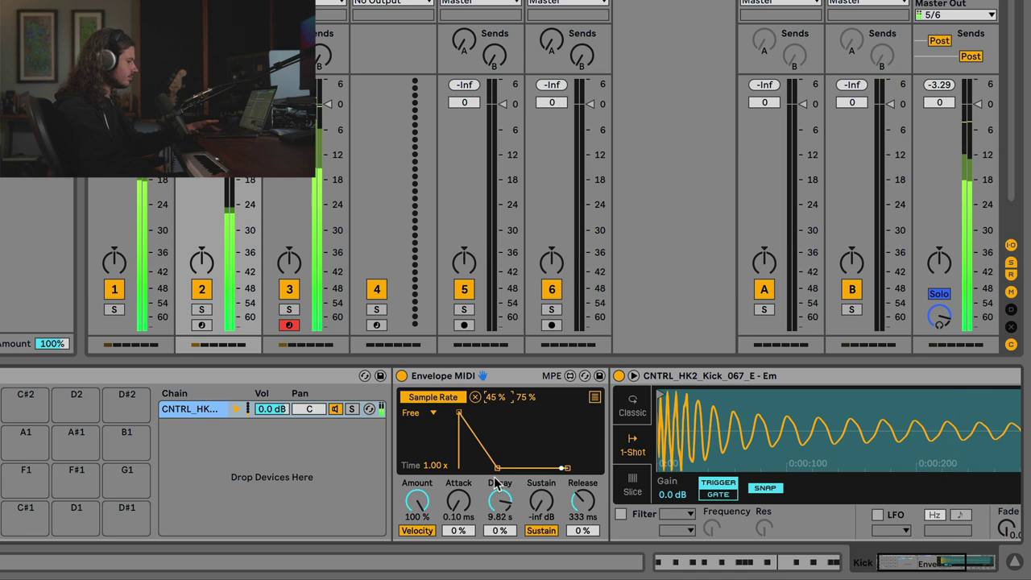
Shorten the Envelope MIDI's decay to 2.47 s and set its Sample Rate mapping range to 52% to 90%
key("Left")
left_click(977, 570)
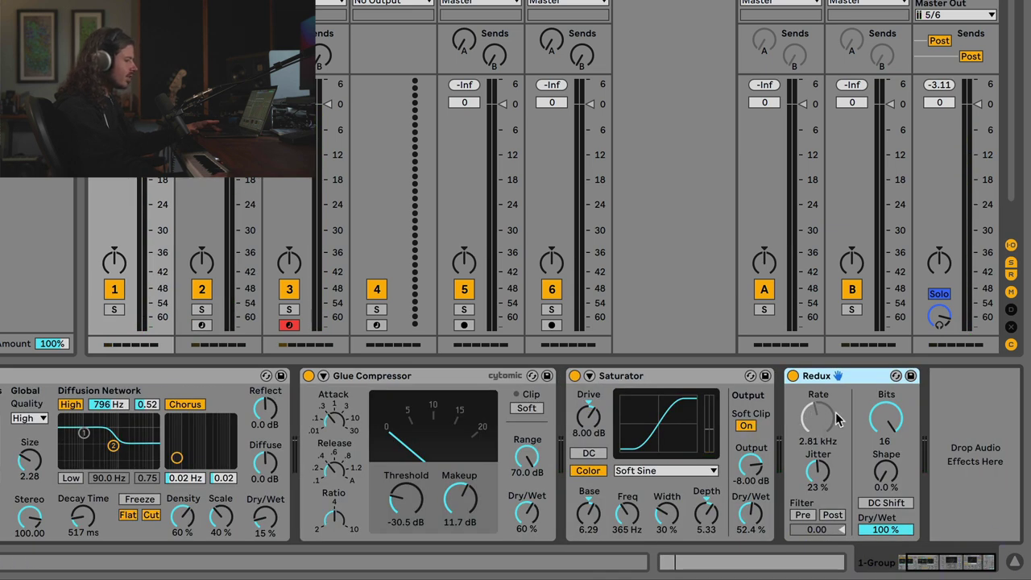
left_click_drag(838, 423, 848, 429)
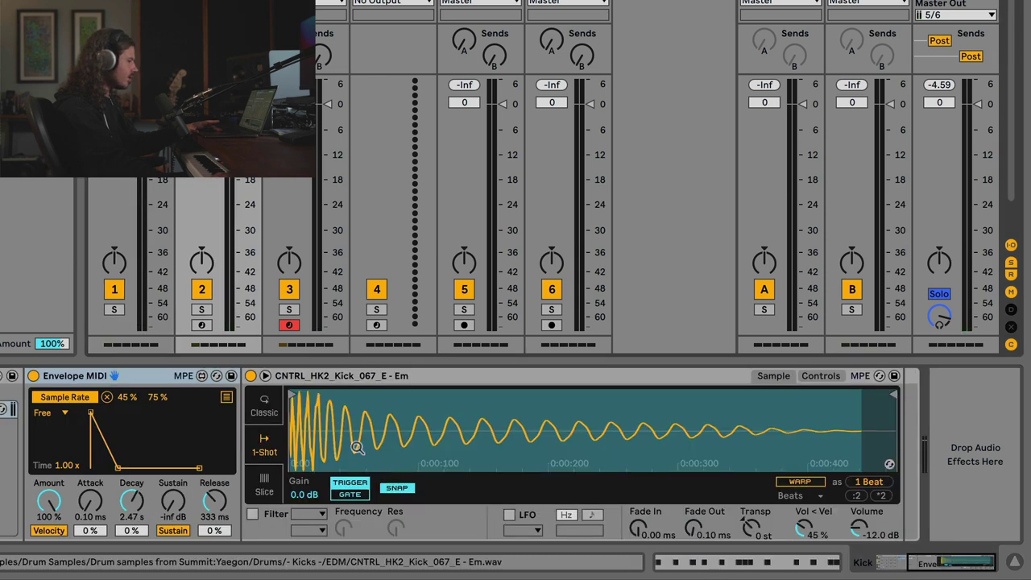
left_click_drag(156, 400, 127, 391)
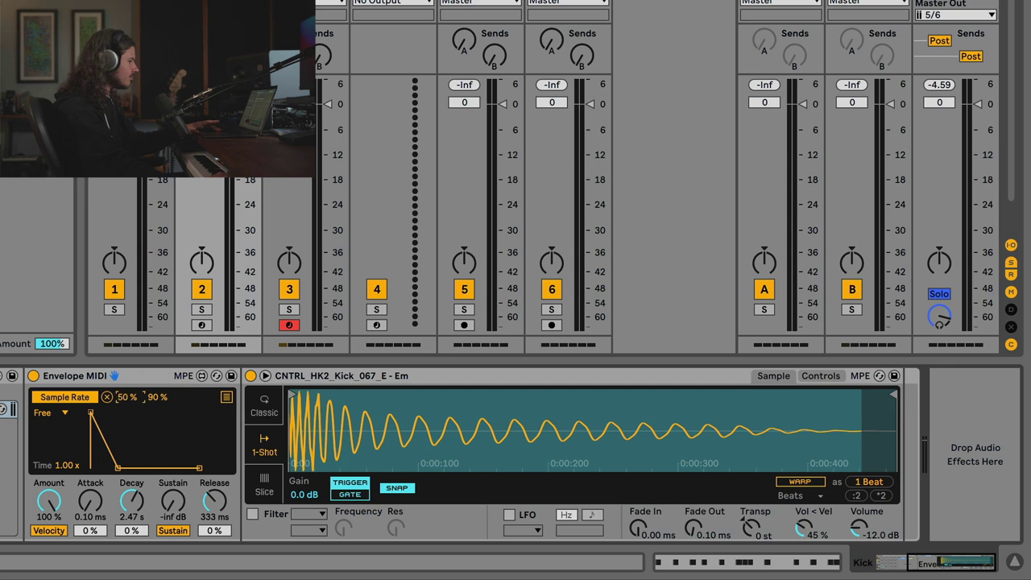
Set Redux's dry/wet mix to 66% and the group Reverb's dry/wet mix to 10% while auditioning the loop
left_click(958, 241)
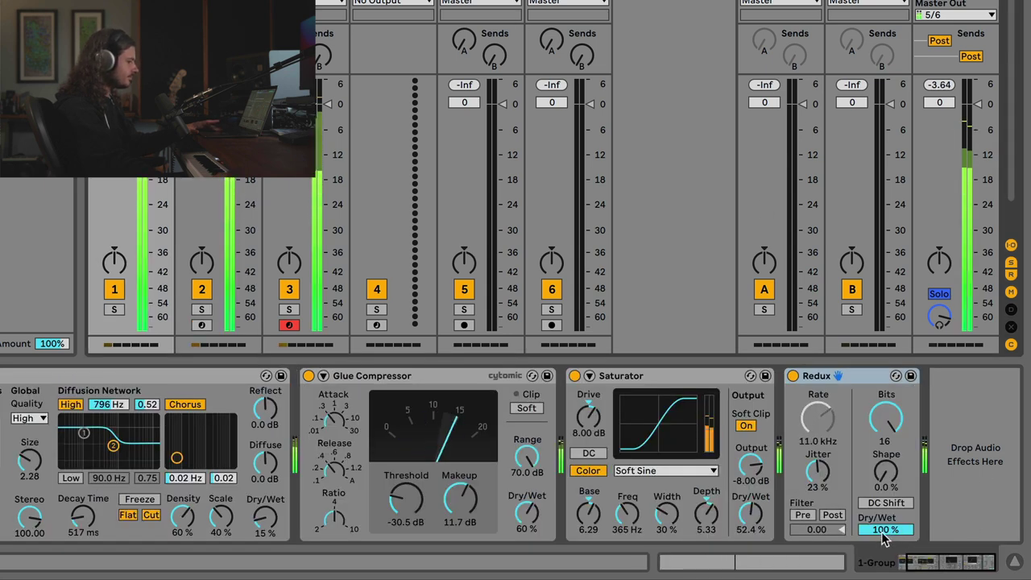
key("space")
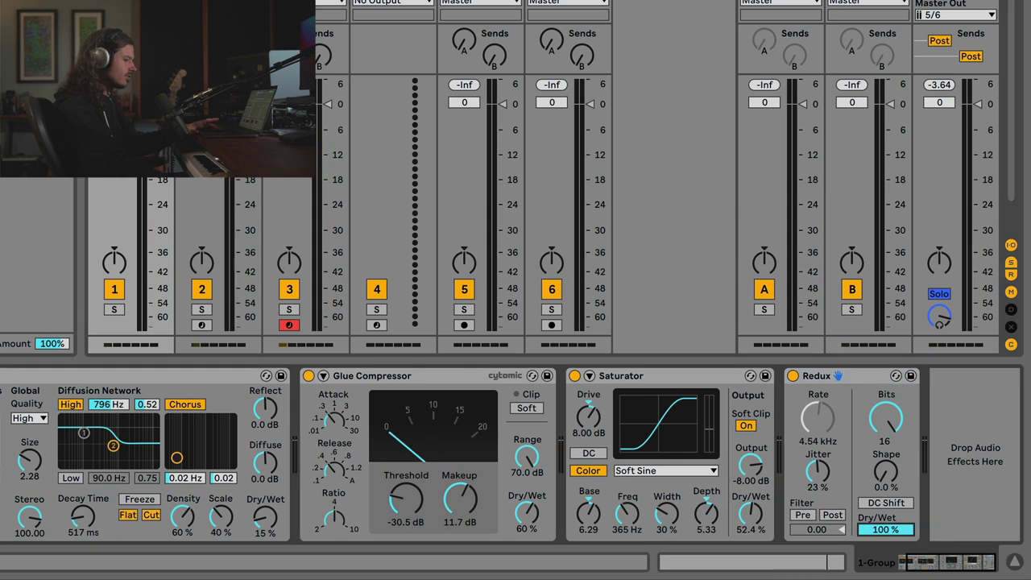
key("space")
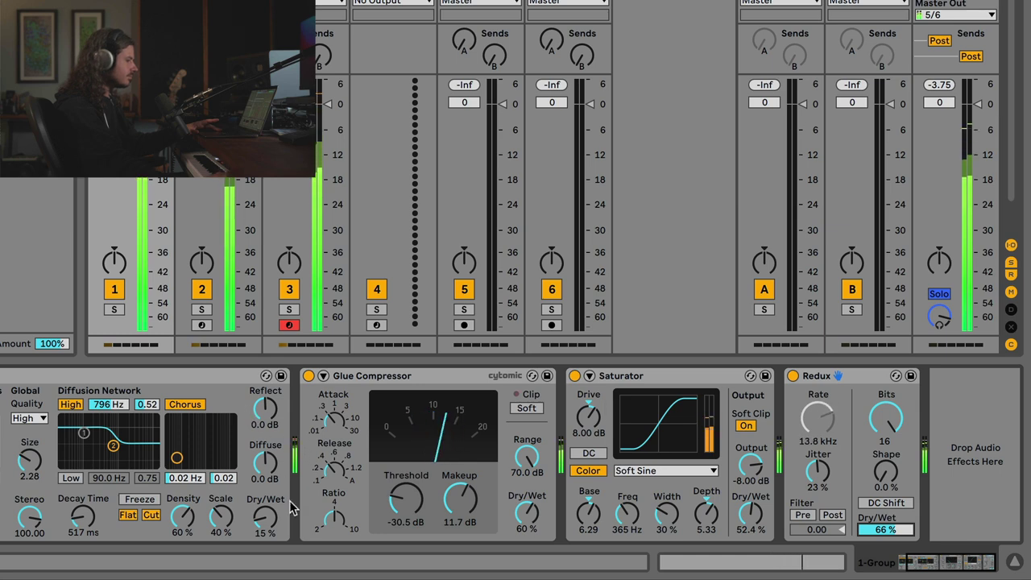
mouse_move(266, 516)
left_mouse_down()
mouse_move(265, 528)
mouse_move(266, 518)
left_mouse_up()
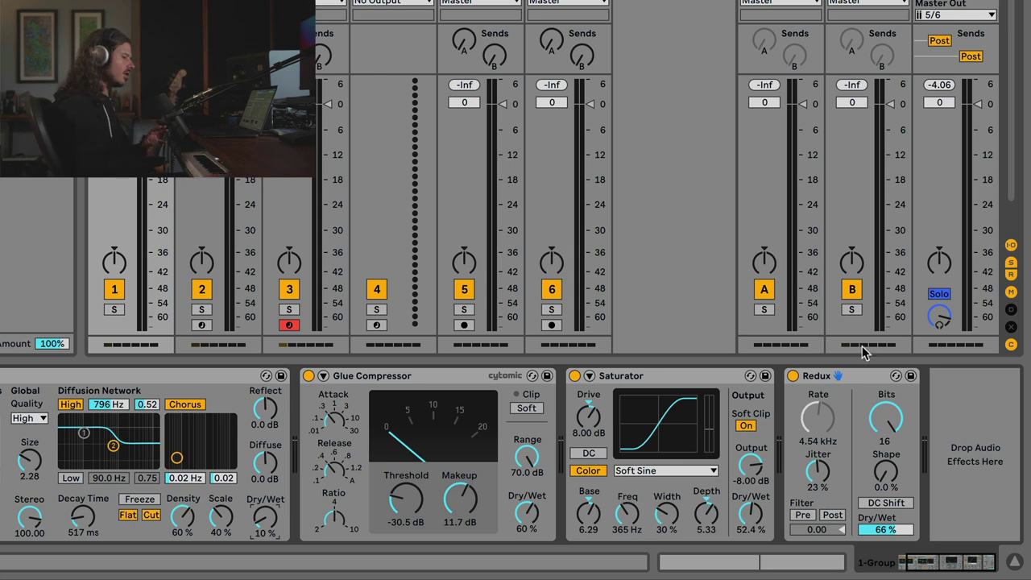
Move Redux between the Reverb and the Glue Compressor, and set the Saturator's drive to 9.14 dB
left_click_drag(856, 381, 307, 395)
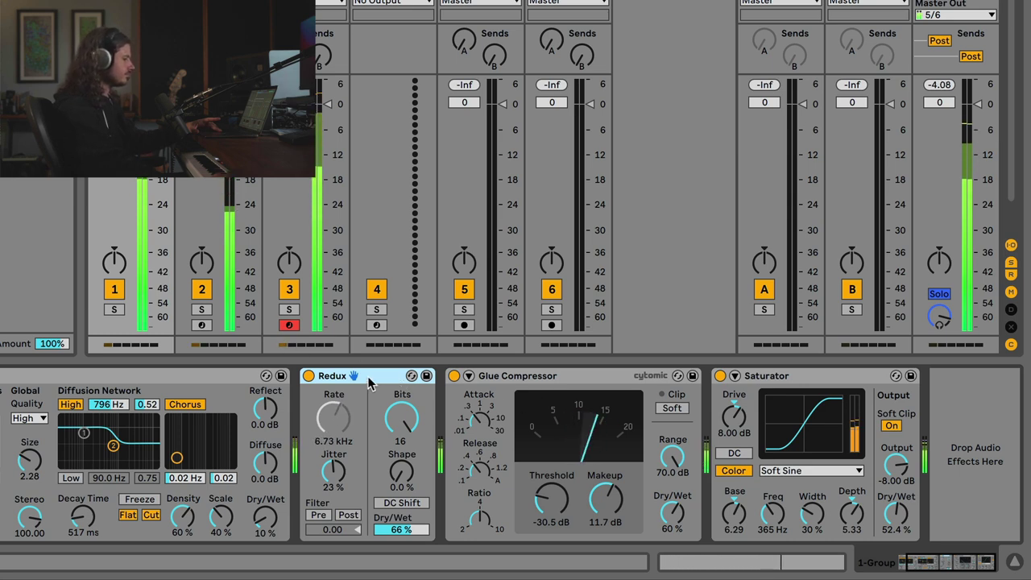
left_click_drag(733, 438, 733, 433)
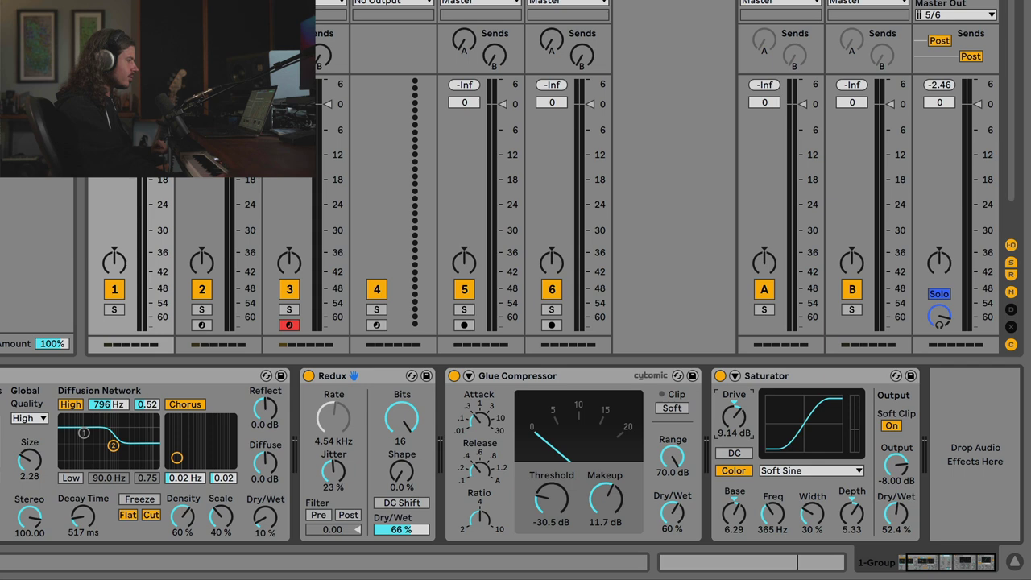
Map the second slot of the kick track's Envelope MIDI to the group Saturator's Drive
left_click(210, 242)
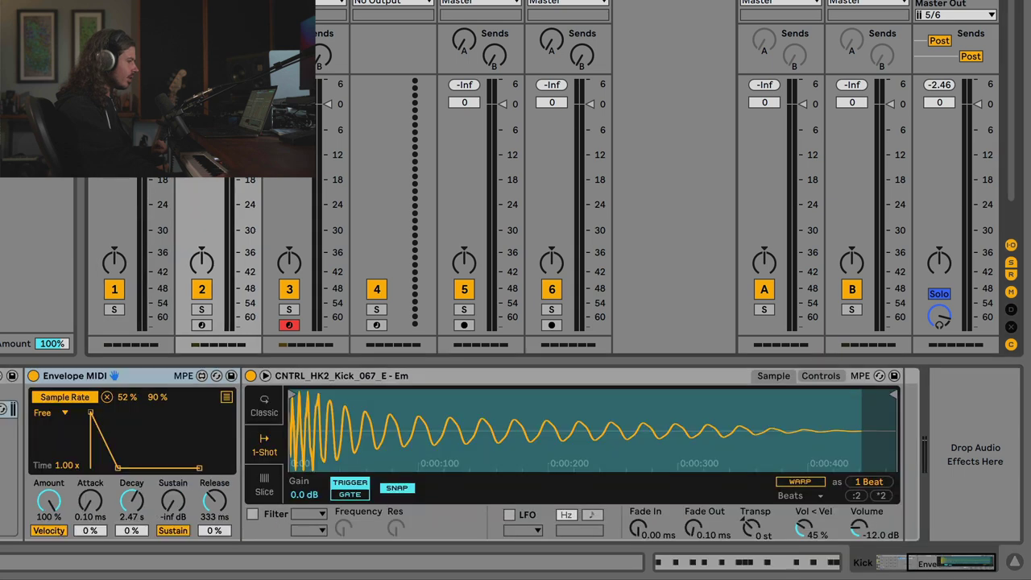
left_click(226, 399)
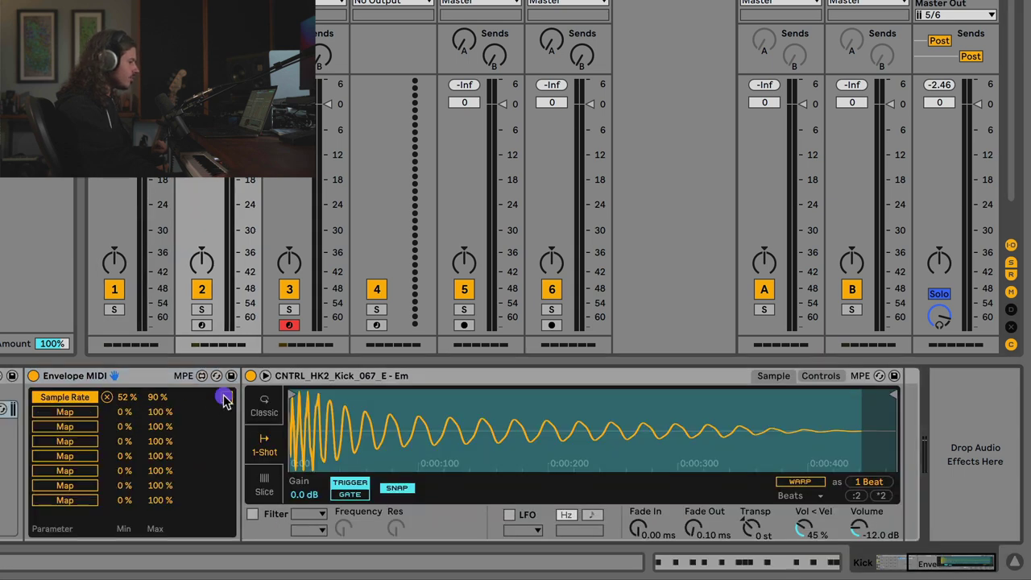
left_click(73, 412)
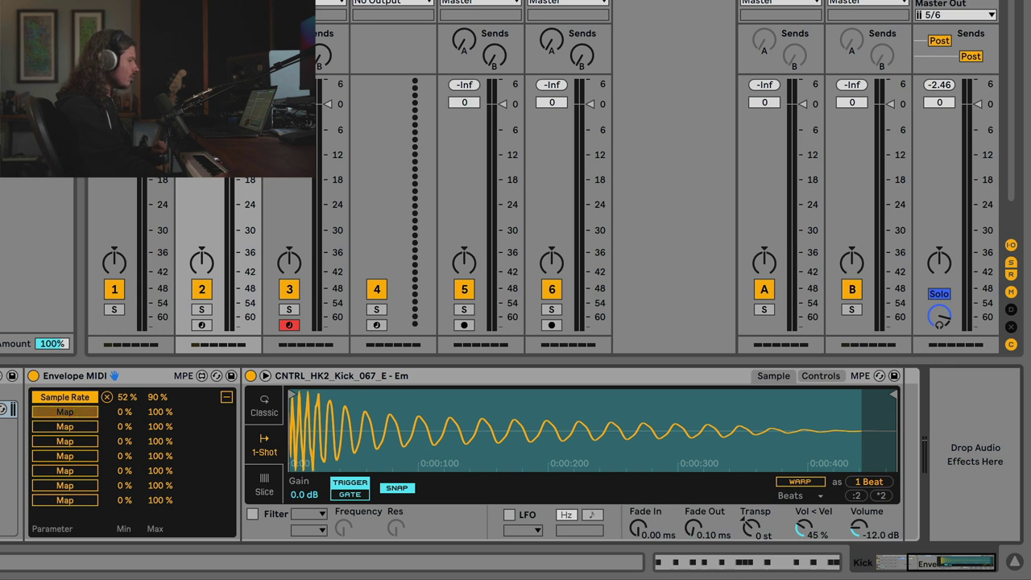
left_click(129, 210)
left_click(736, 416)
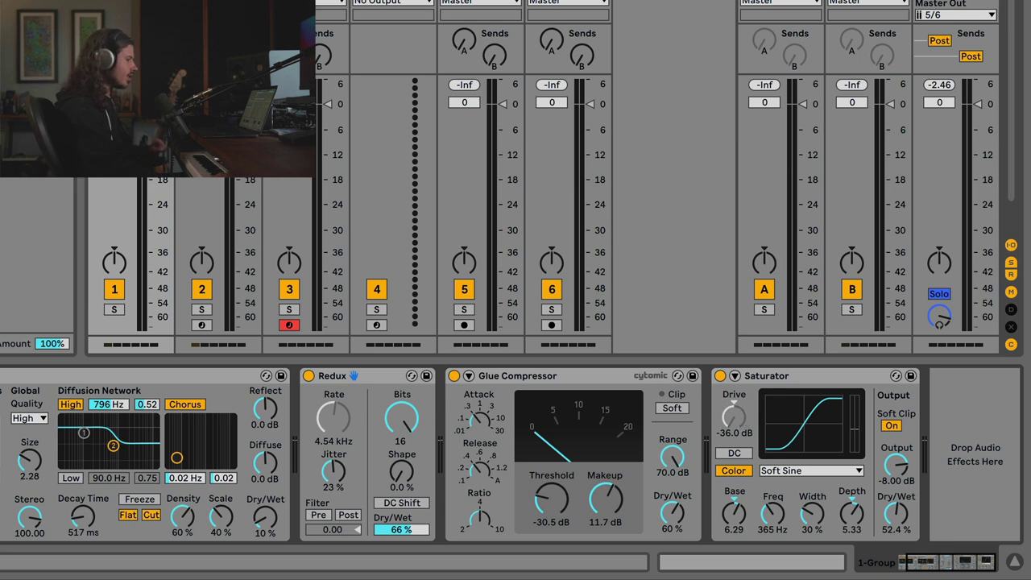
Limit the Envelope MIDI's Drive mapping to a range of 61% to 75% and check it on the group Saturator
left_click(202, 200)
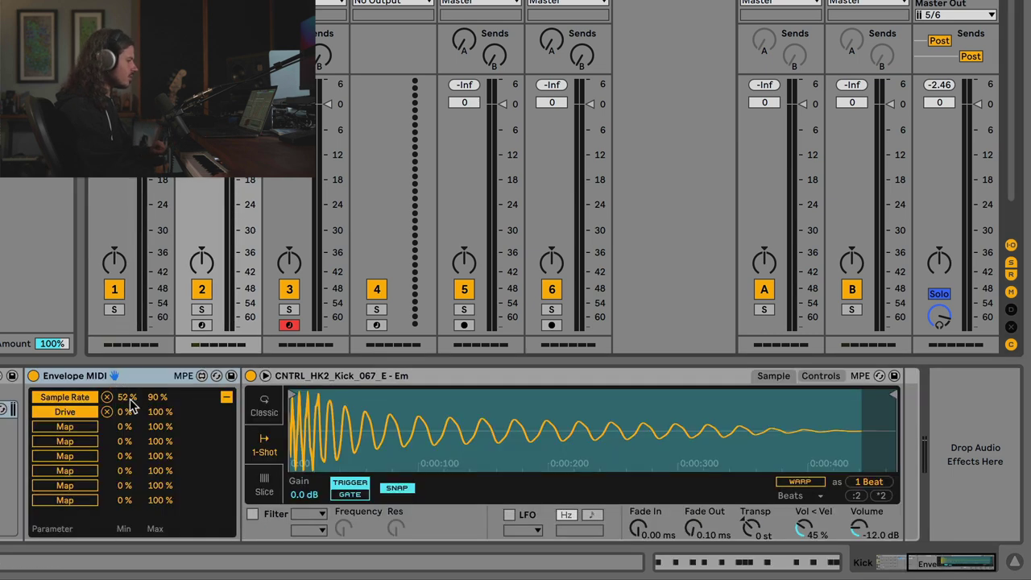
left_click_drag(127, 412, 127, 405)
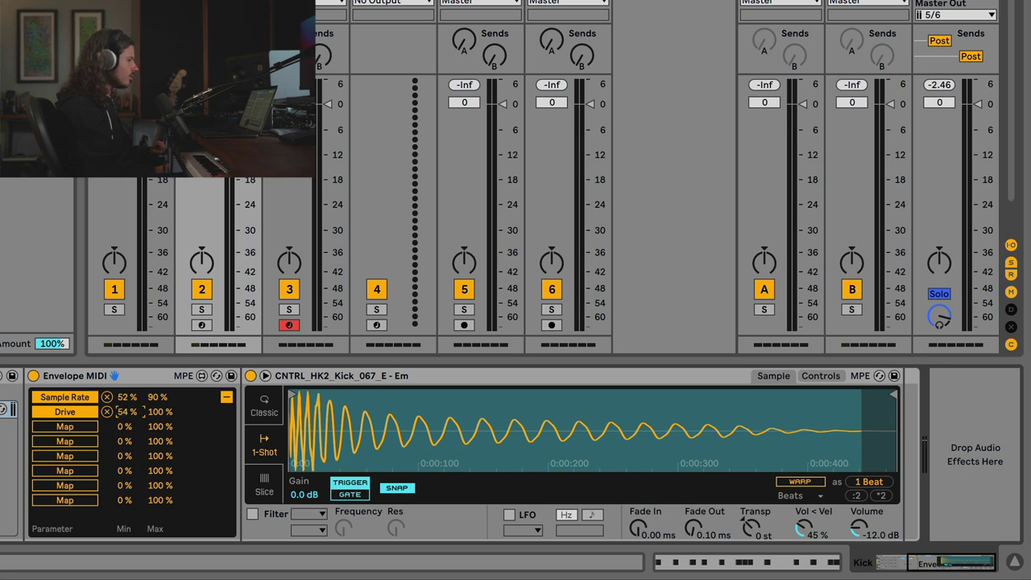
key("Left")
key("Right")
key("Left")
key("Right")
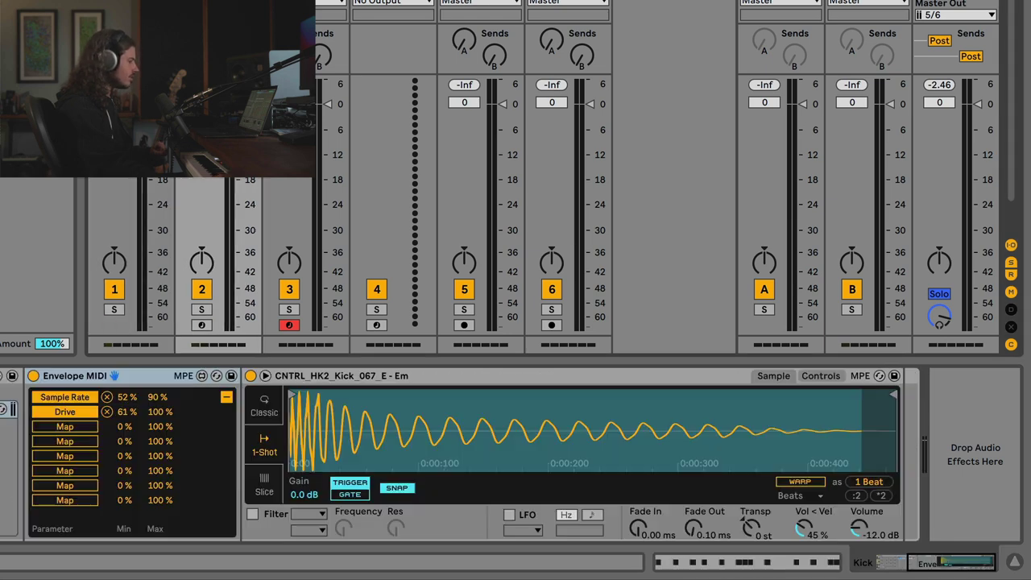
left_click(160, 412)
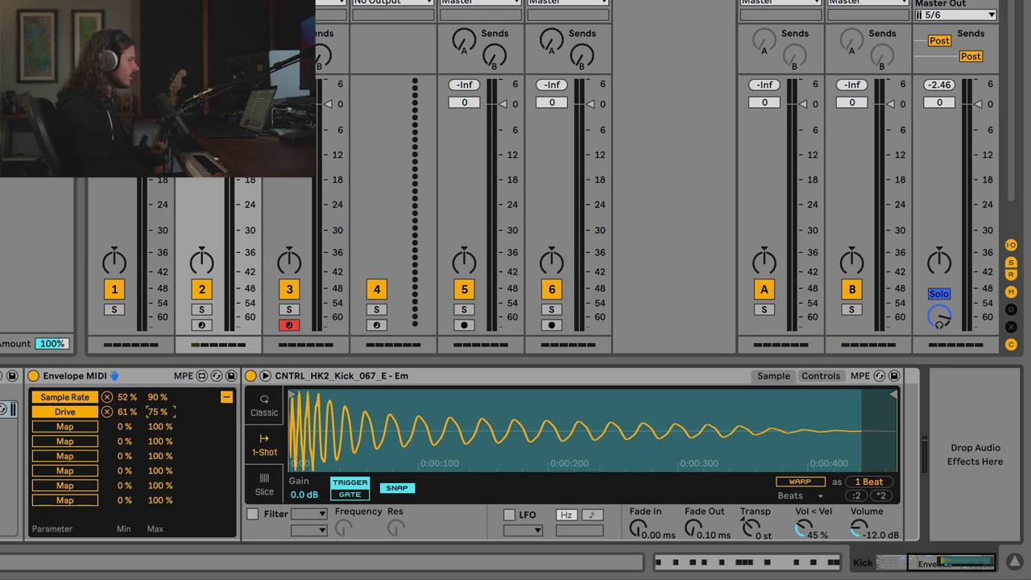
key("Left")
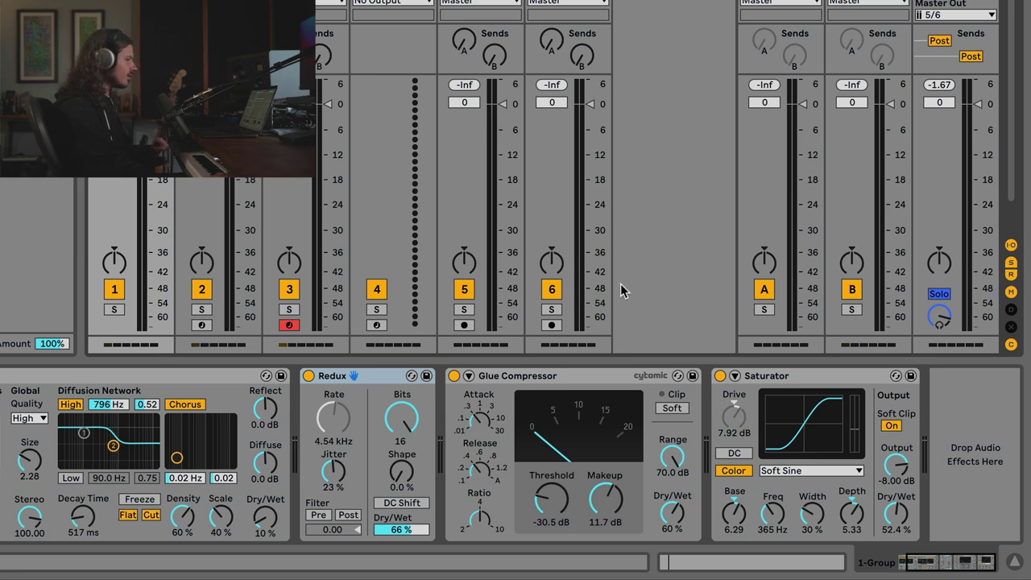
Invert the Drive mapping with an 82% minimum and a 61% maximum, and audition it on the group's effects
key("Right")
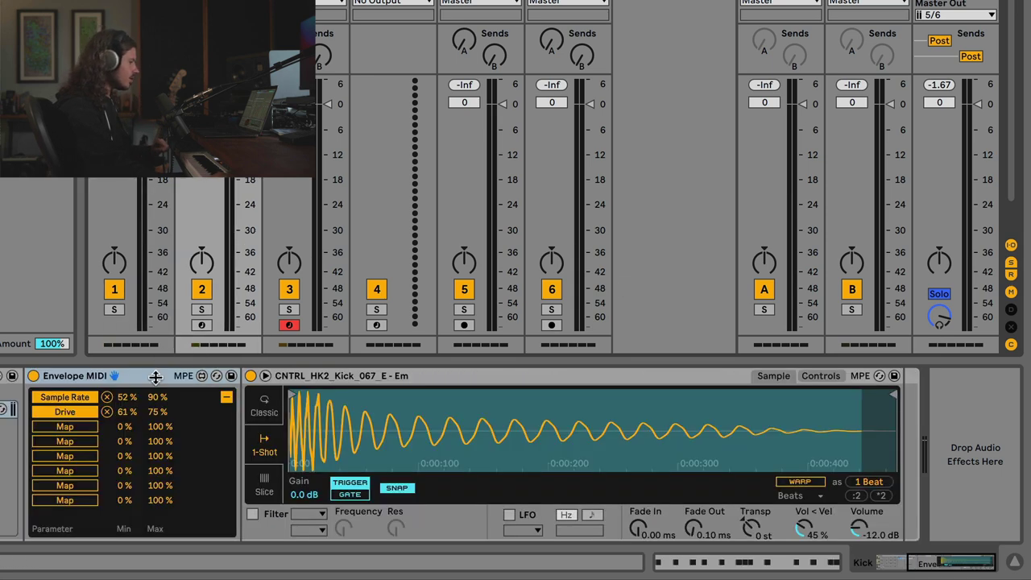
left_click(158, 412)
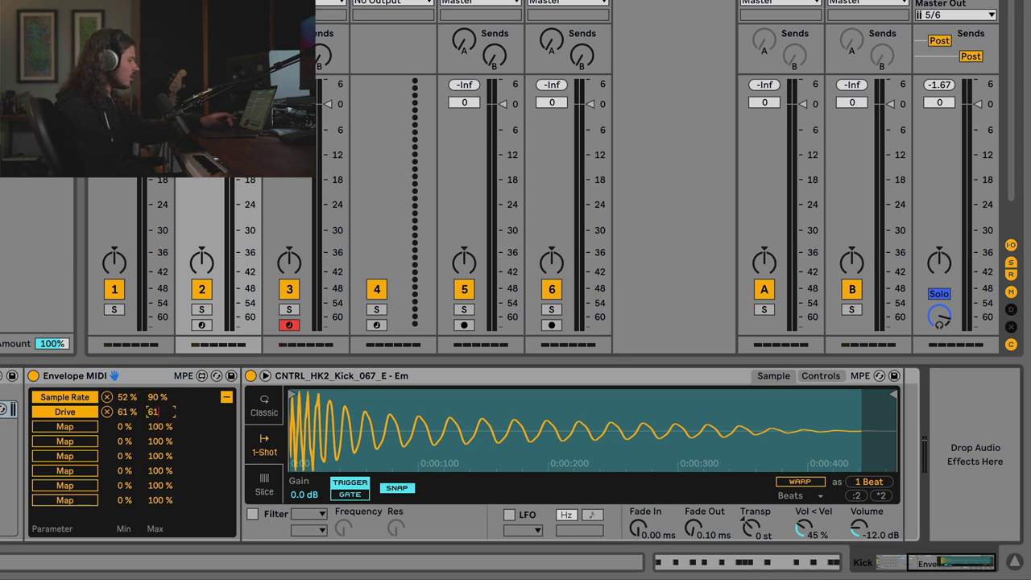
type("61")
left_click(124, 412)
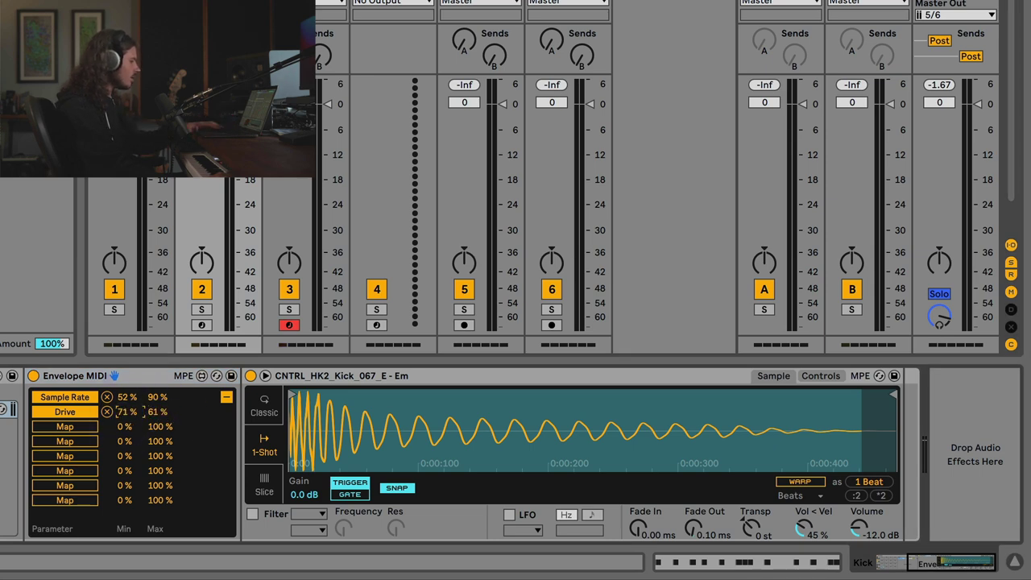
left_click_drag(124, 412, 123, 408)
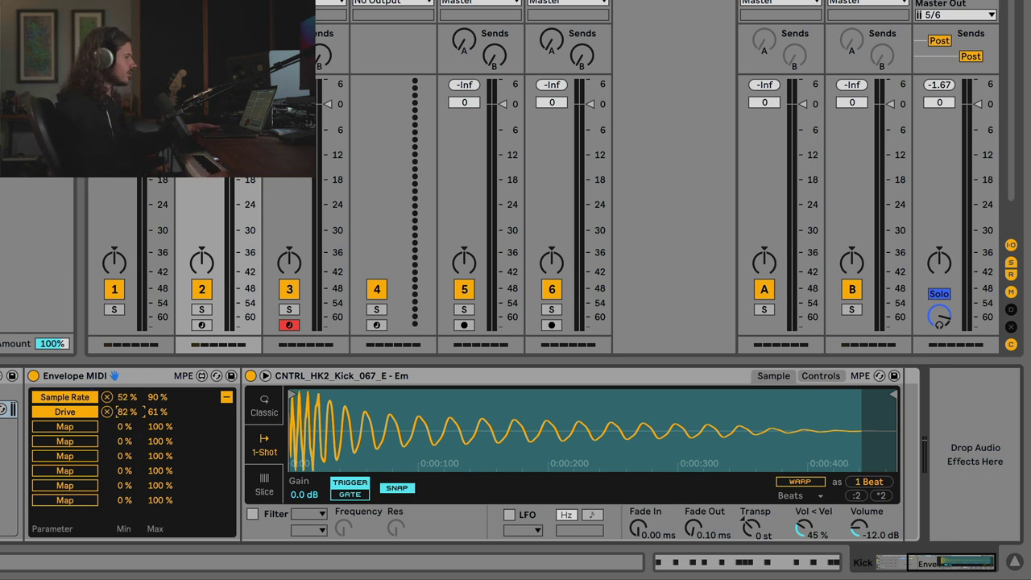
left_click(129, 242)
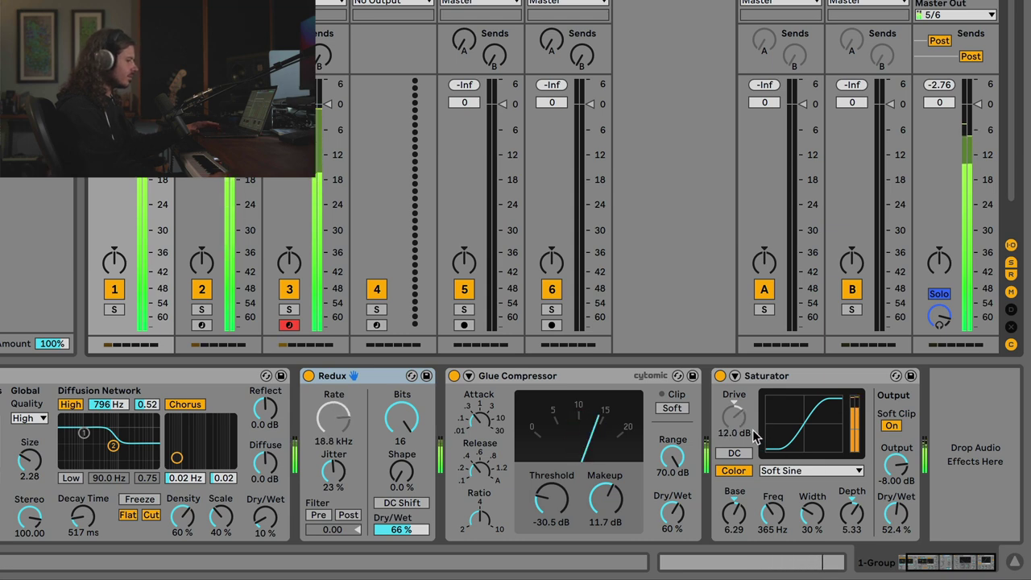
Lower the inverted Drive mapping to a 69% minimum and a 54% maximum while auditioning the group
key("Right")
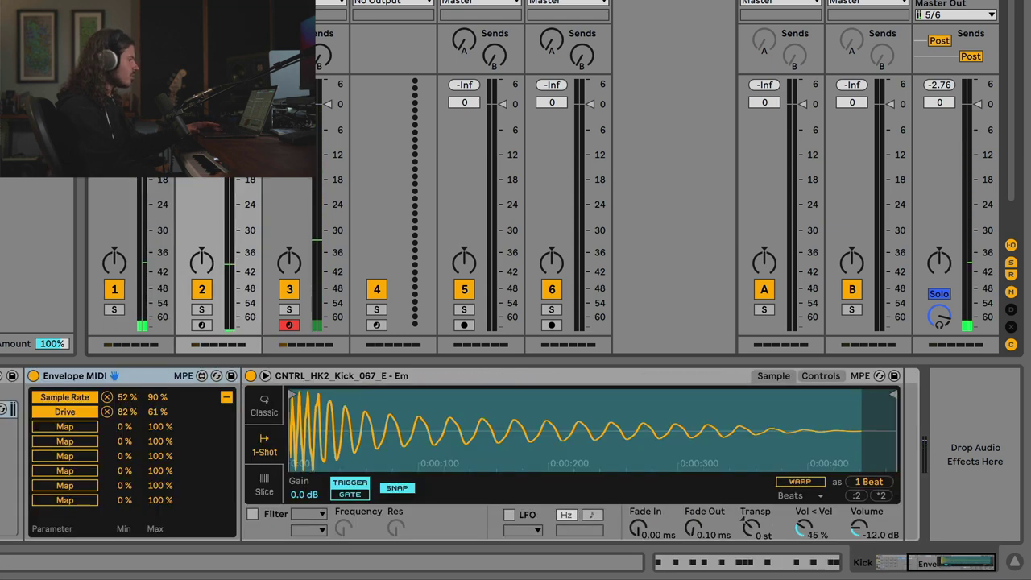
left_click(155, 412)
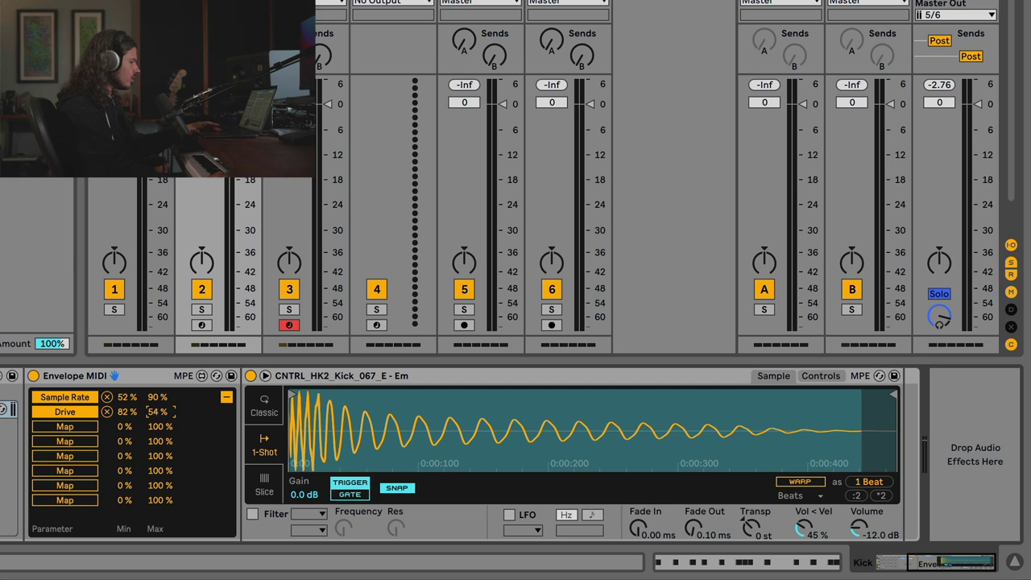
left_click_drag(128, 412, 128, 420)
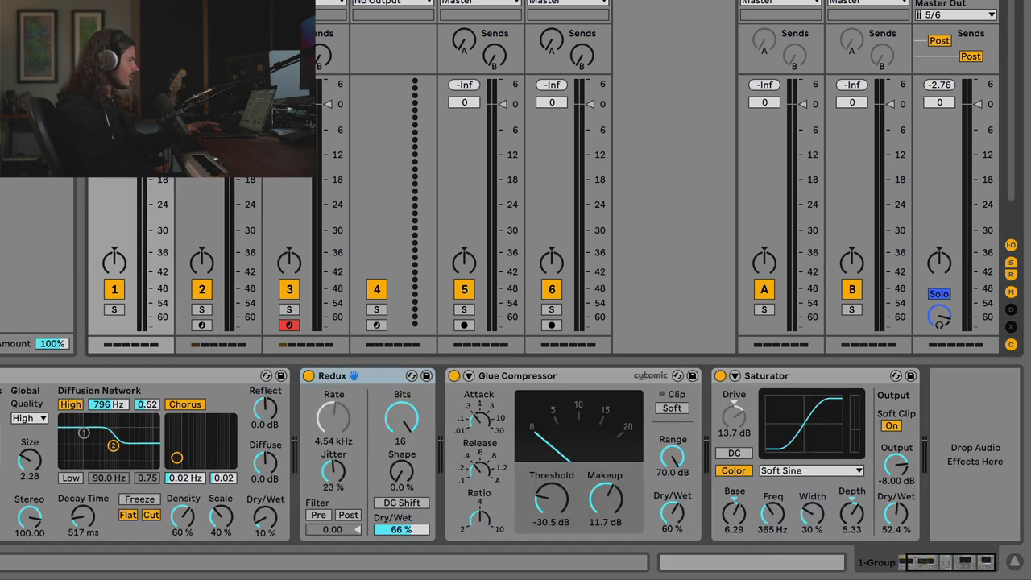
key("Left")
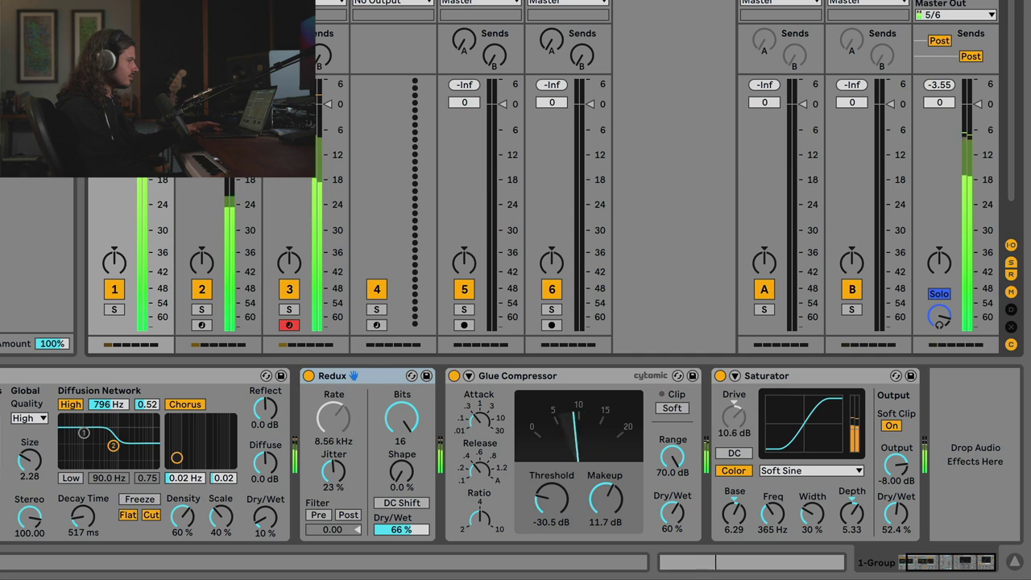
Raise the Drive mapping's minimum to about 73% and its maximum to 56%, and set the Saturator's dry/wet mix to 66.7%
key("Right")
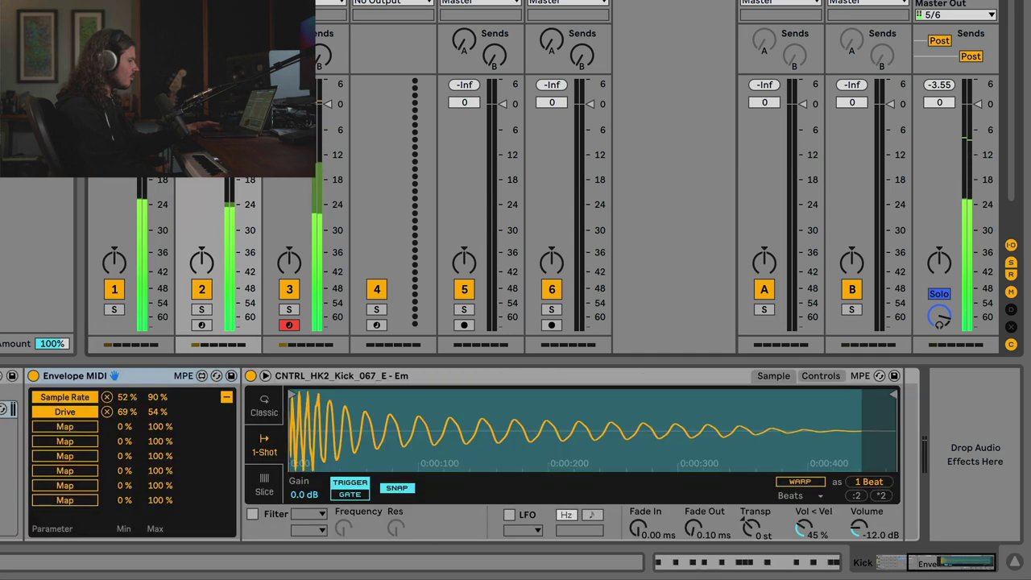
left_click(163, 412)
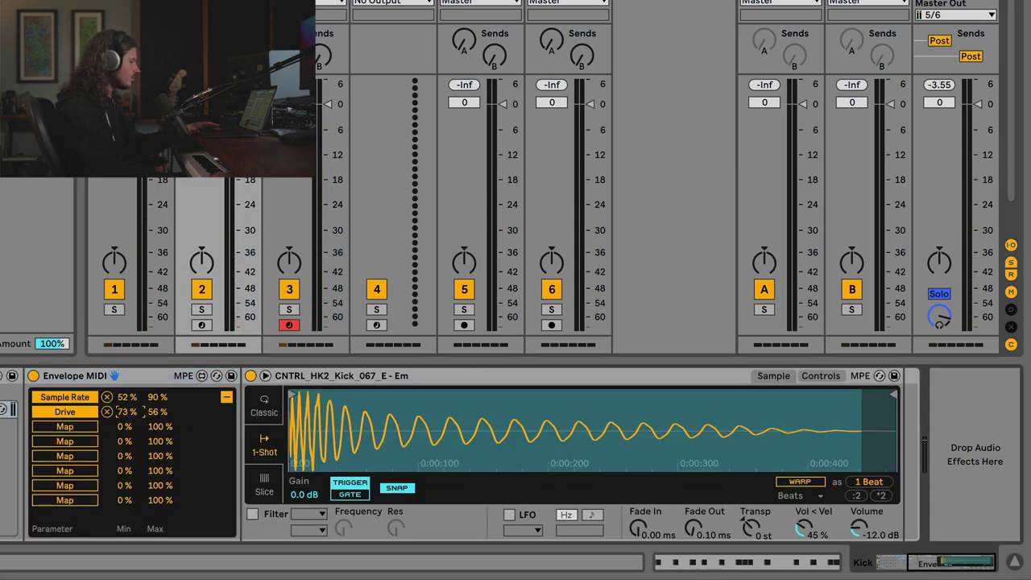
left_click(128, 412)
key("Left")
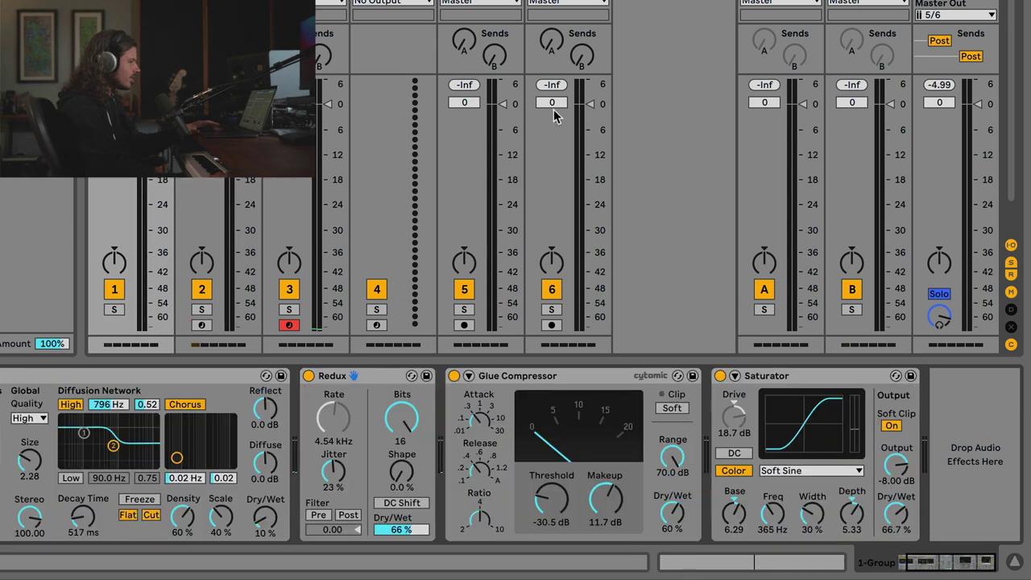
left_click(585, 388)
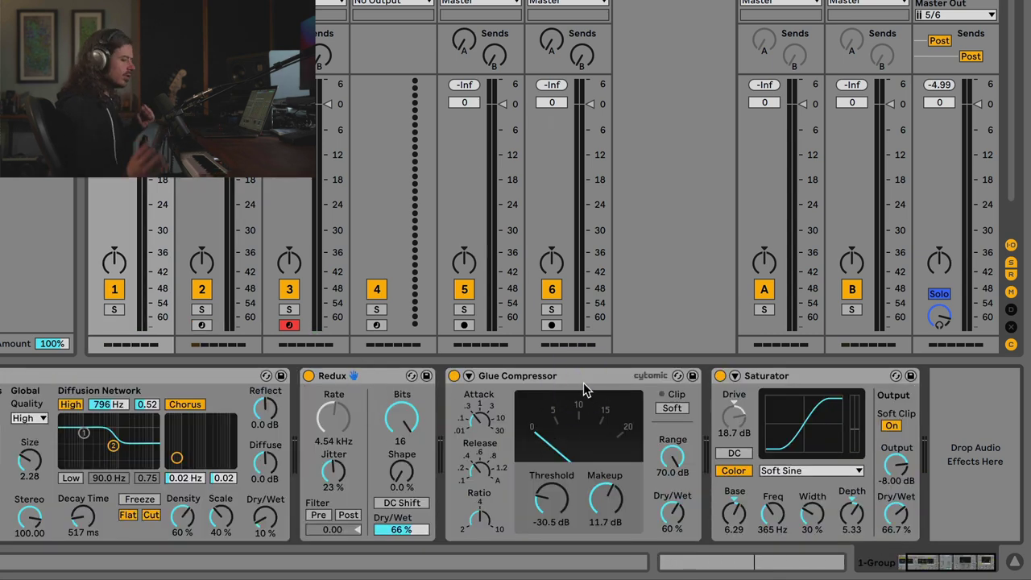
scroll(585, 388, "left", 2)
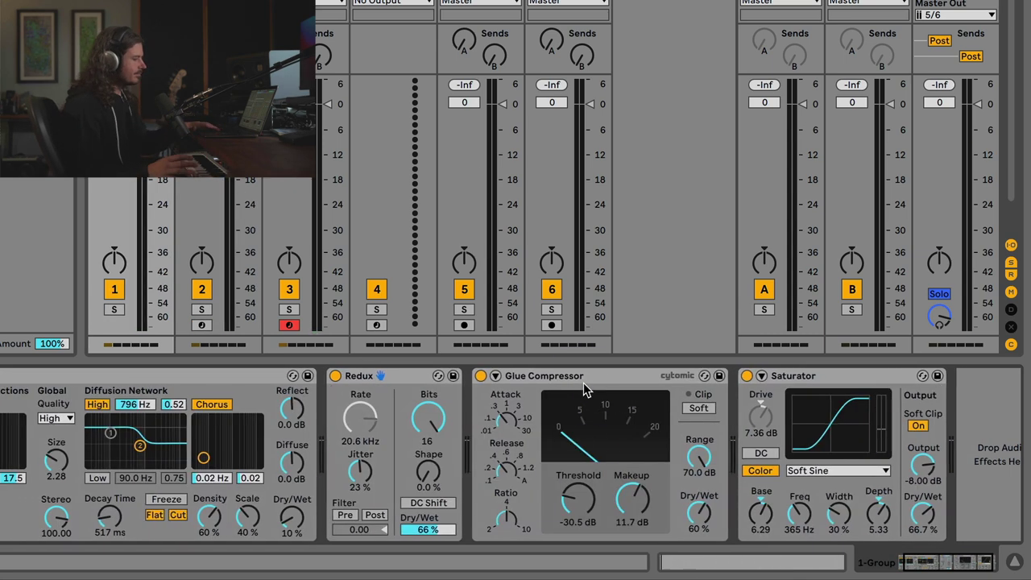